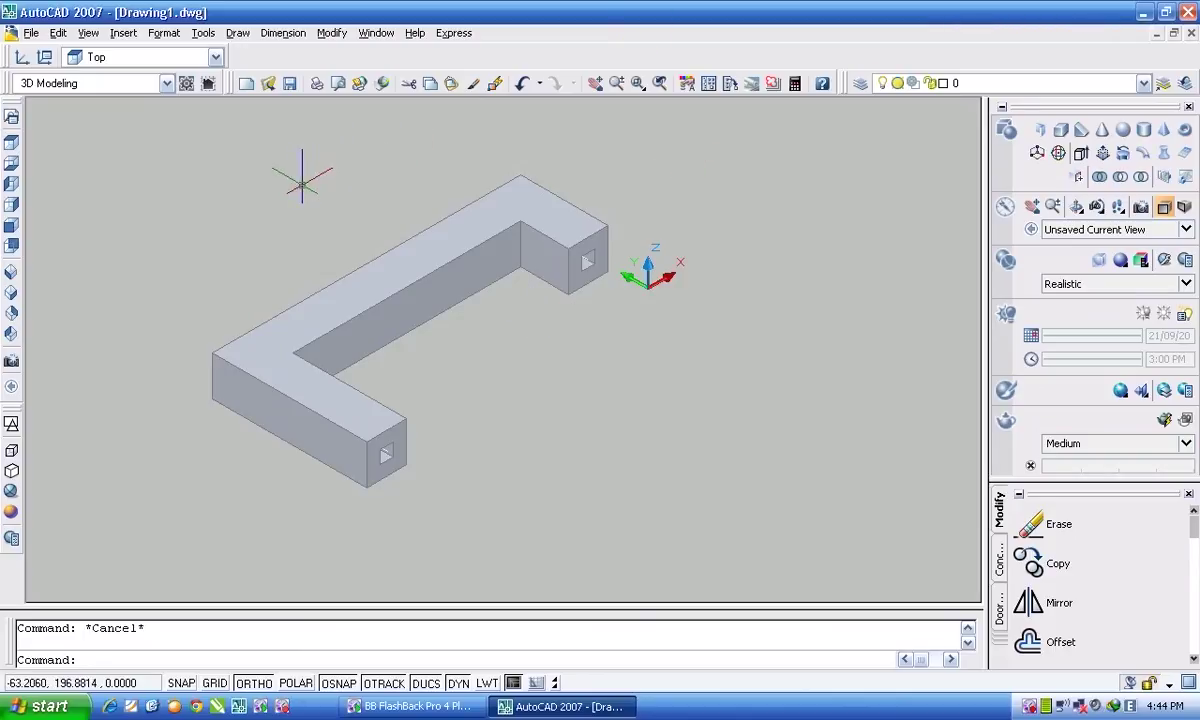
Step: Switch the U-shaped tube from Realistic to the 2D Wireframe visual style
{"action": "left_click", "coordinate": [228, 386]}
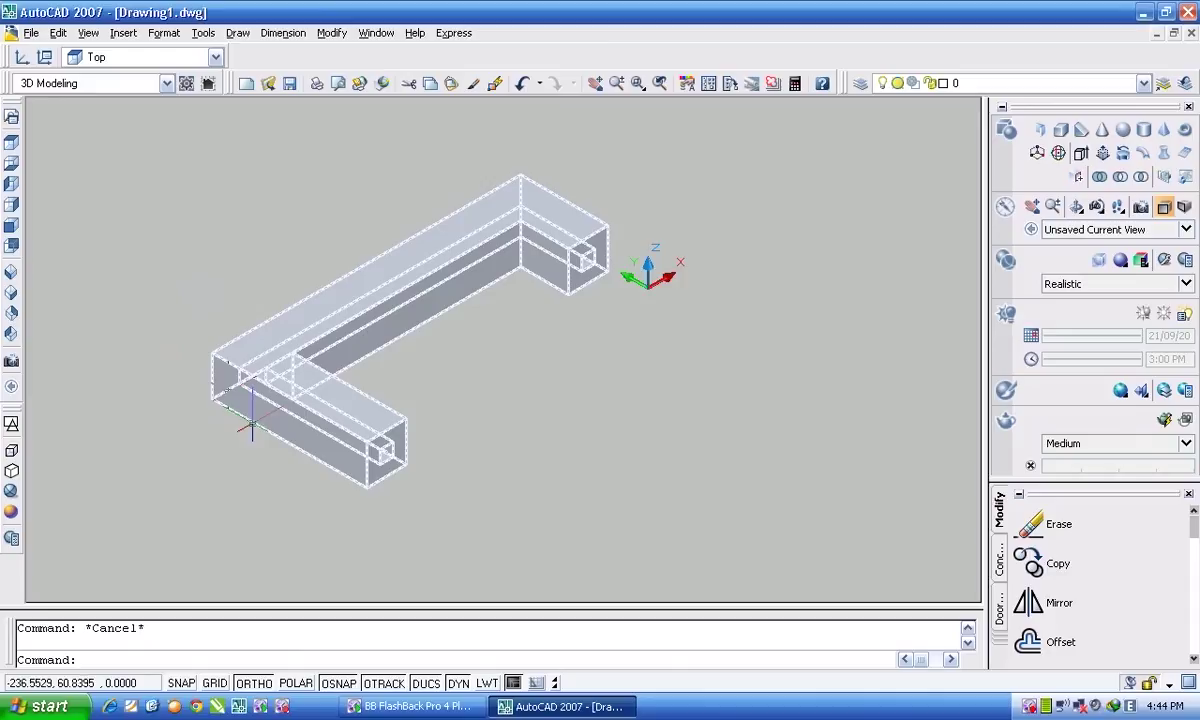
{"action": "key", "text": "Escape"}
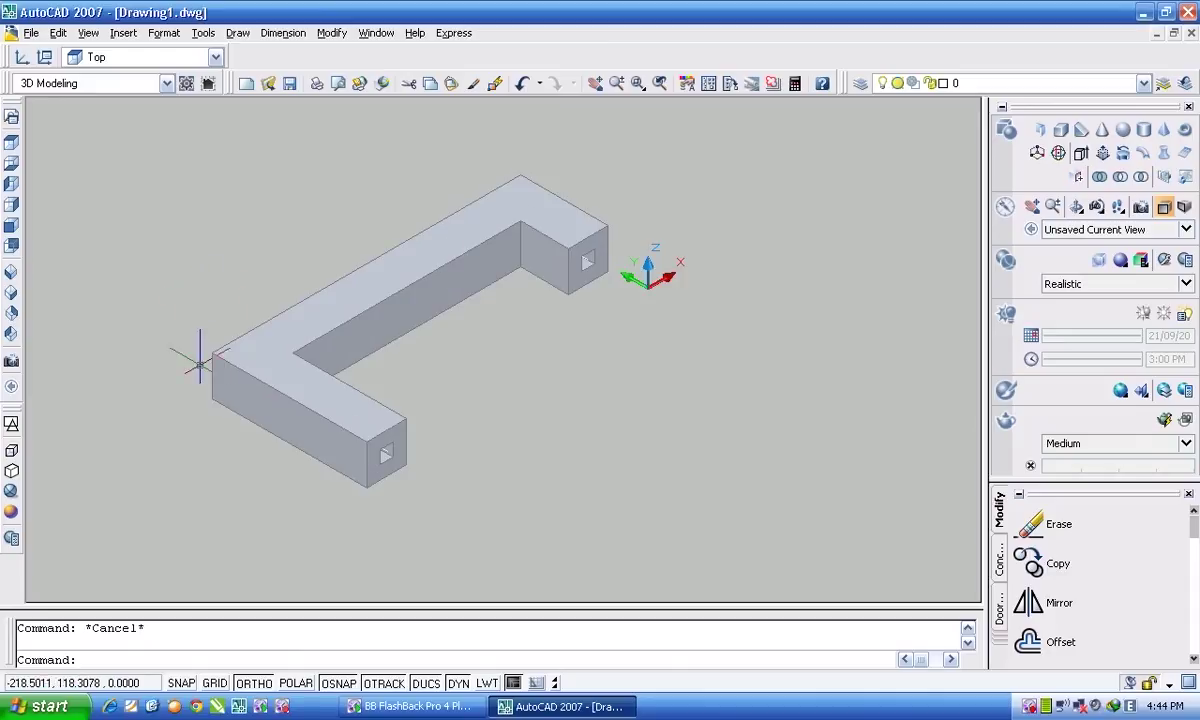
{"action": "scroll", "coordinate": [203, 403], "scroll_direction": "up", "scroll_amount": 2}
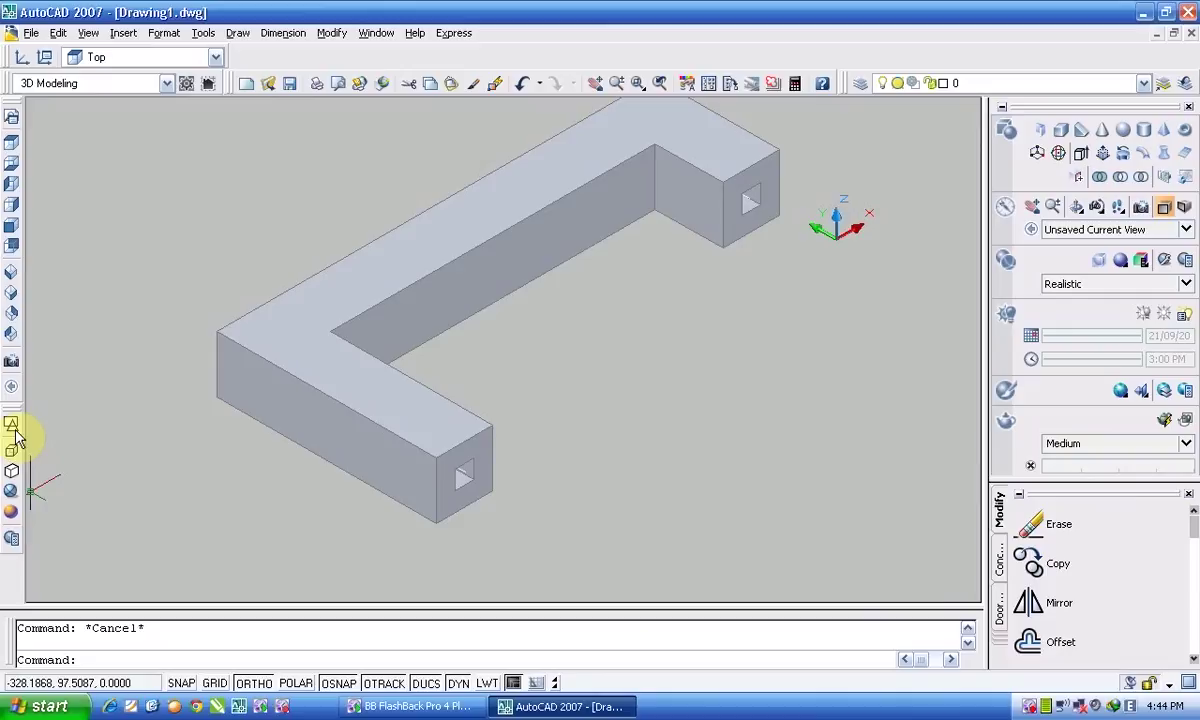
{"action": "left_click", "coordinate": [13, 426]}
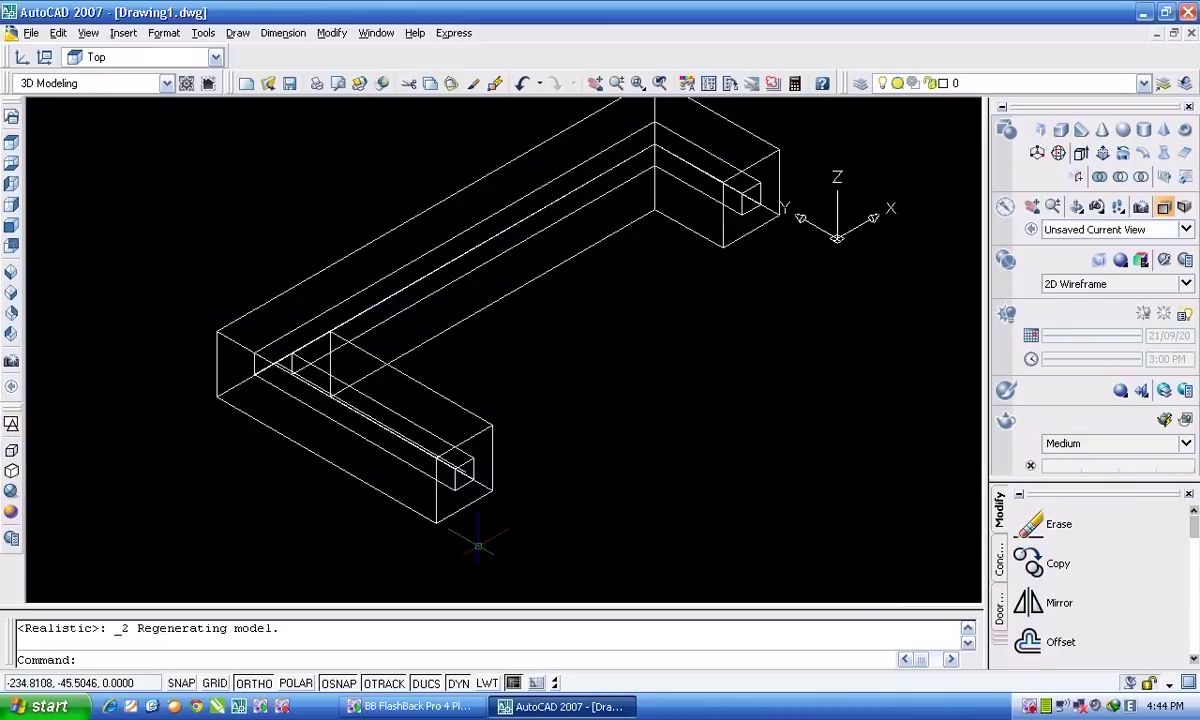
{"action": "scroll", "coordinate": [453, 527], "scroll_direction": "up", "scroll_amount": 5}
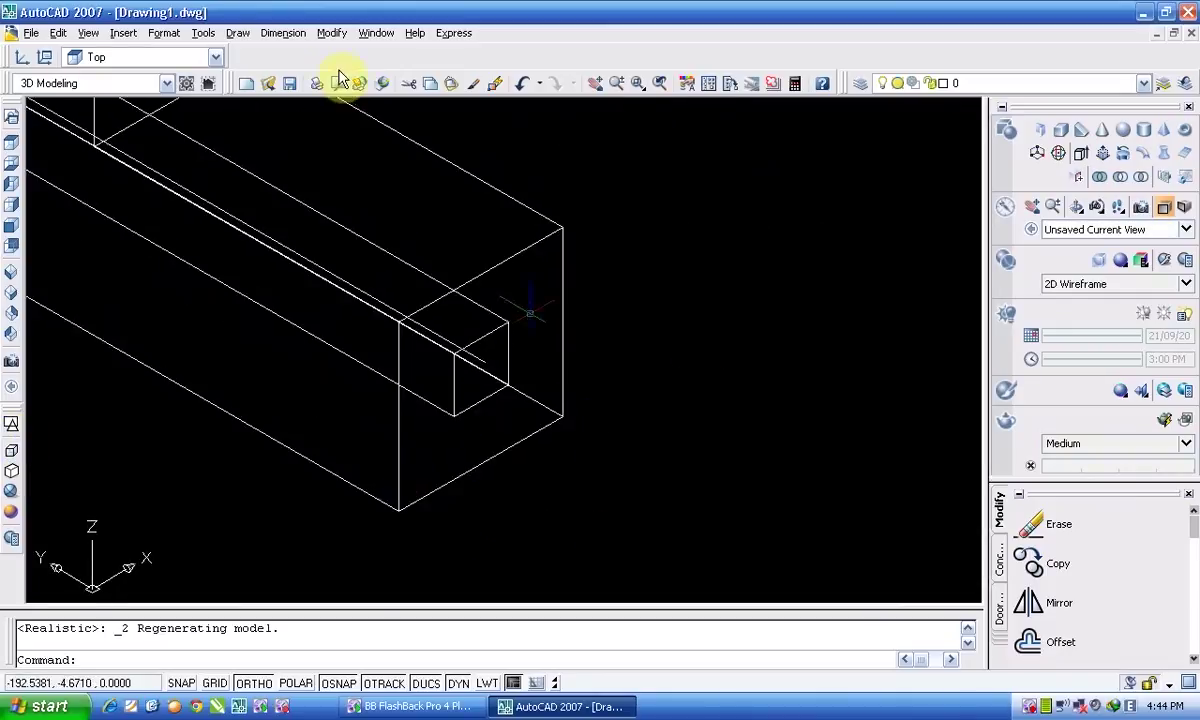
{"action": "left_click", "coordinate": [331, 33]}
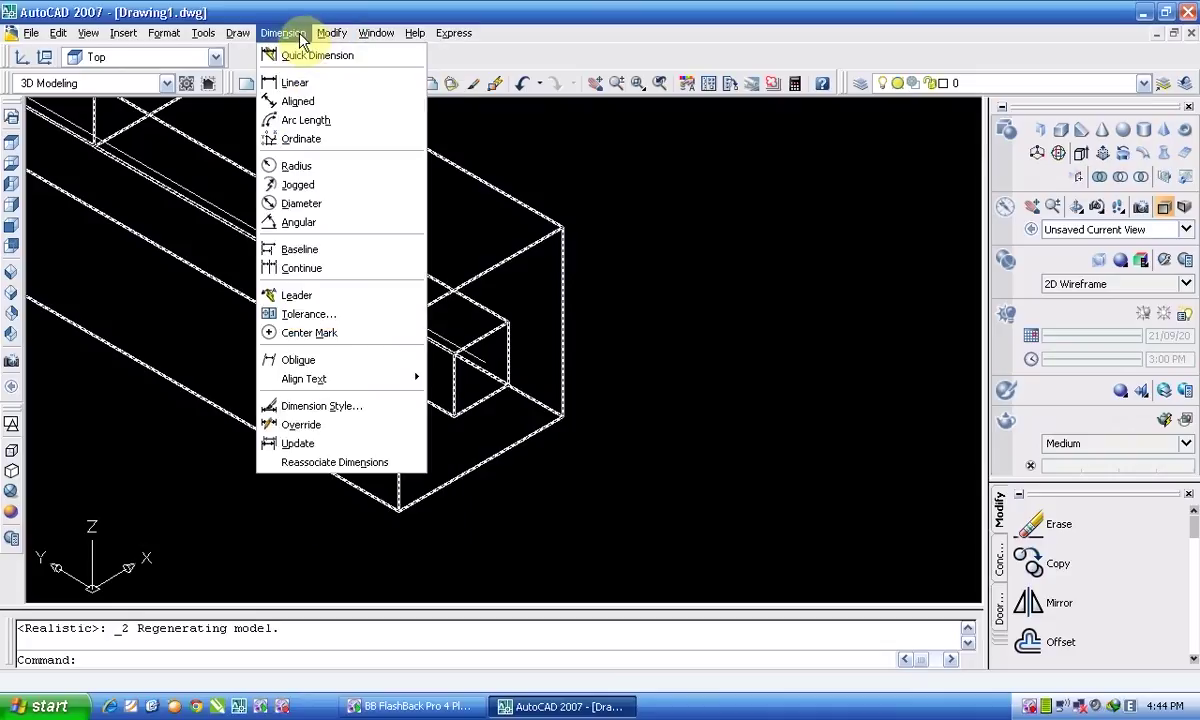
{"action": "left_click", "coordinate": [298, 84]}
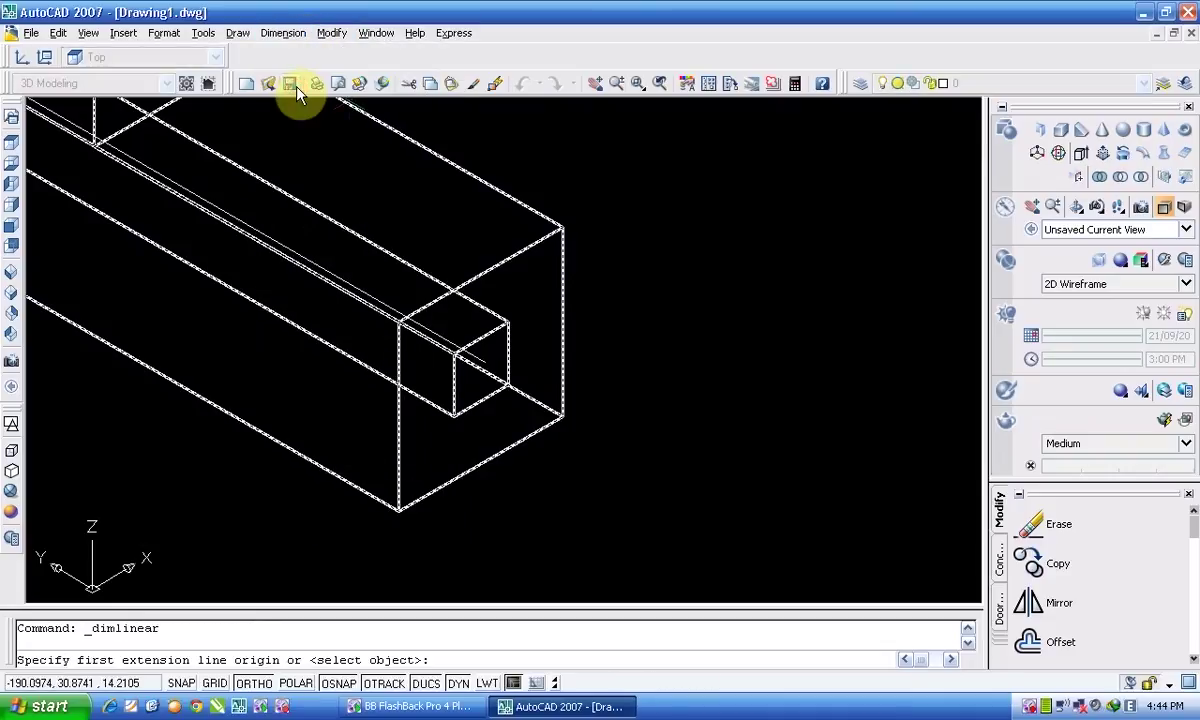
{"action": "left_click", "coordinate": [400, 508]}
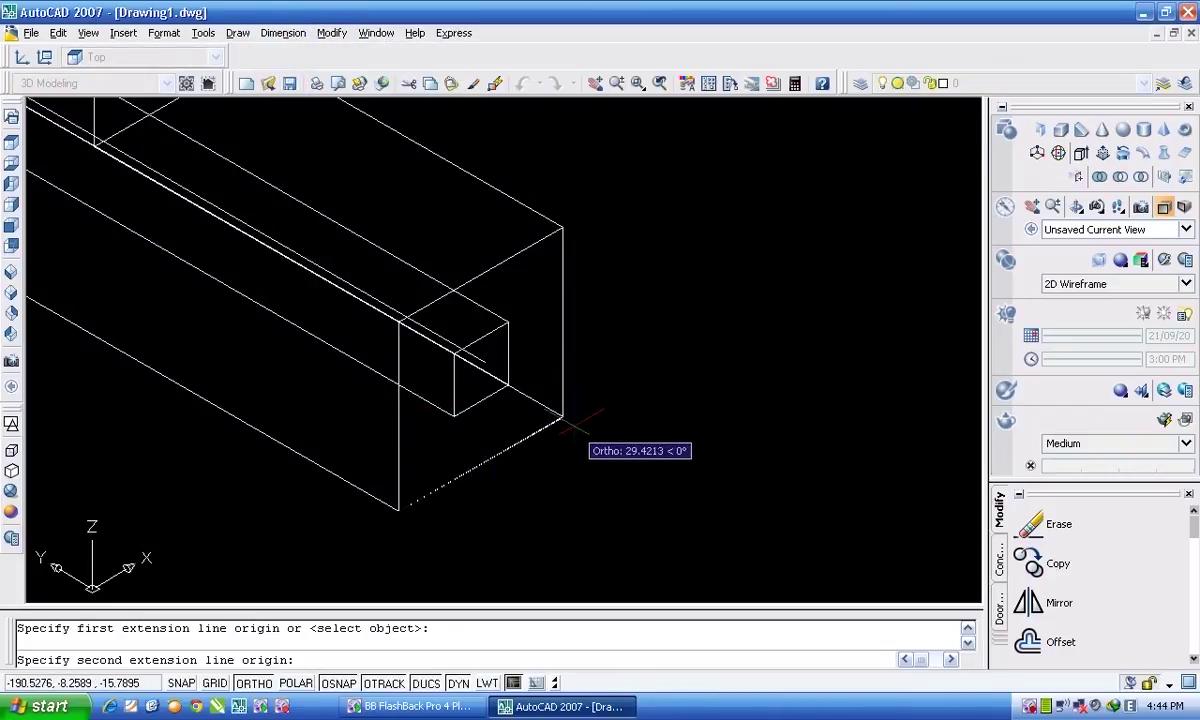
{"action": "left_click", "coordinate": [557, 490]}
{"action": "left_click", "coordinate": [643, 503]}
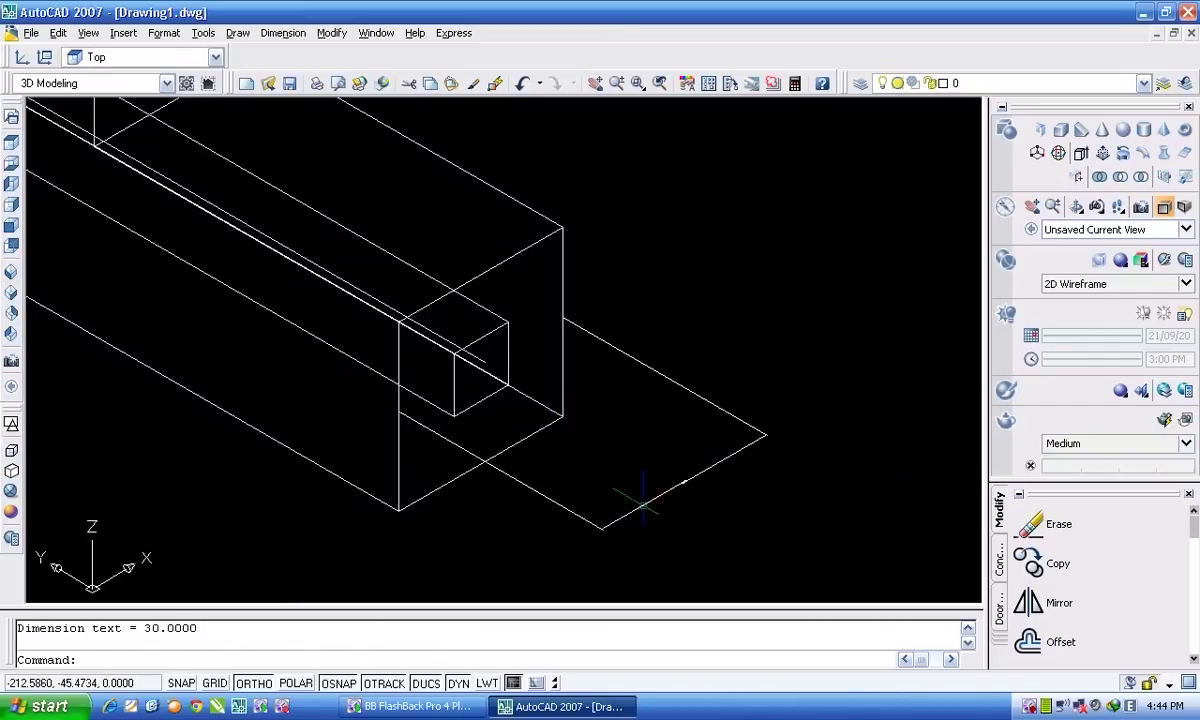
{"action": "scroll", "coordinate": [676, 510], "scroll_direction": "up", "scroll_amount": 5}
{"action": "scroll", "coordinate": [682, 480], "scroll_direction": "up", "scroll_amount": 2}
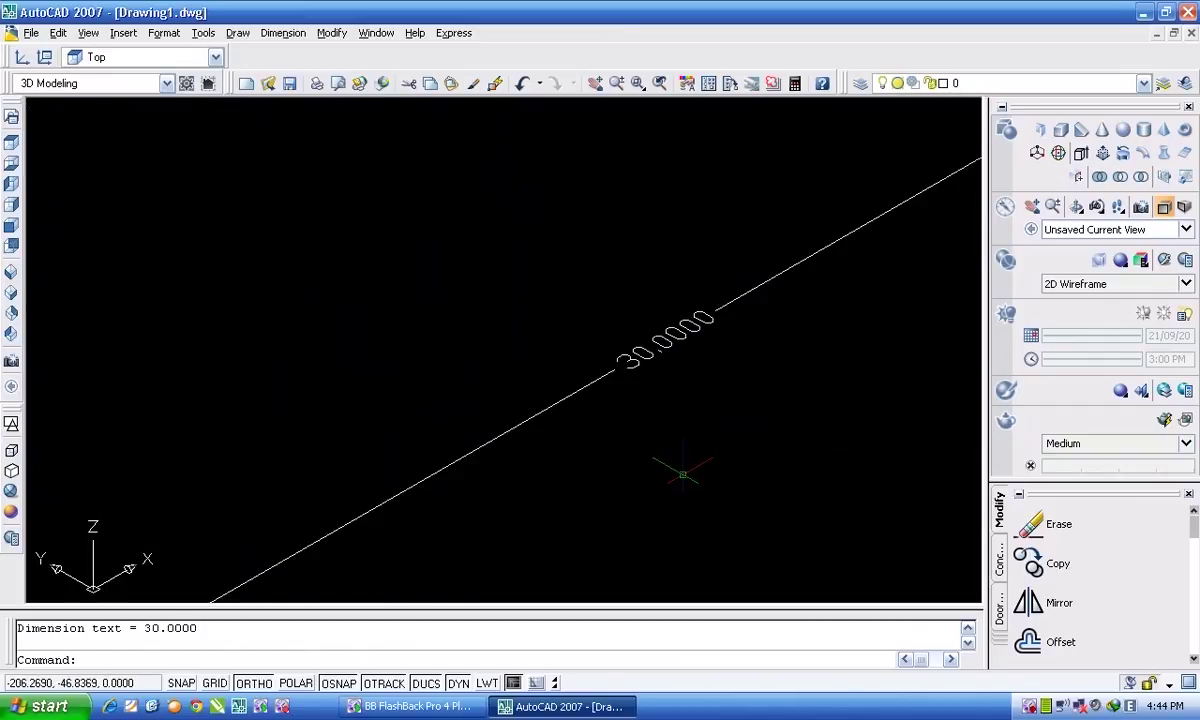
{"action": "scroll", "coordinate": [682, 348], "scroll_direction": "down", "scroll_amount": 4}
{"action": "scroll", "coordinate": [684, 370], "scroll_direction": "down", "scroll_amount": 1}
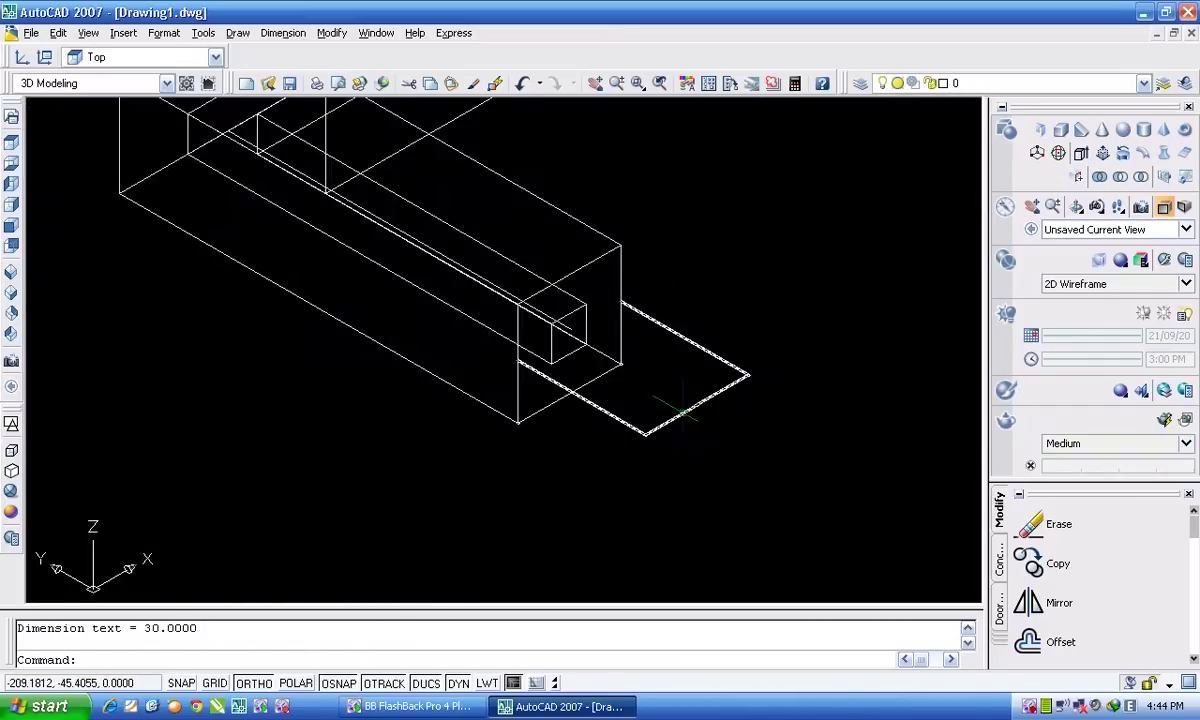
{"action": "scroll", "coordinate": [686, 386], "scroll_direction": "down", "scroll_amount": 1}
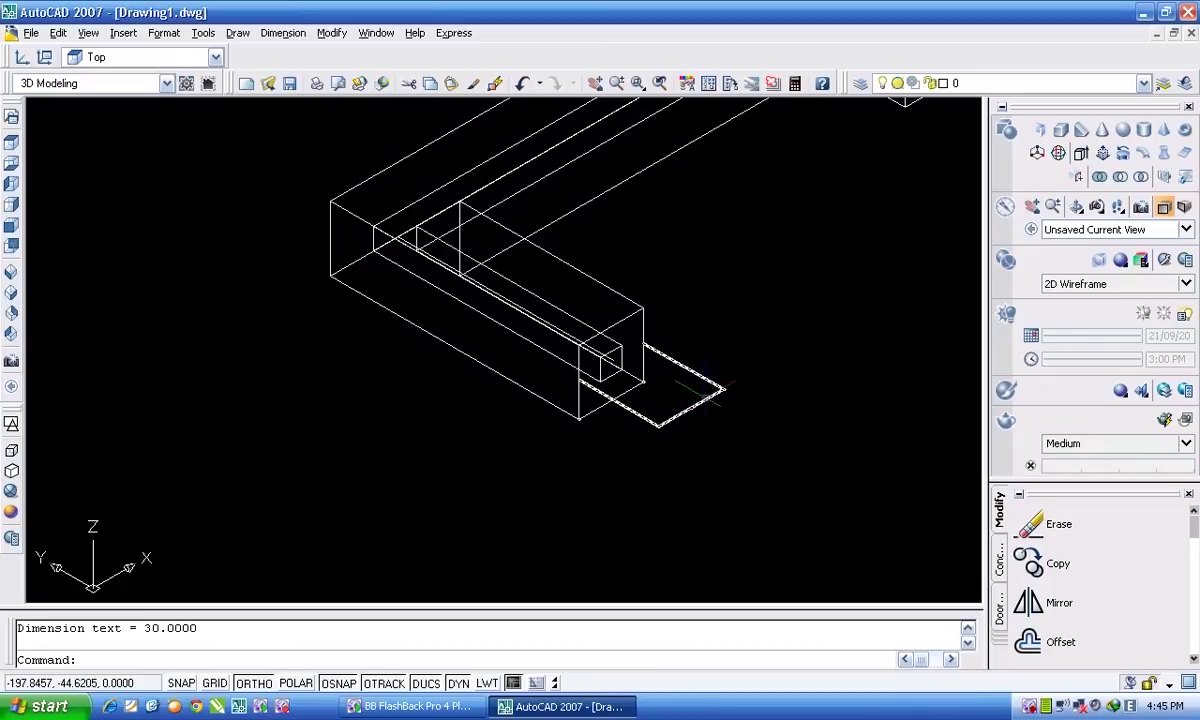
{"action": "left_click", "coordinate": [710, 393]}
{"action": "key", "text": "Delete"}
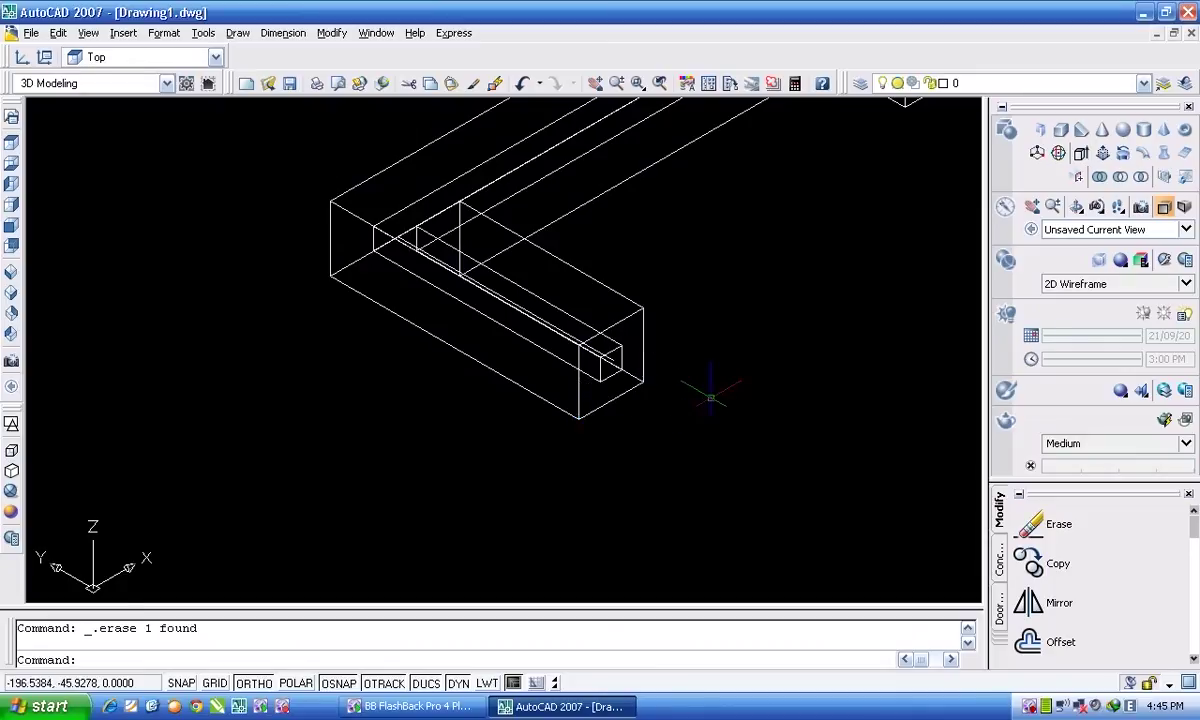
{"action": "scroll", "coordinate": [361, 382], "scroll_direction": "down", "scroll_amount": 1}
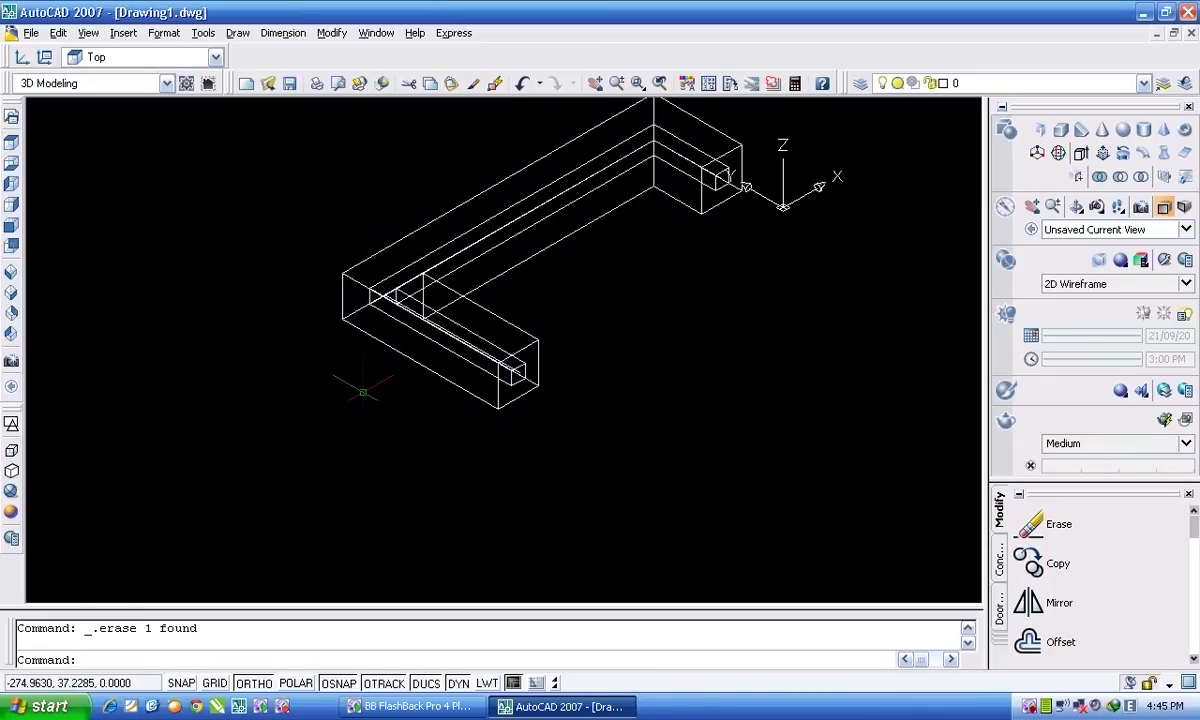
{"action": "scroll", "coordinate": [525, 166], "scroll_direction": "down", "scroll_amount": 1}
Step: Show the Dimension toolbar and dock it with the other toolbars
{"action": "scroll", "coordinate": [528, 170], "scroll_direction": "up", "scroll_amount": 2}
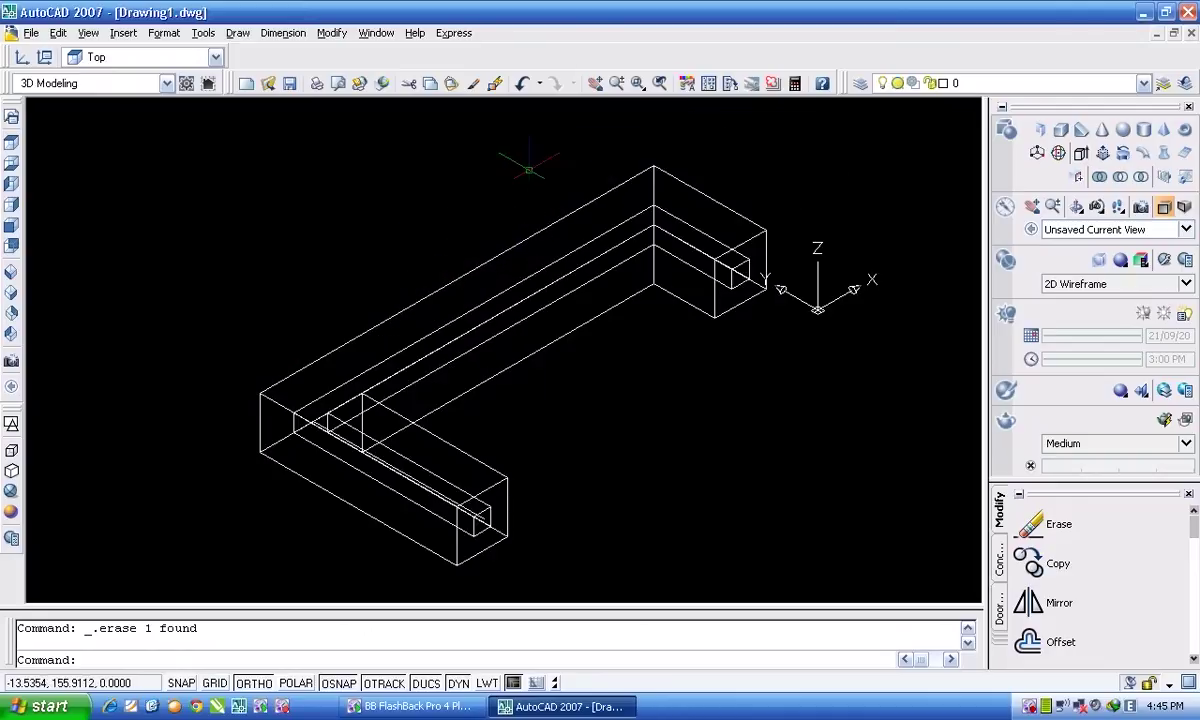
{"action": "left_click", "coordinate": [330, 33]}
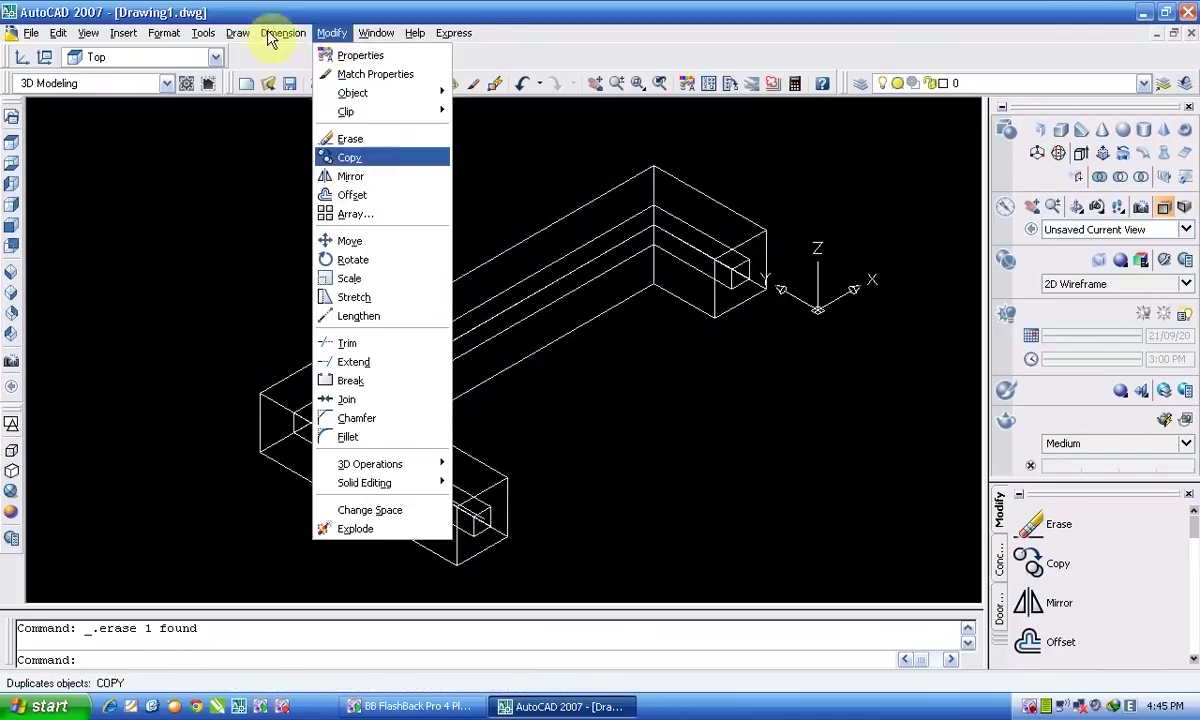
{"action": "left_click", "coordinate": [508, 38]}
{"action": "right_click", "coordinate": [418, 78]}
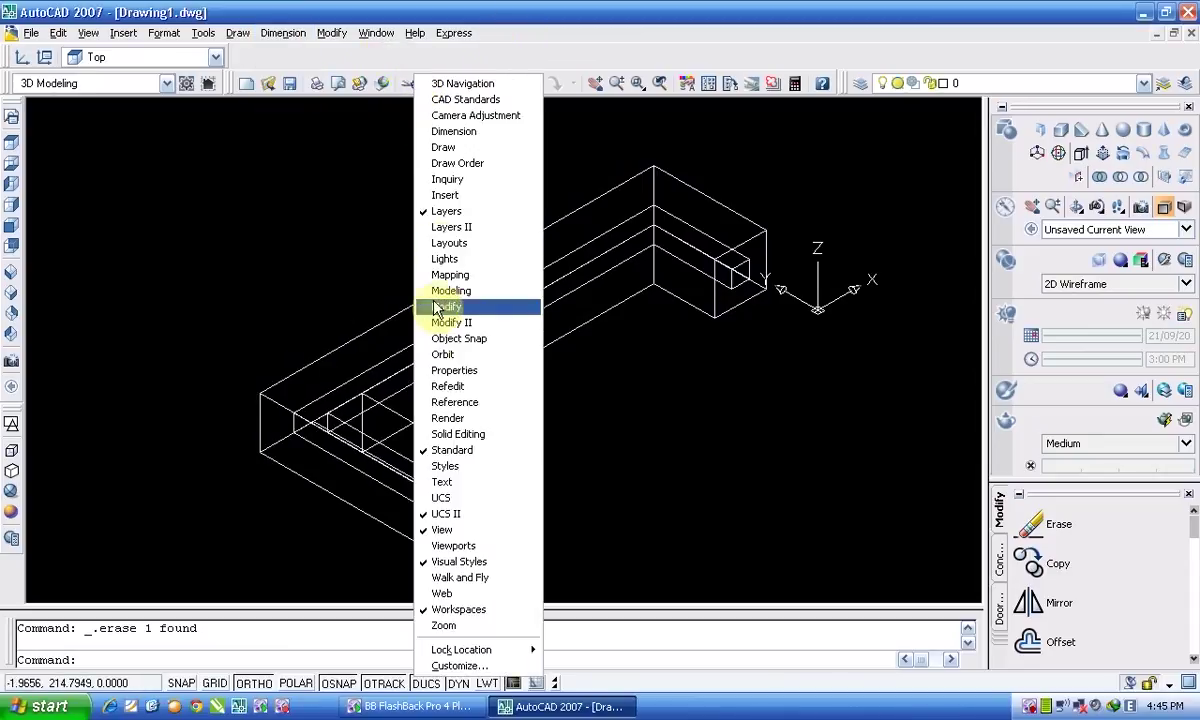
{"action": "left_click", "coordinate": [455, 131]}
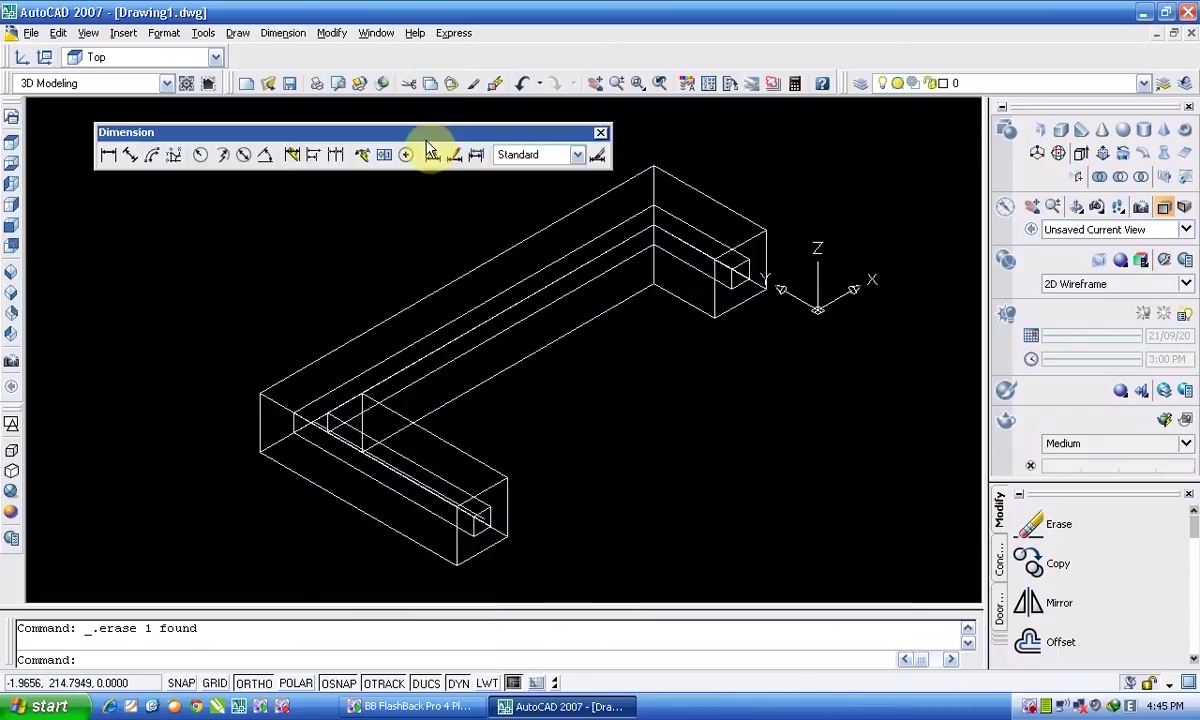
{"action": "left_click_drag", "start_coordinate": [427, 148], "coordinate": [479, 62]}
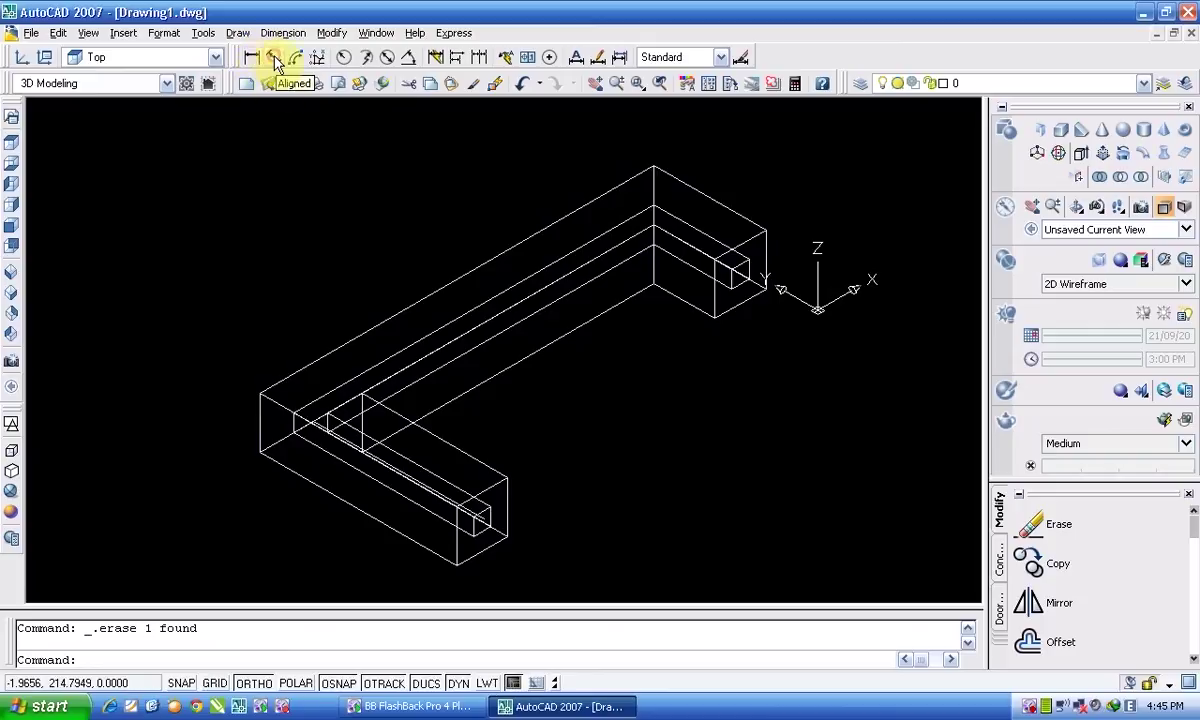
Step: Add a 115.7895 aligned dimension along the near leg, then open the Dimension Style Manager
{"action": "left_click", "coordinate": [347, 64]}
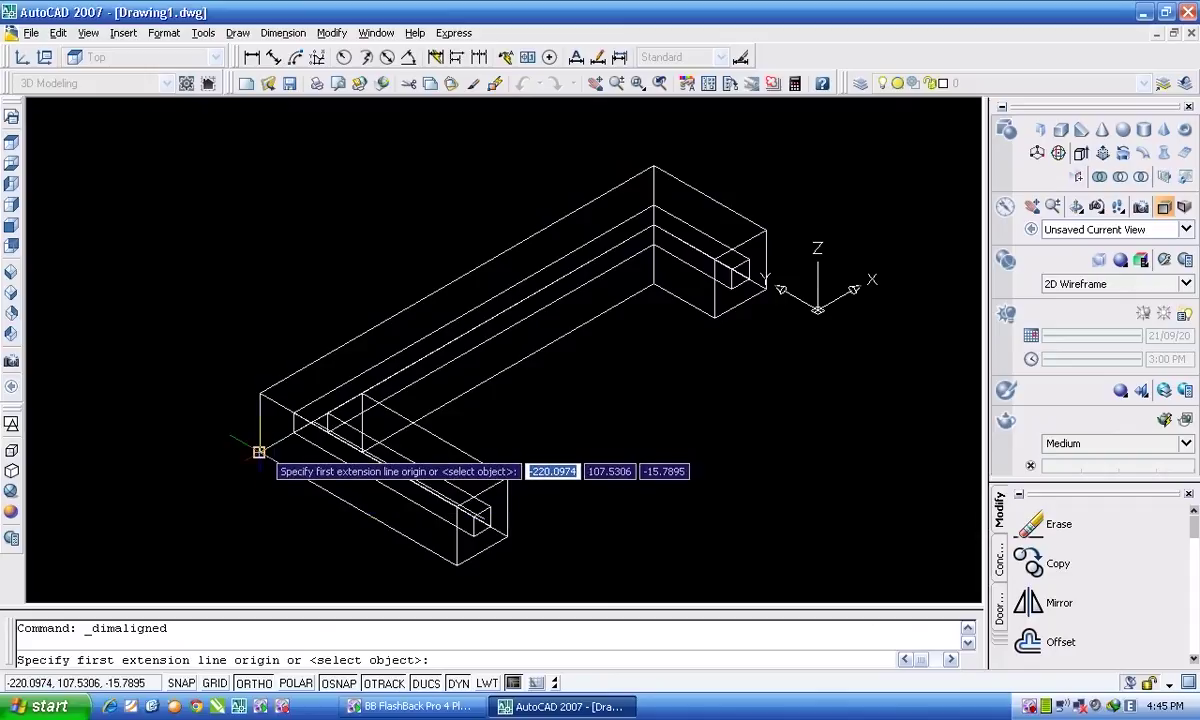
{"action": "left_click", "coordinate": [259, 452]}
{"action": "left_click", "coordinate": [457, 565]}
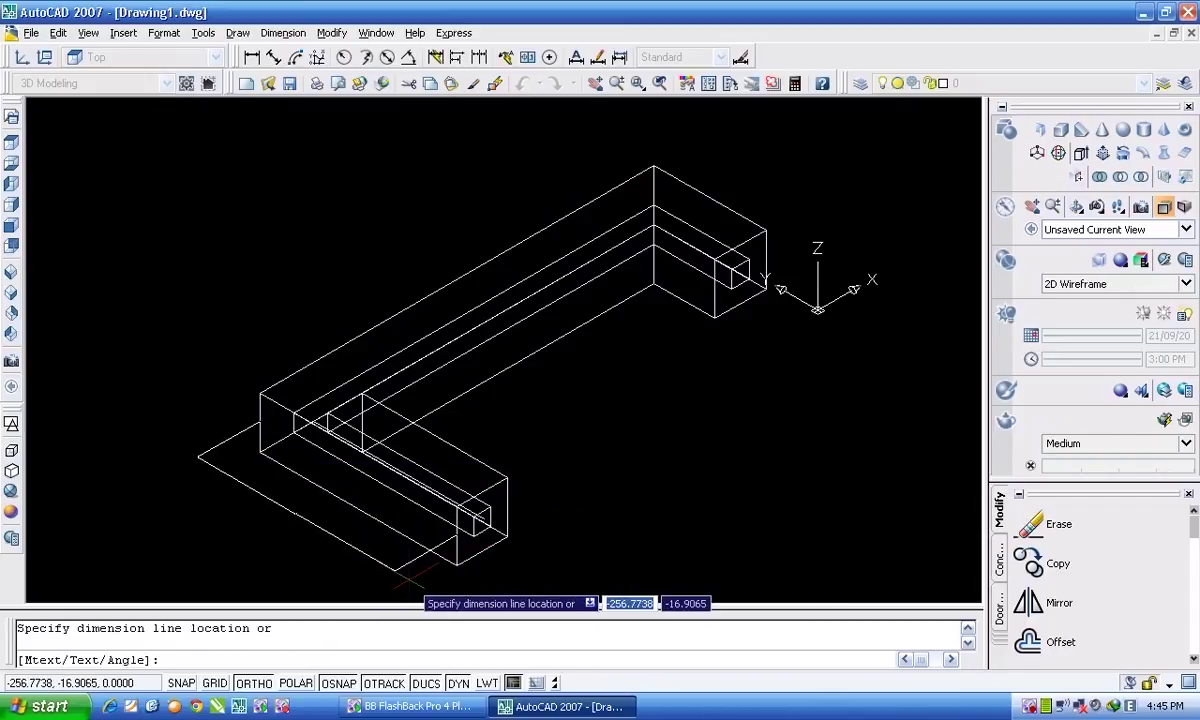
{"action": "left_click", "coordinate": [392, 574]}
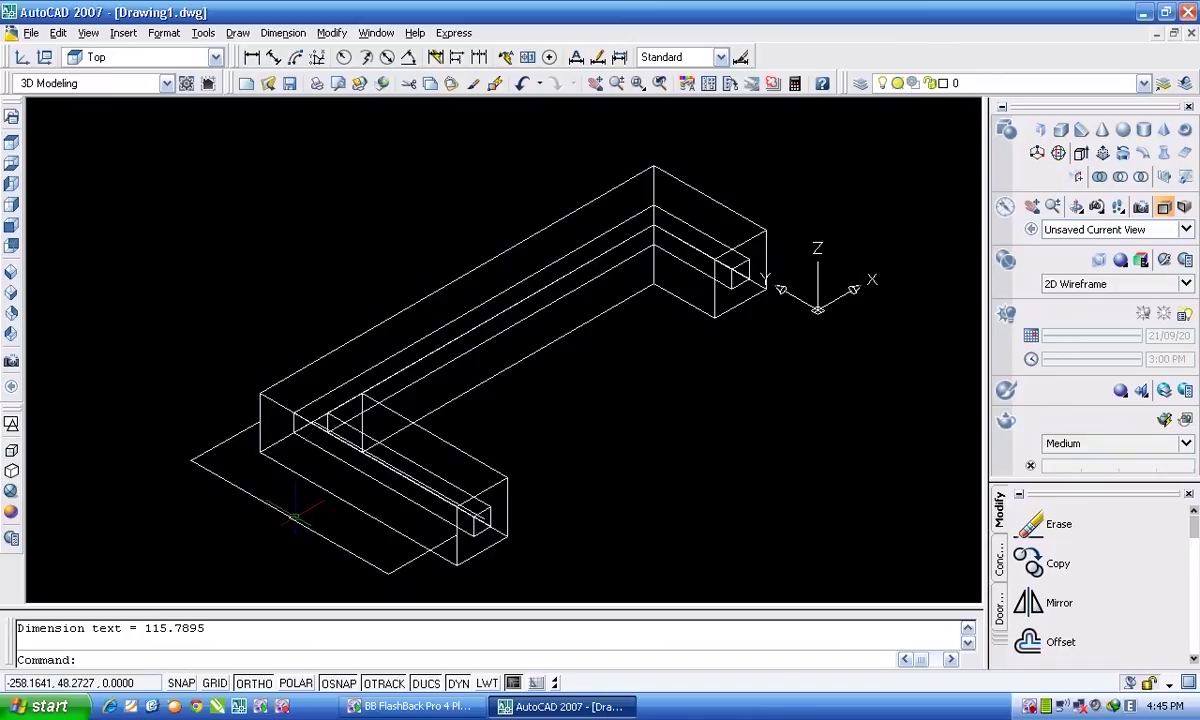
{"action": "type", "text": "d"}
{"action": "key", "text": "Return"}
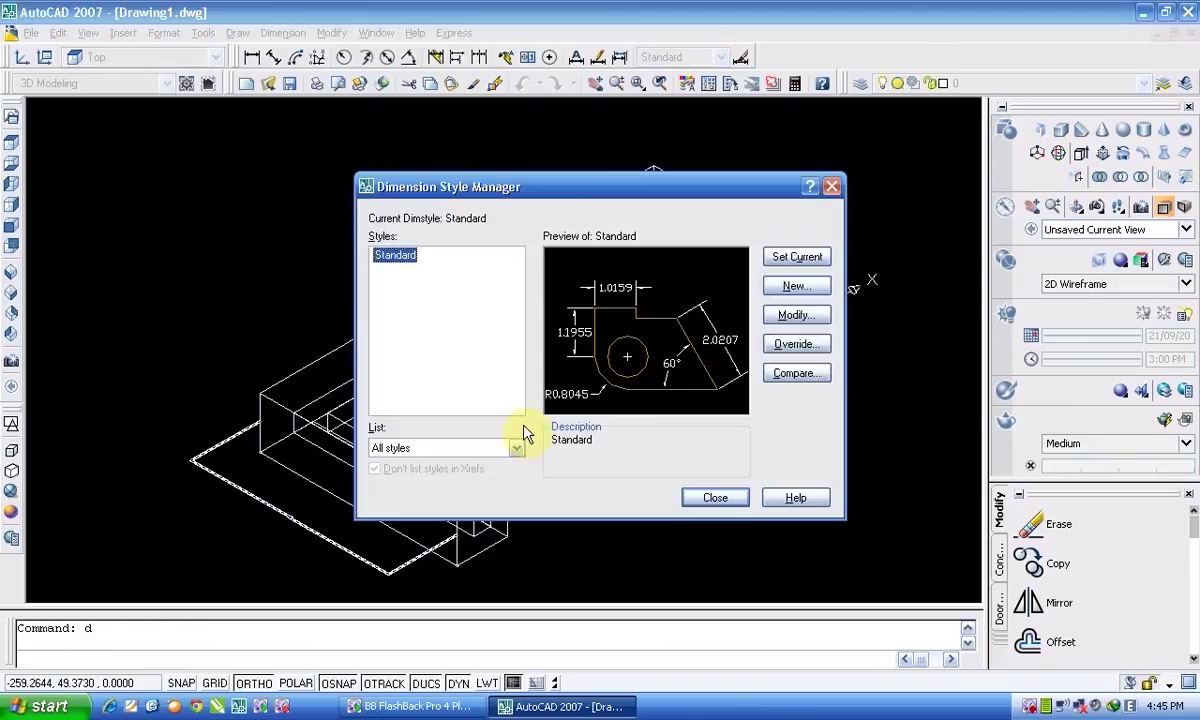
Step: Edit the Standard style and set dimension text alignment to ISO standard
{"action": "left_click", "coordinate": [800, 320]}
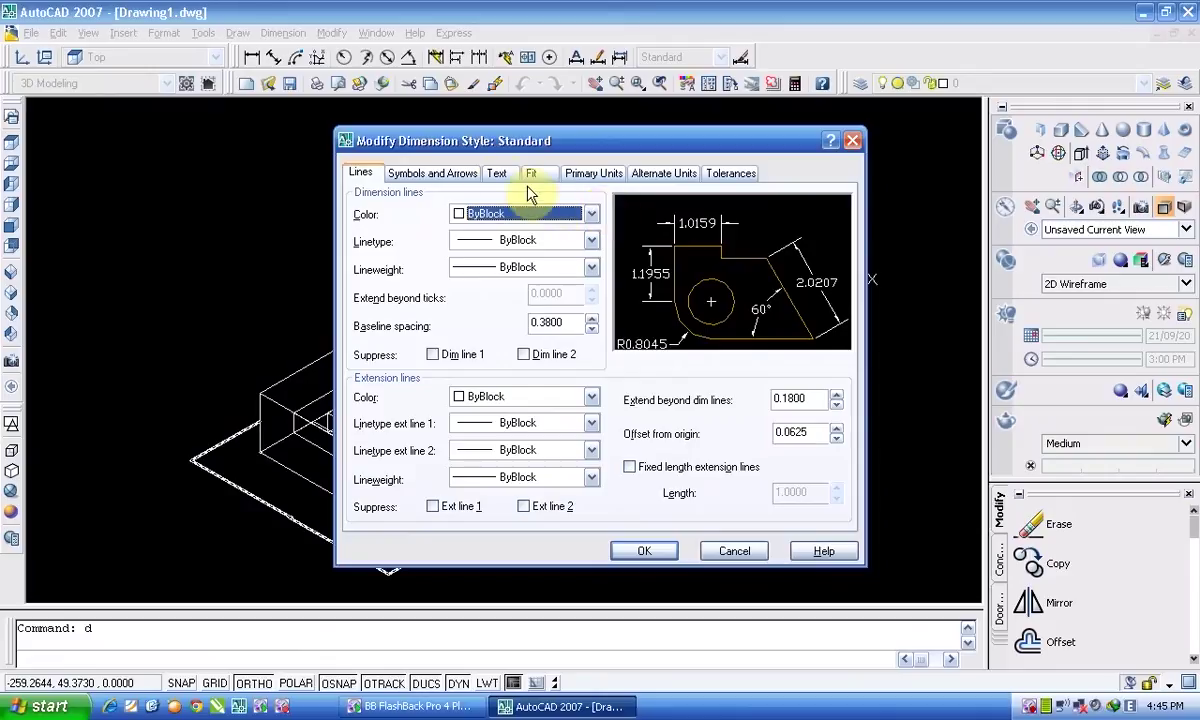
{"action": "left_click", "coordinate": [532, 180]}
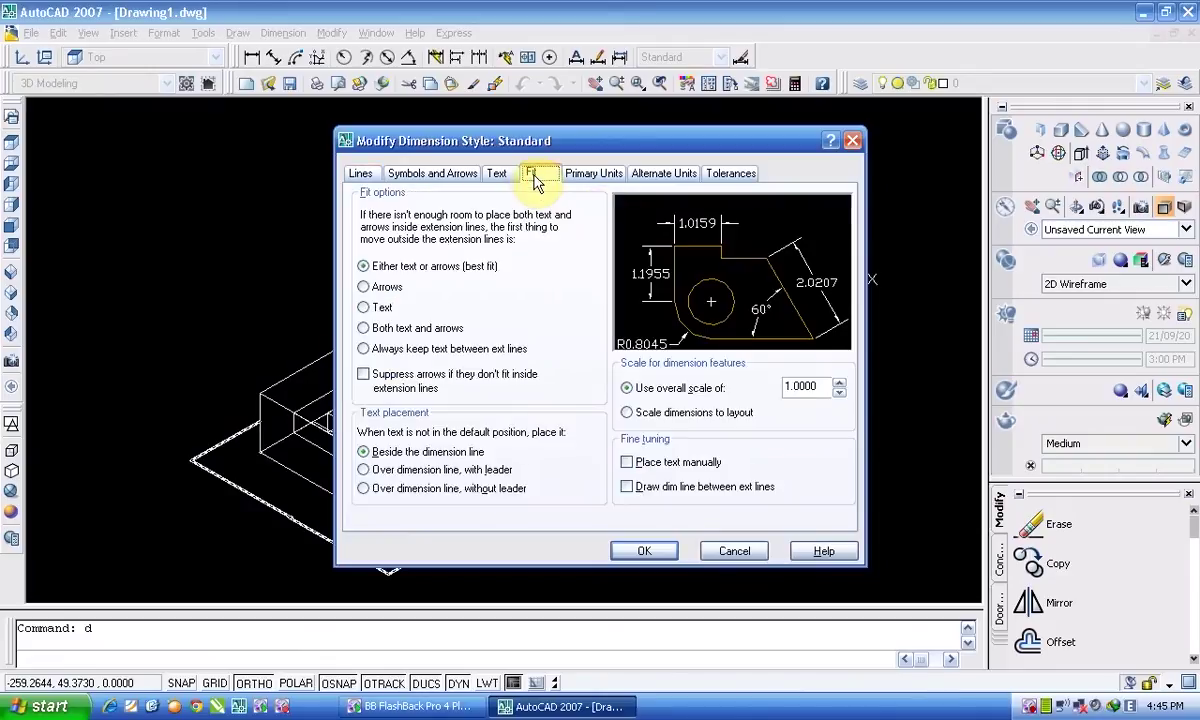
{"action": "left_click", "coordinate": [500, 175]}
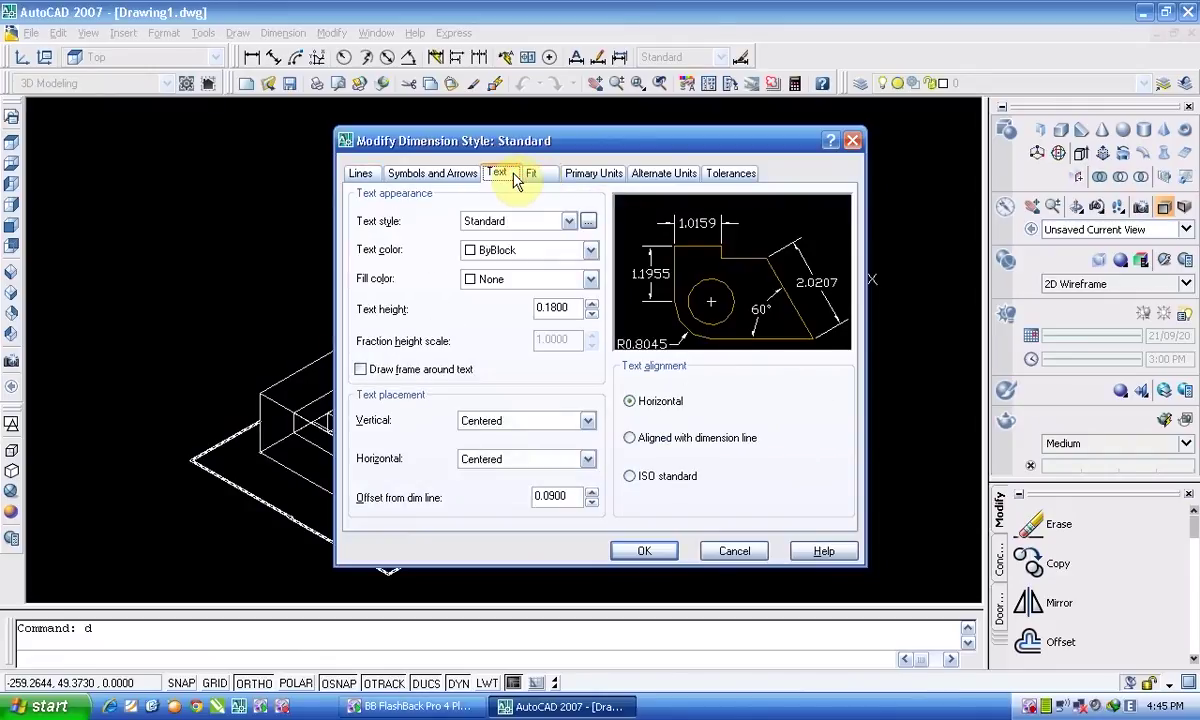
{"action": "left_click", "coordinate": [630, 476]}
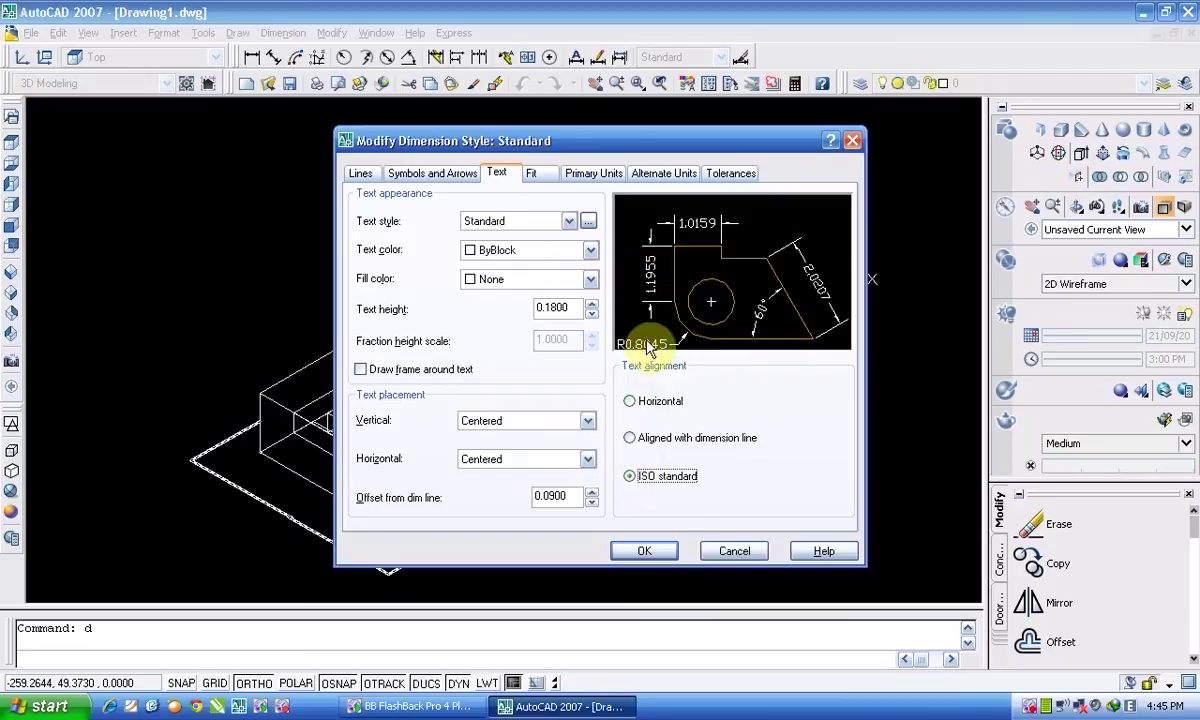
{"action": "left_click", "coordinate": [643, 401]}
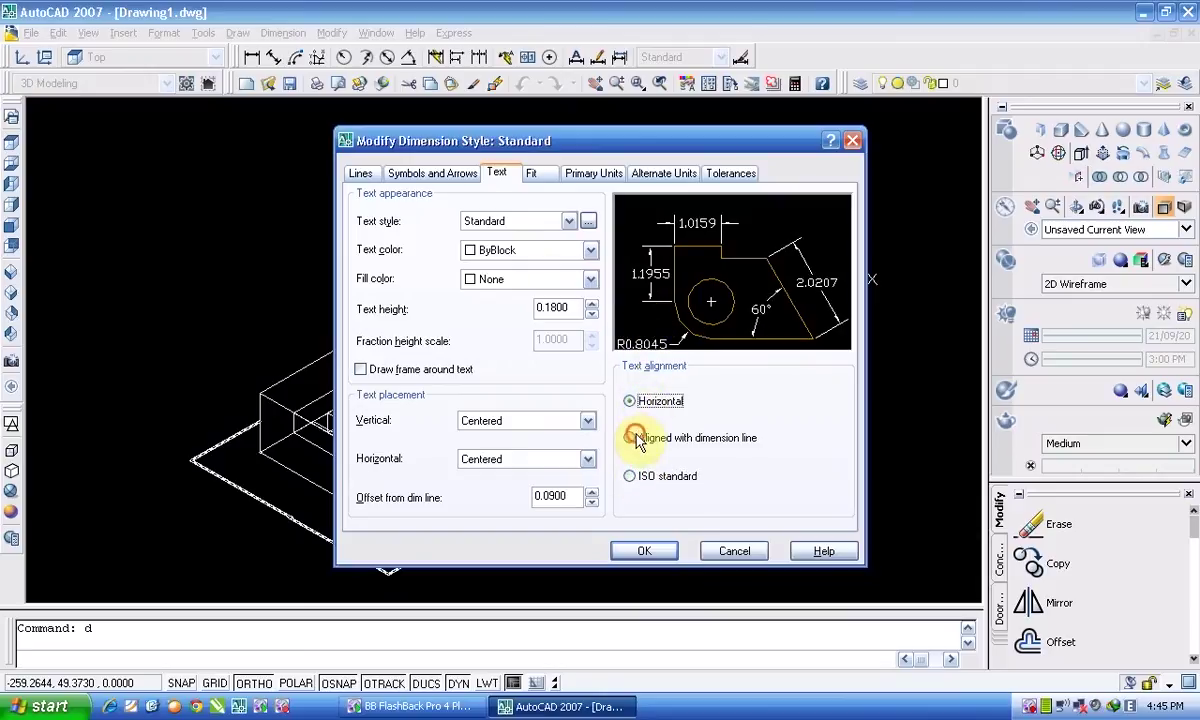
{"action": "left_click", "coordinate": [636, 439]}
{"action": "left_click", "coordinate": [631, 478]}
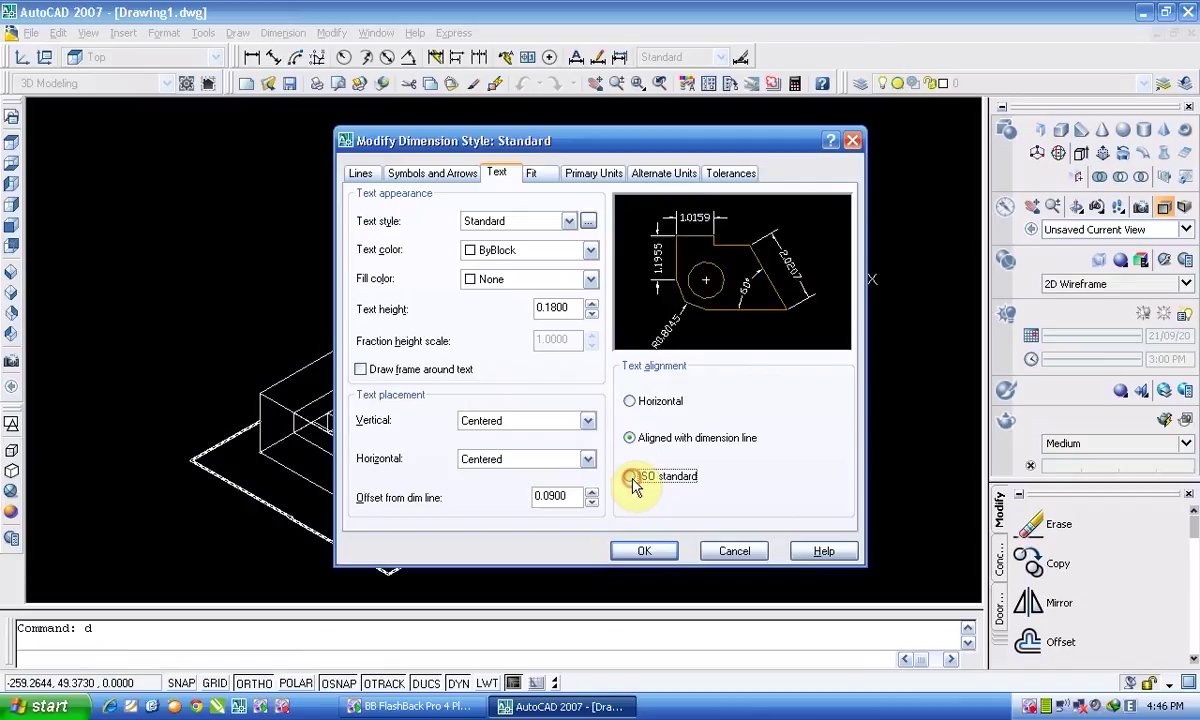
Step: Set primary linear unit precision to 0, keeping the period decimal separator
{"action": "left_click", "coordinate": [533, 173]}
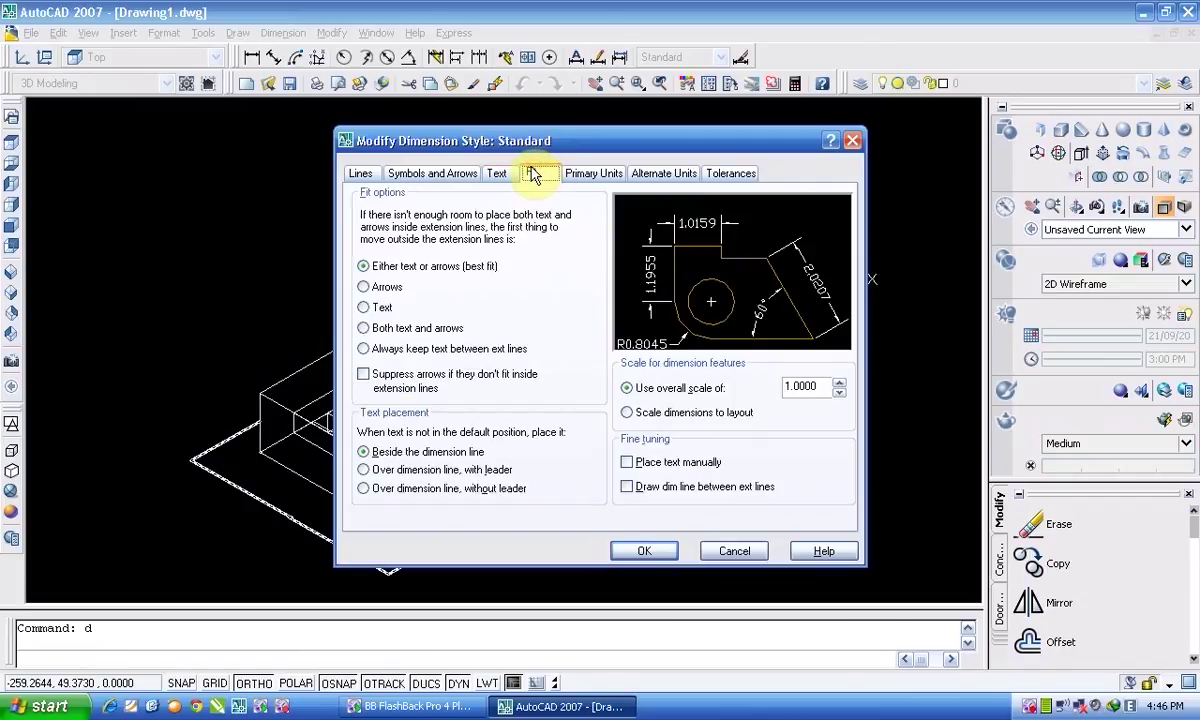
{"action": "left_click", "coordinate": [568, 173]}
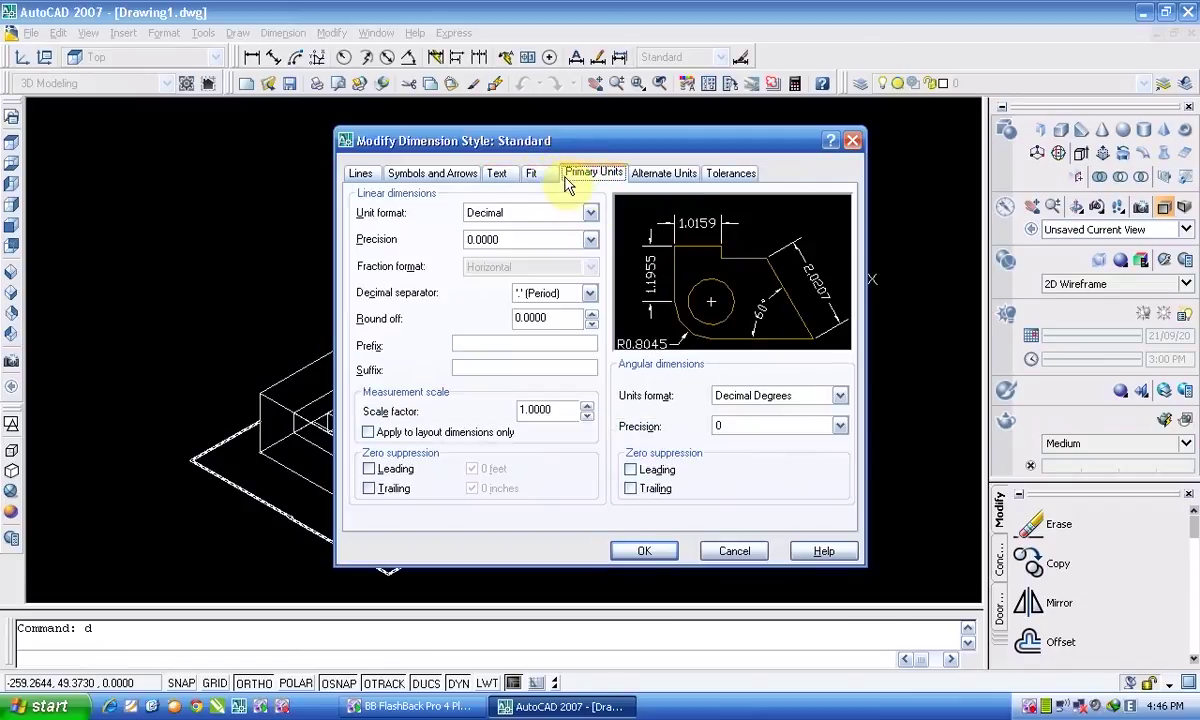
{"action": "left_click", "coordinate": [590, 239]}
{"action": "left_click", "coordinate": [540, 263]}
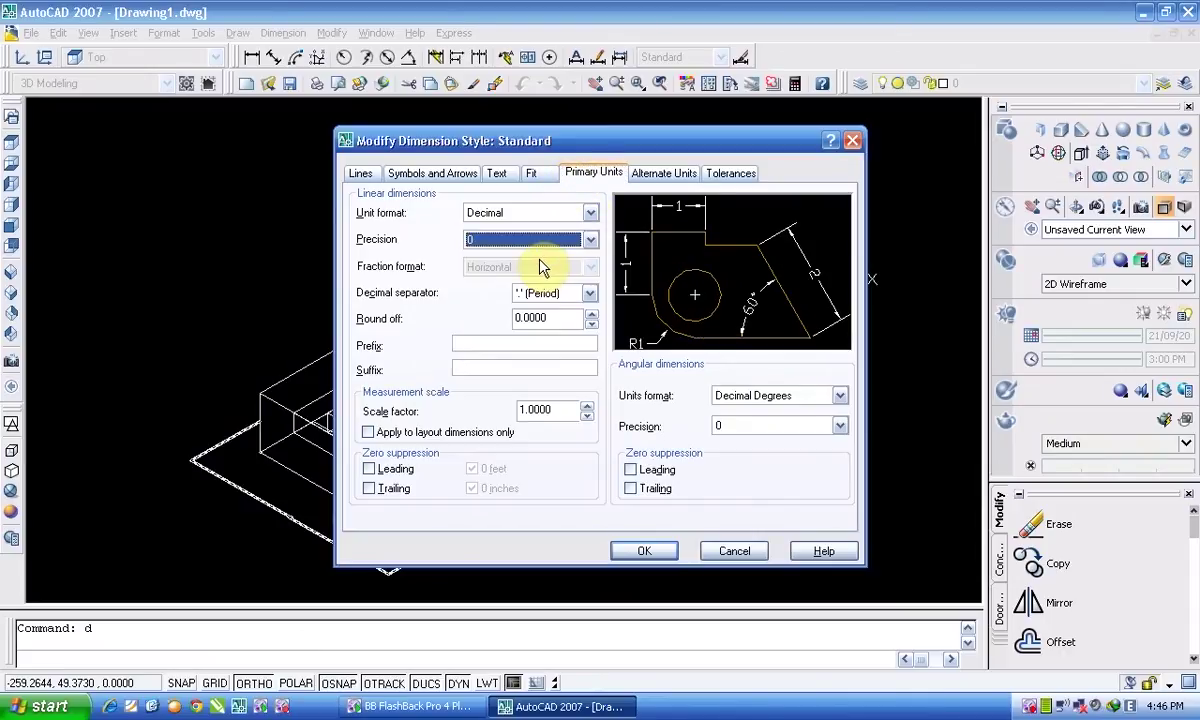
{"action": "left_click", "coordinate": [588, 293]}
{"action": "left_click", "coordinate": [586, 288]}
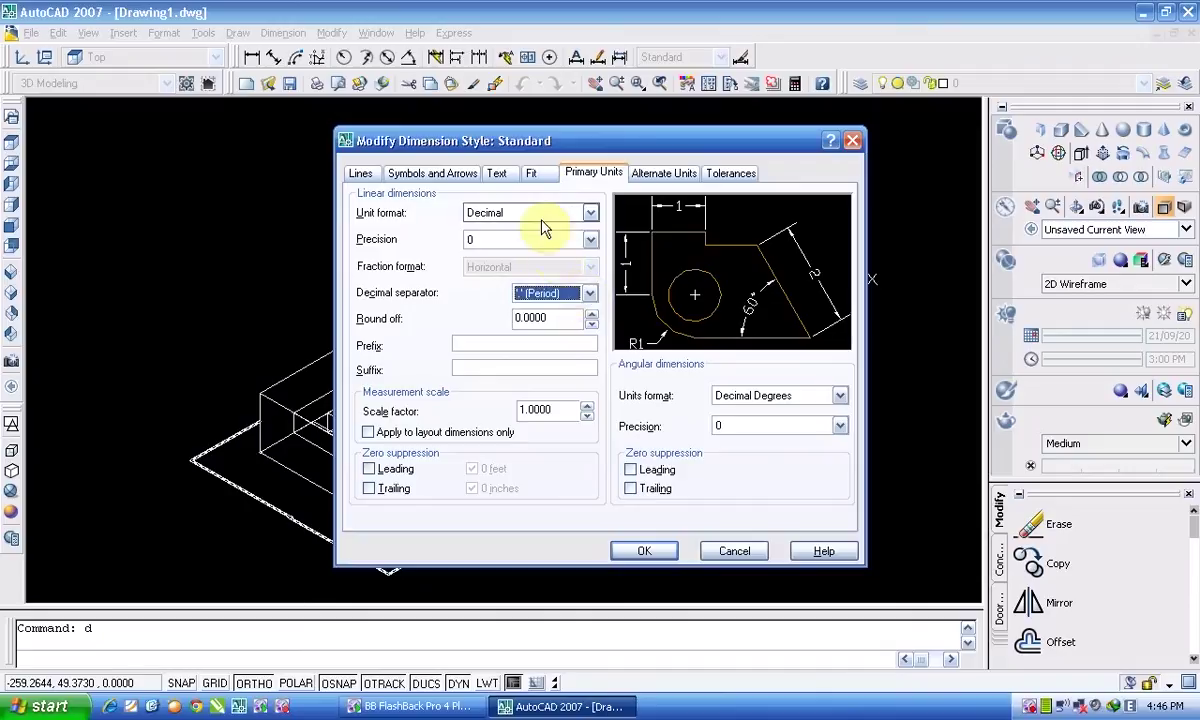
Step: Change the dimension text height to 3 and confirm the style
{"action": "left_click", "coordinate": [498, 173]}
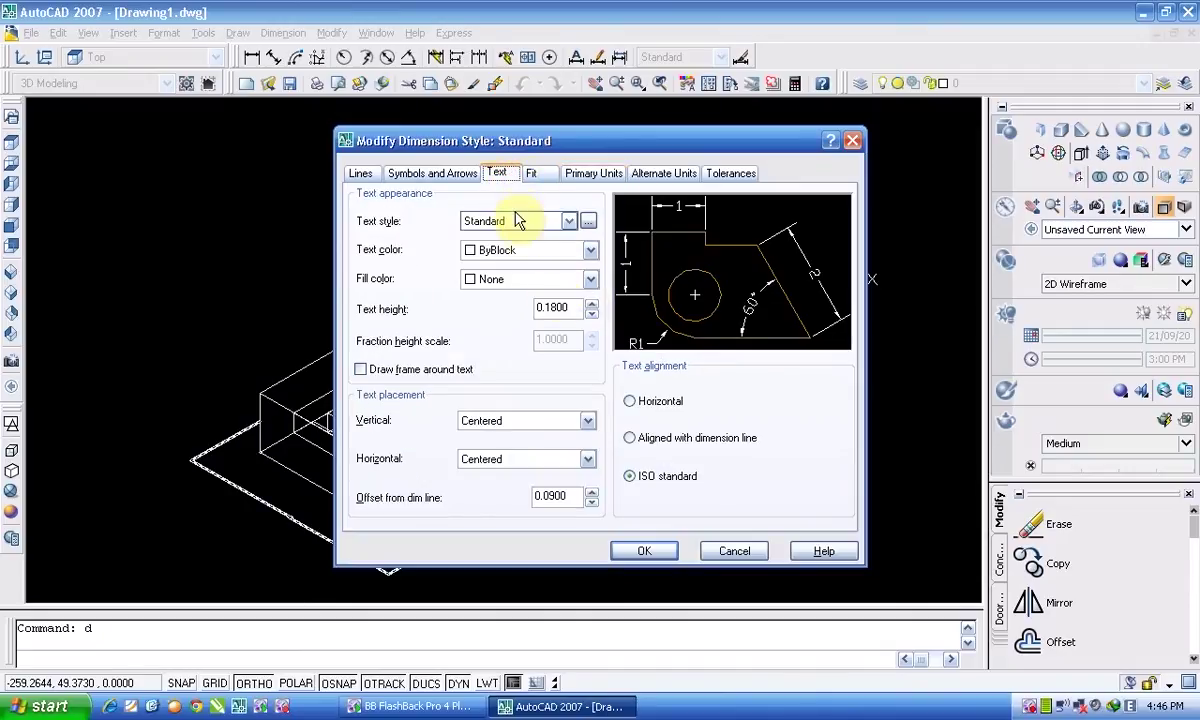
{"action": "left_click_drag", "start_coordinate": [569, 308], "coordinate": [507, 319]}
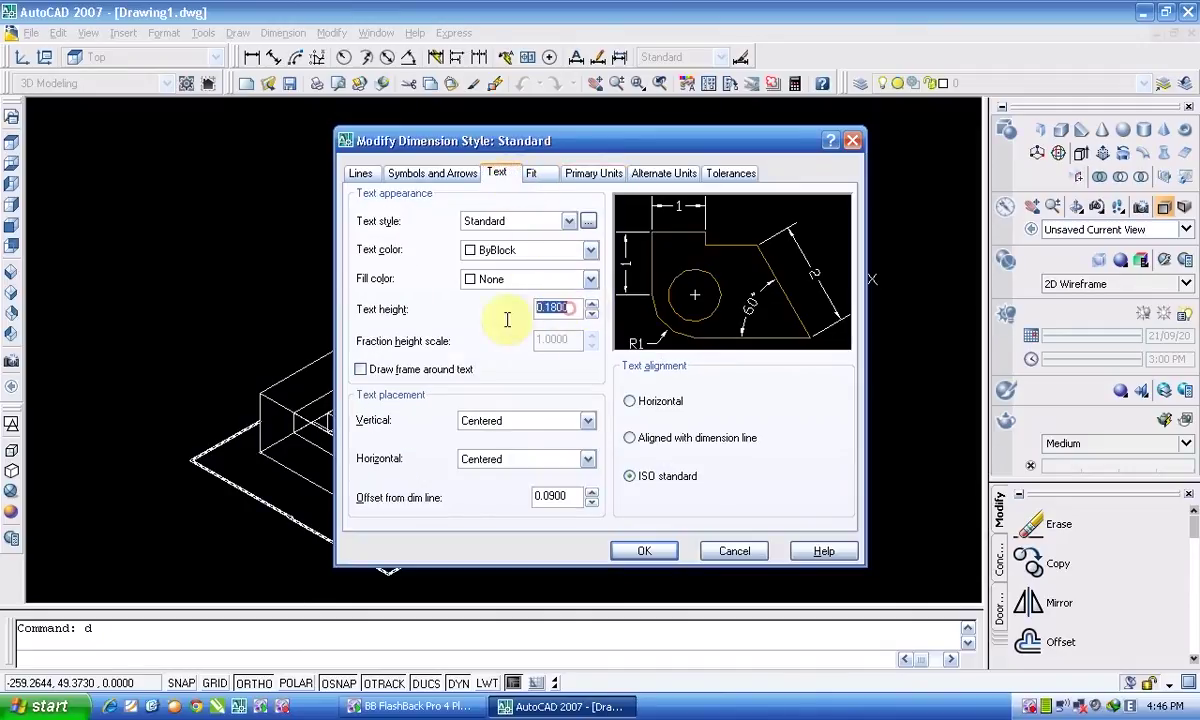
{"action": "type", "text": "3"}
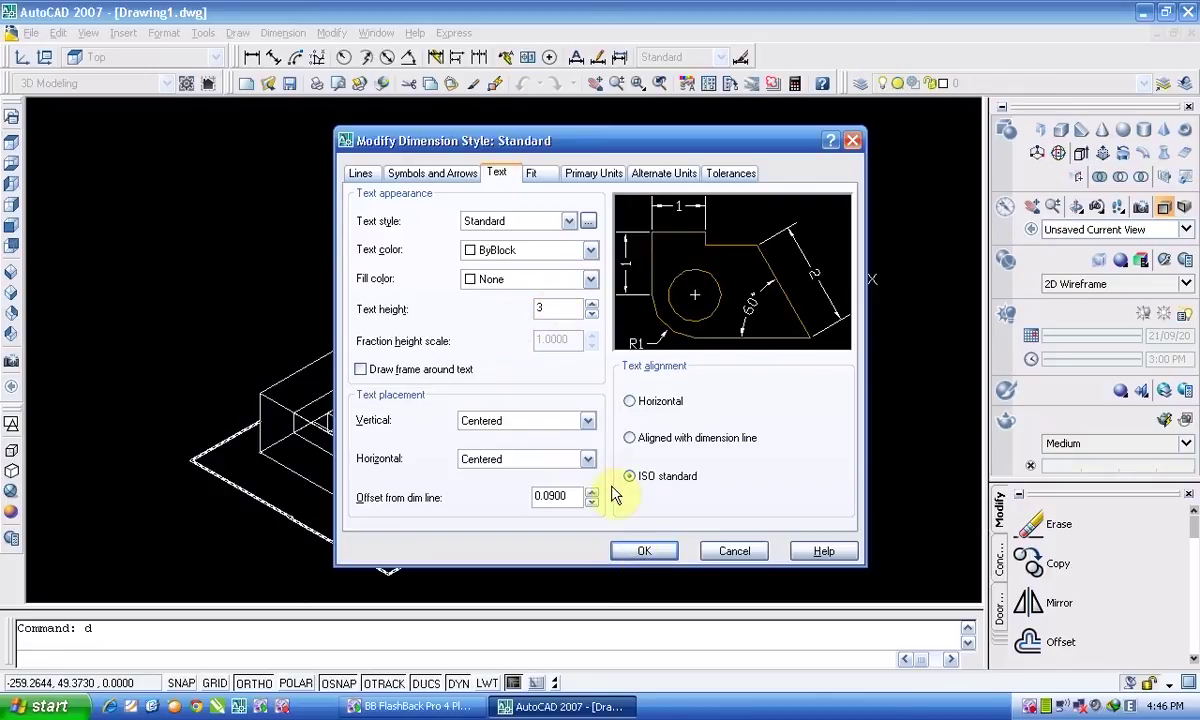
{"action": "left_click", "coordinate": [644, 551]}
Step: Reopen the Standard dimension style and raise its text height to 5, so the label reads 116
{"action": "left_click", "coordinate": [716, 499]}
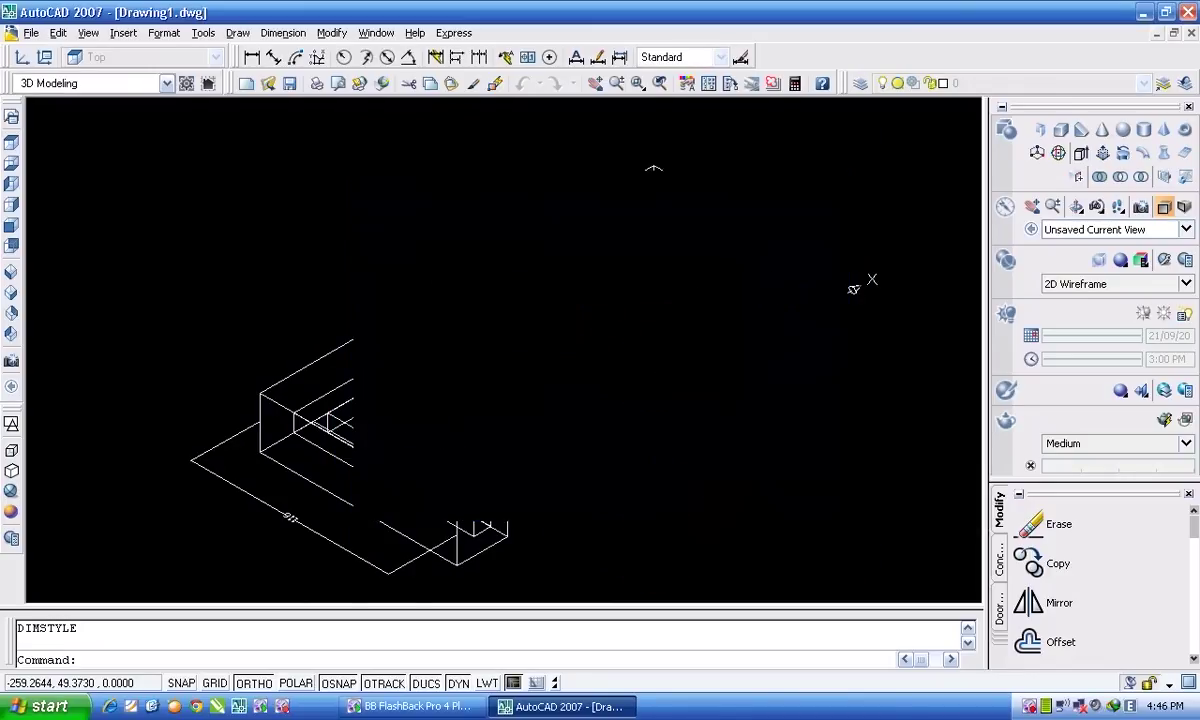
{"action": "scroll", "coordinate": [290, 518], "scroll_direction": "up", "scroll_amount": 5}
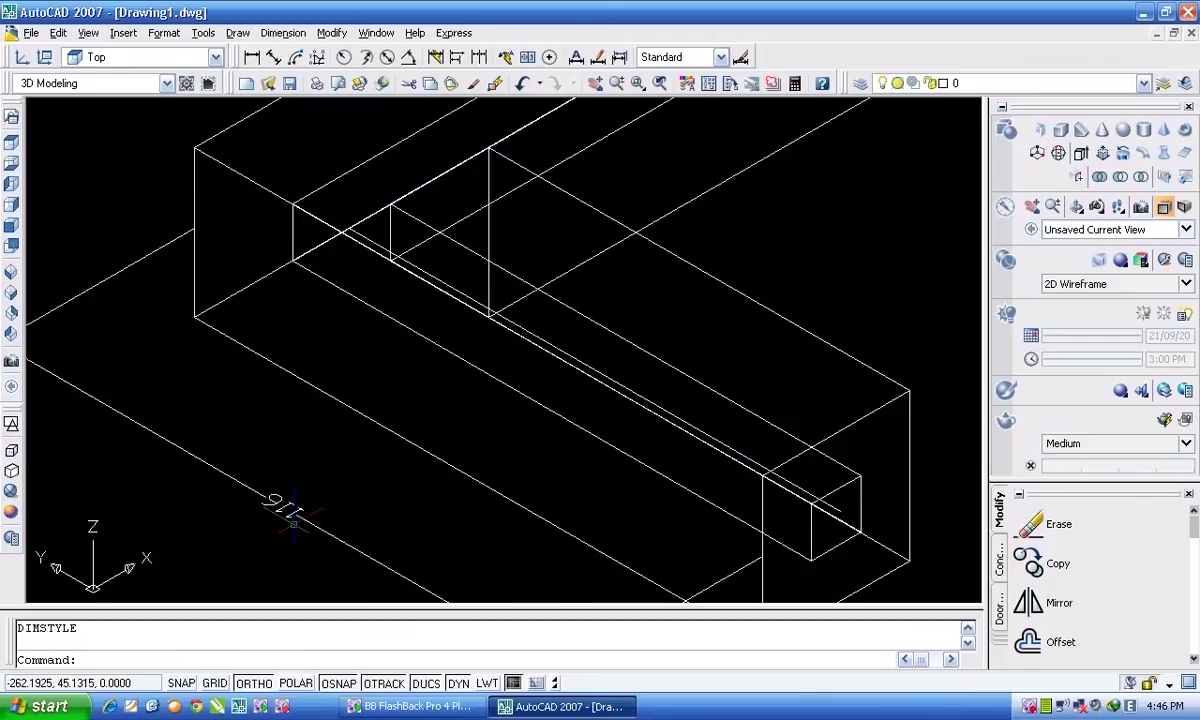
{"action": "scroll", "coordinate": [290, 518], "scroll_direction": "down", "scroll_amount": 4}
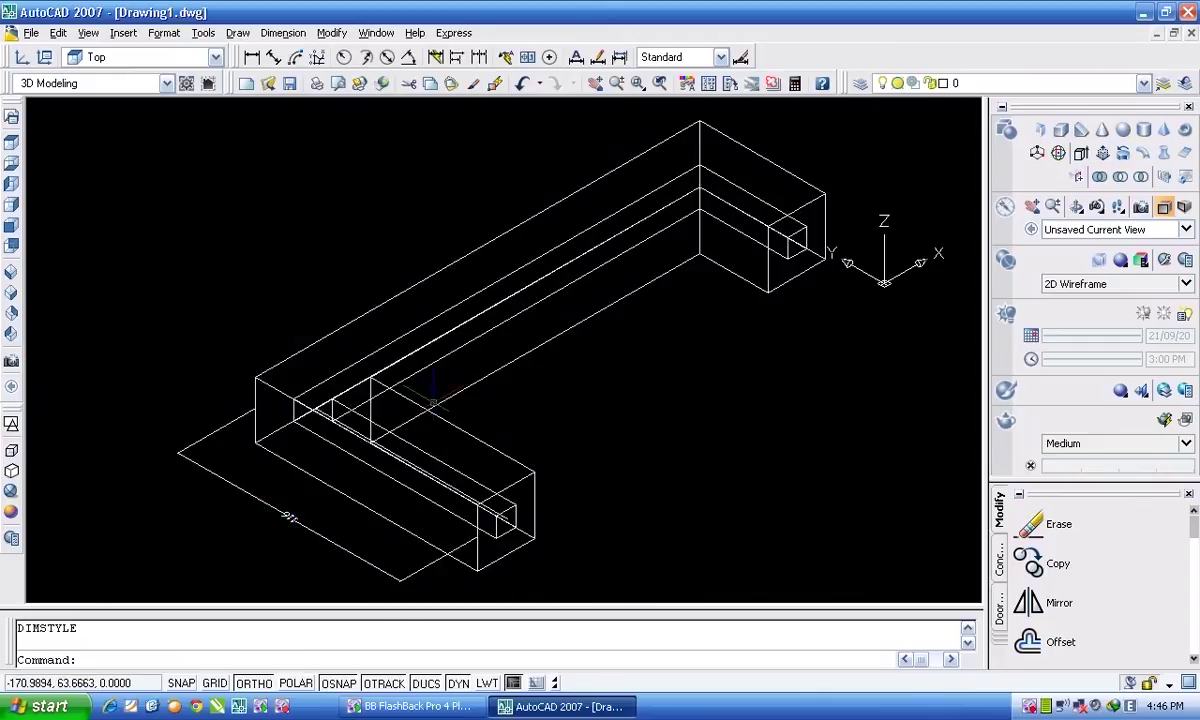
{"action": "type", "text": "d"}
{"action": "key", "text": "Return"}
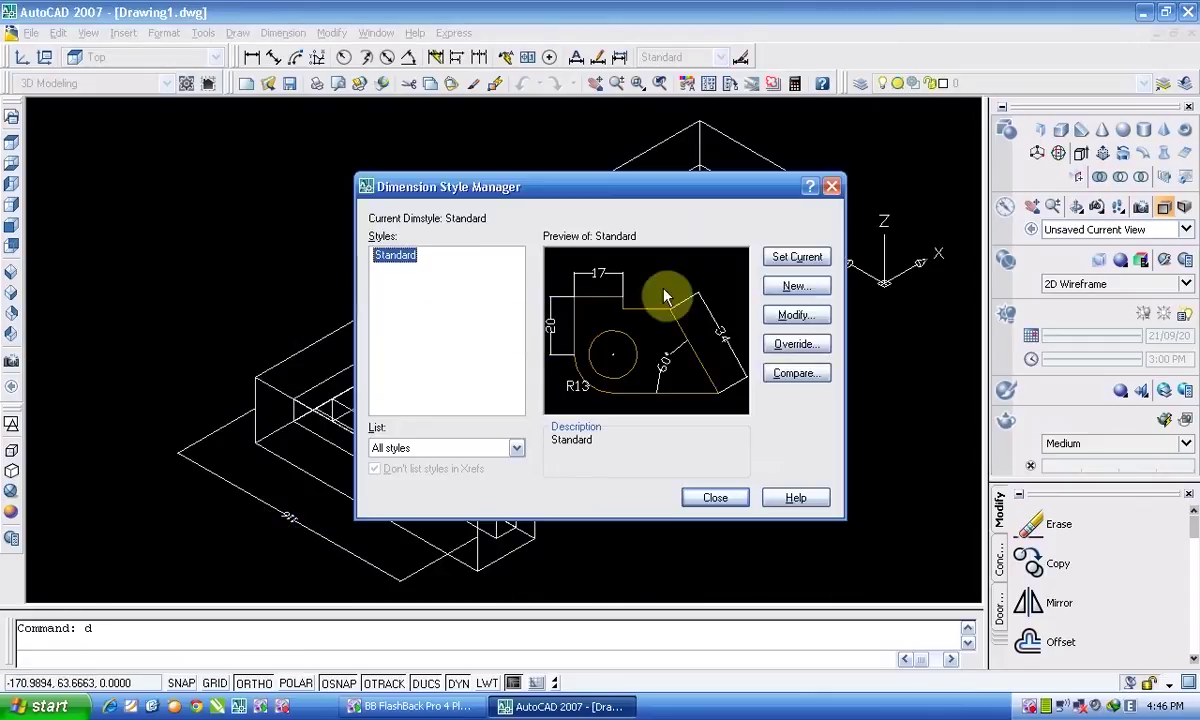
{"action": "left_click", "coordinate": [796, 314]}
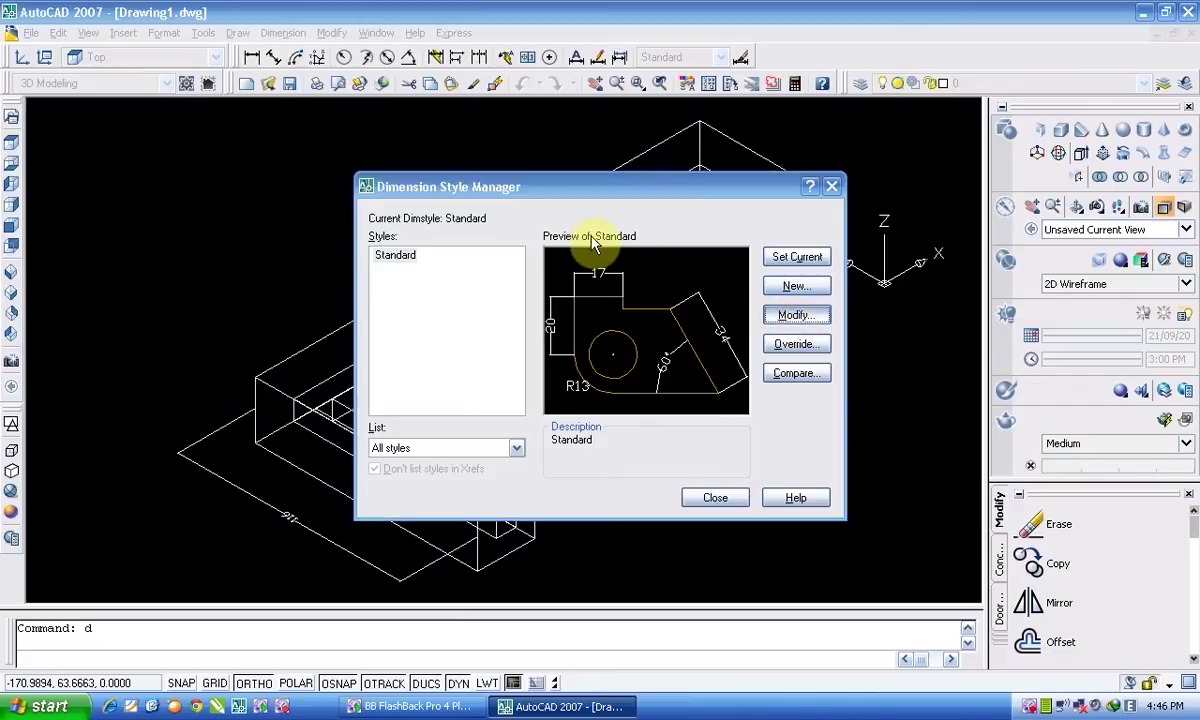
{"action": "left_click", "coordinate": [782, 316]}
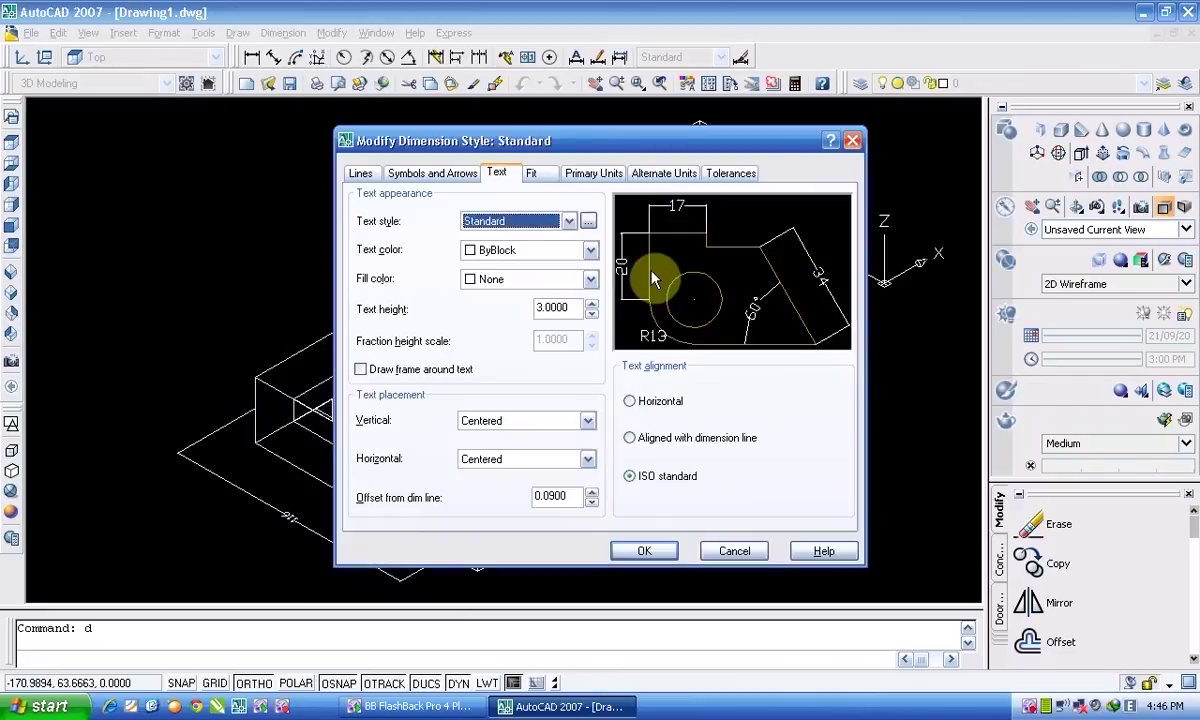
{"action": "left_click", "coordinate": [565, 307]}
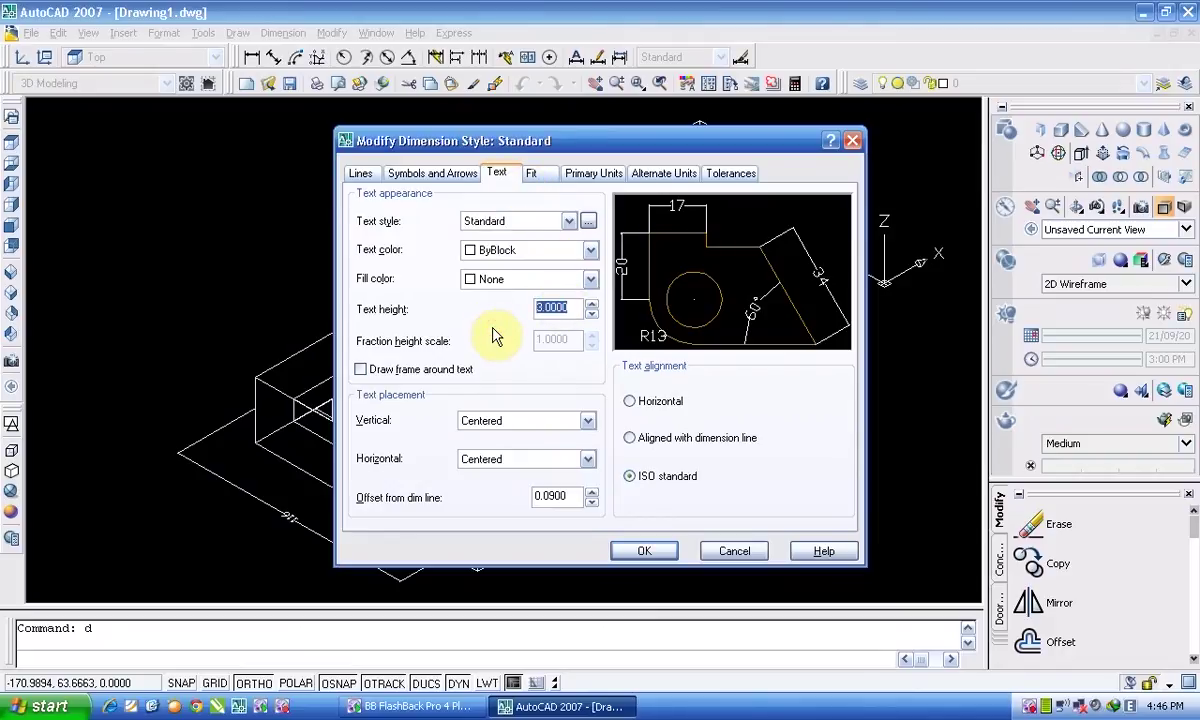
{"action": "type", "text": "5"}
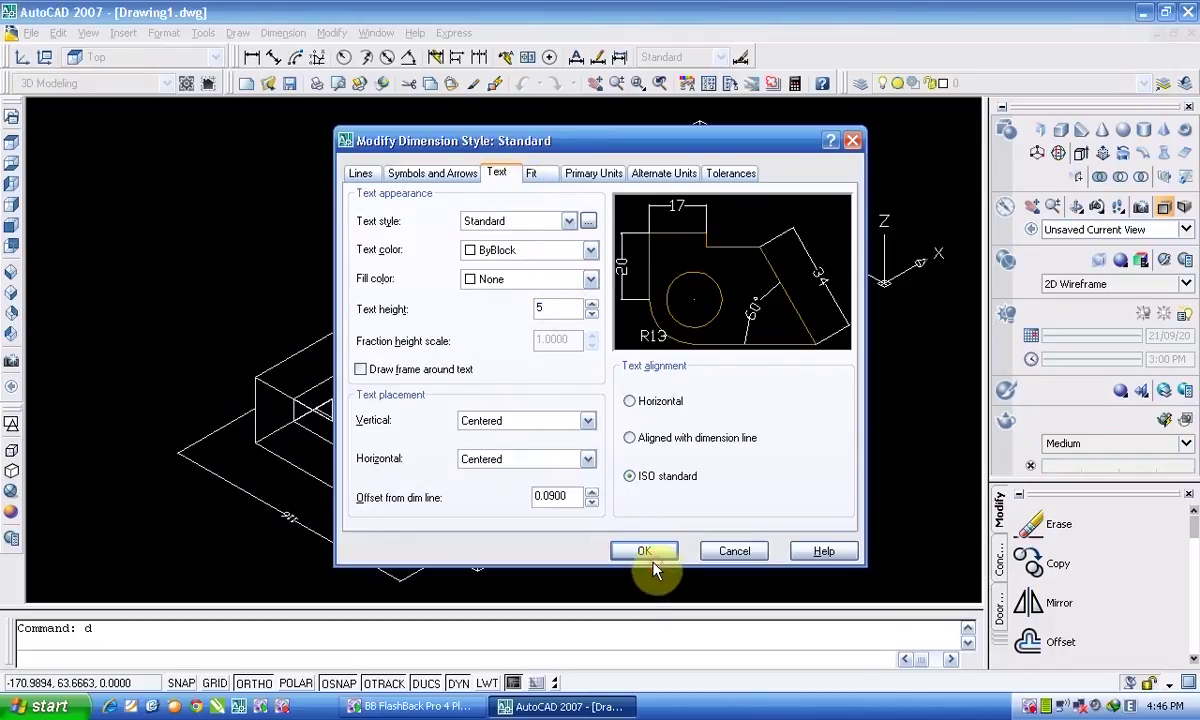
{"action": "left_click", "coordinate": [646, 555]}
{"action": "left_click", "coordinate": [706, 497]}
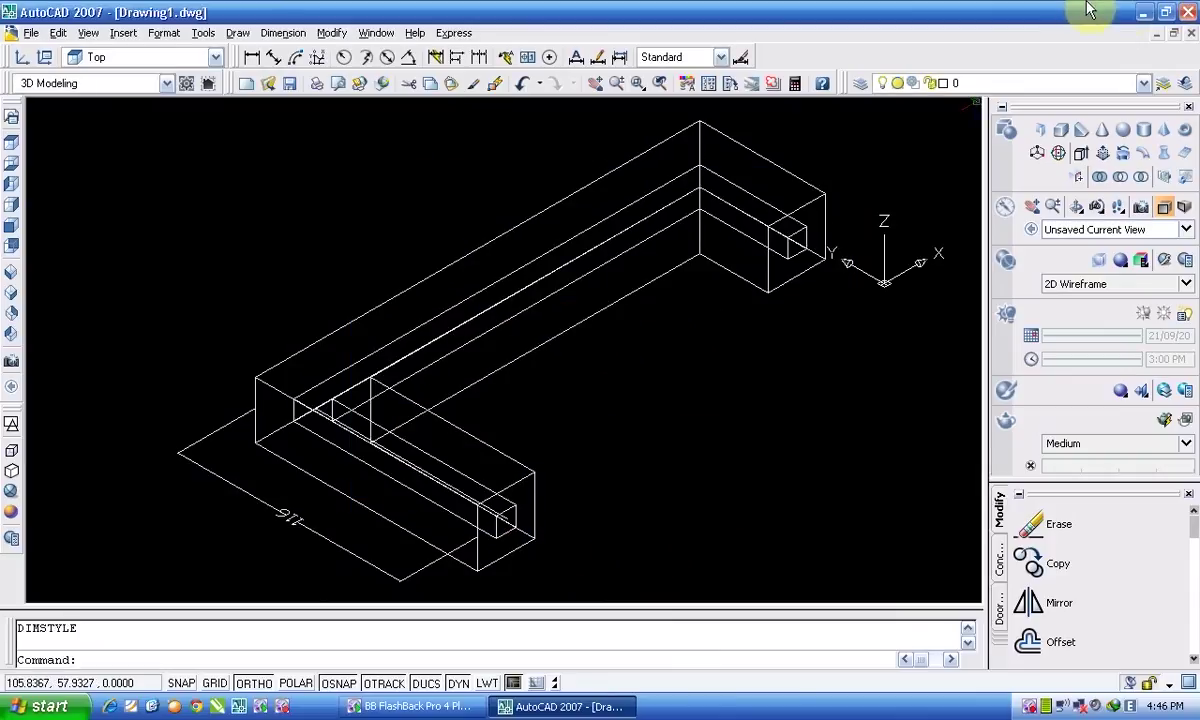
{"action": "left_click", "coordinate": [664, 606]}
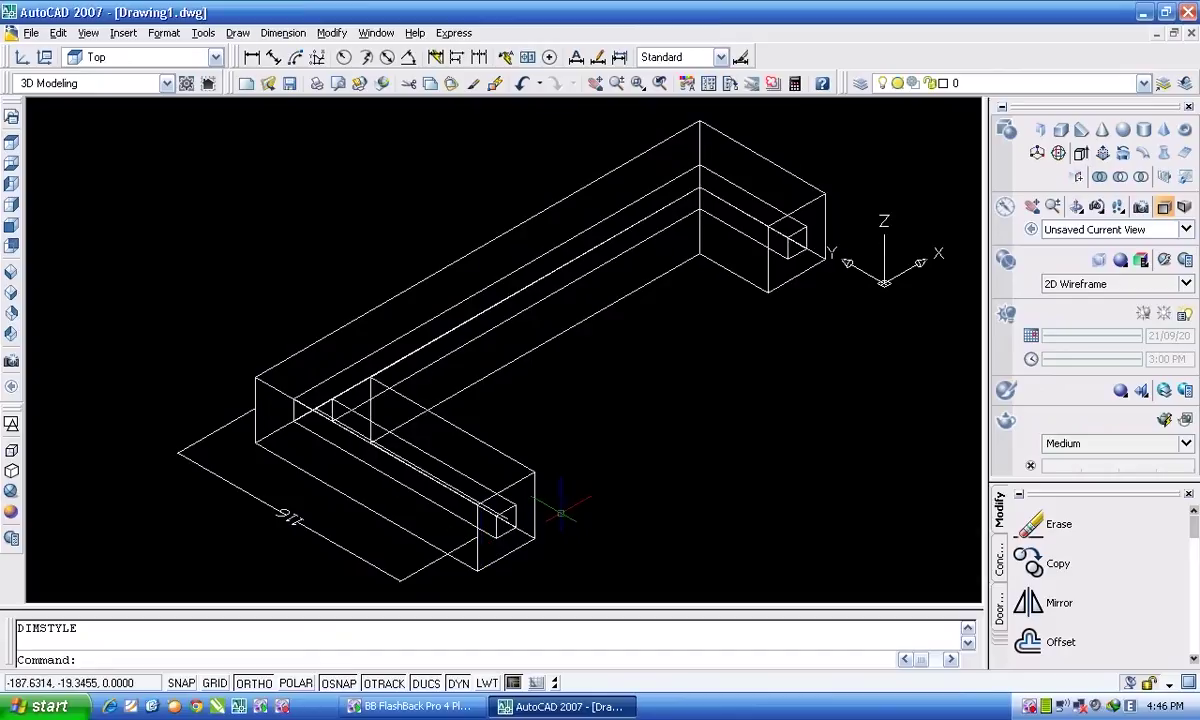
Step: Add a 30 aligned dimension across the width of the near leg's end
{"action": "left_click", "coordinate": [272, 58]}
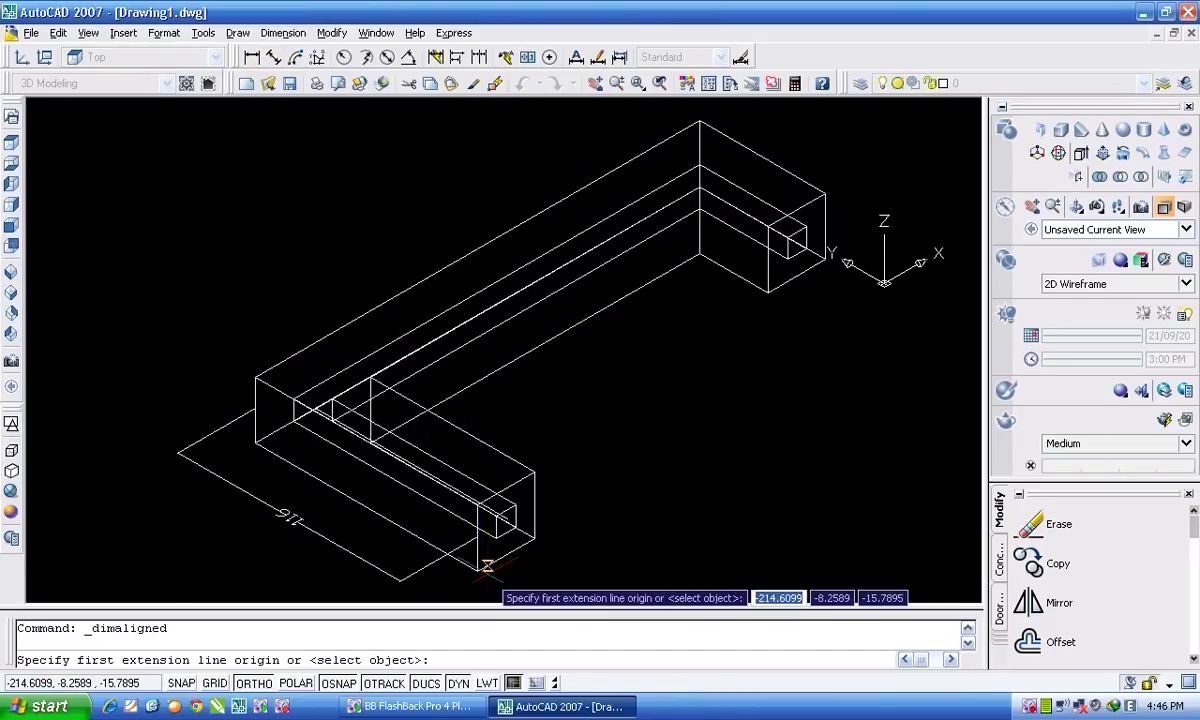
{"action": "left_click", "coordinate": [477, 572]}
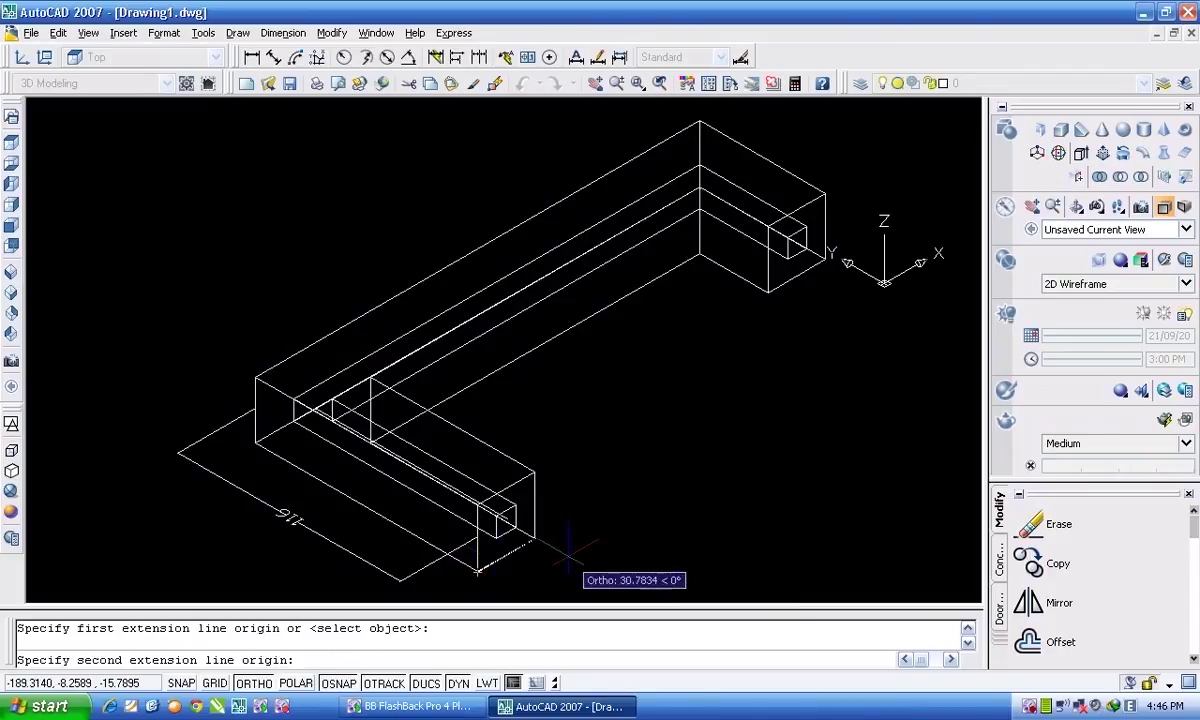
{"action": "left_click", "coordinate": [534, 538]}
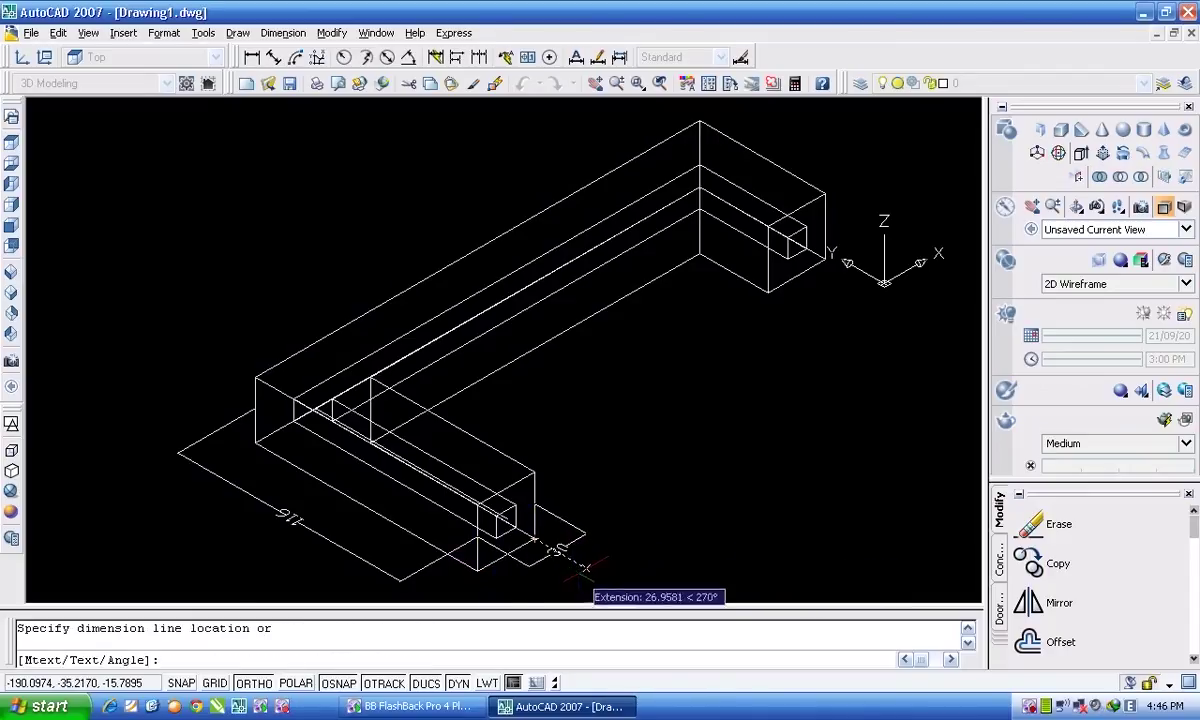
{"action": "left_click", "coordinate": [575, 551]}
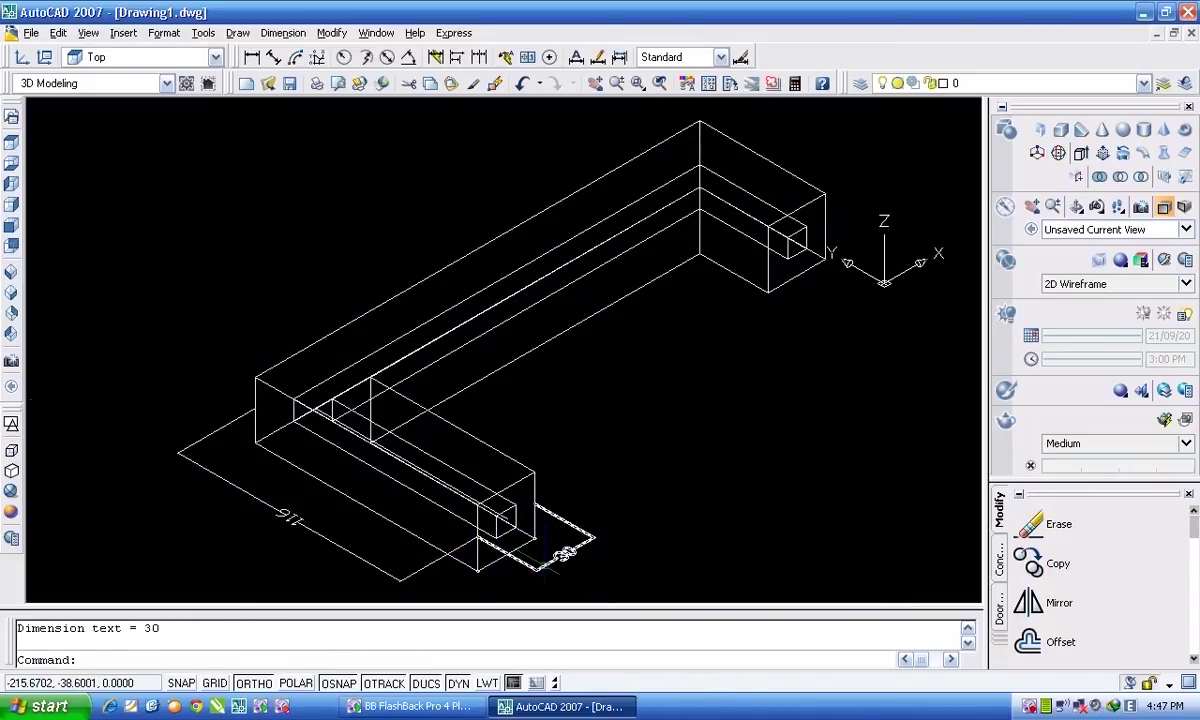
{"action": "scroll", "coordinate": [540, 565], "scroll_direction": "up", "scroll_amount": 5}
{"action": "scroll", "coordinate": [510, 500], "scroll_direction": "down", "scroll_amount": 2}
{"action": "scroll", "coordinate": [515, 482], "scroll_direction": "down", "scroll_amount": 2}
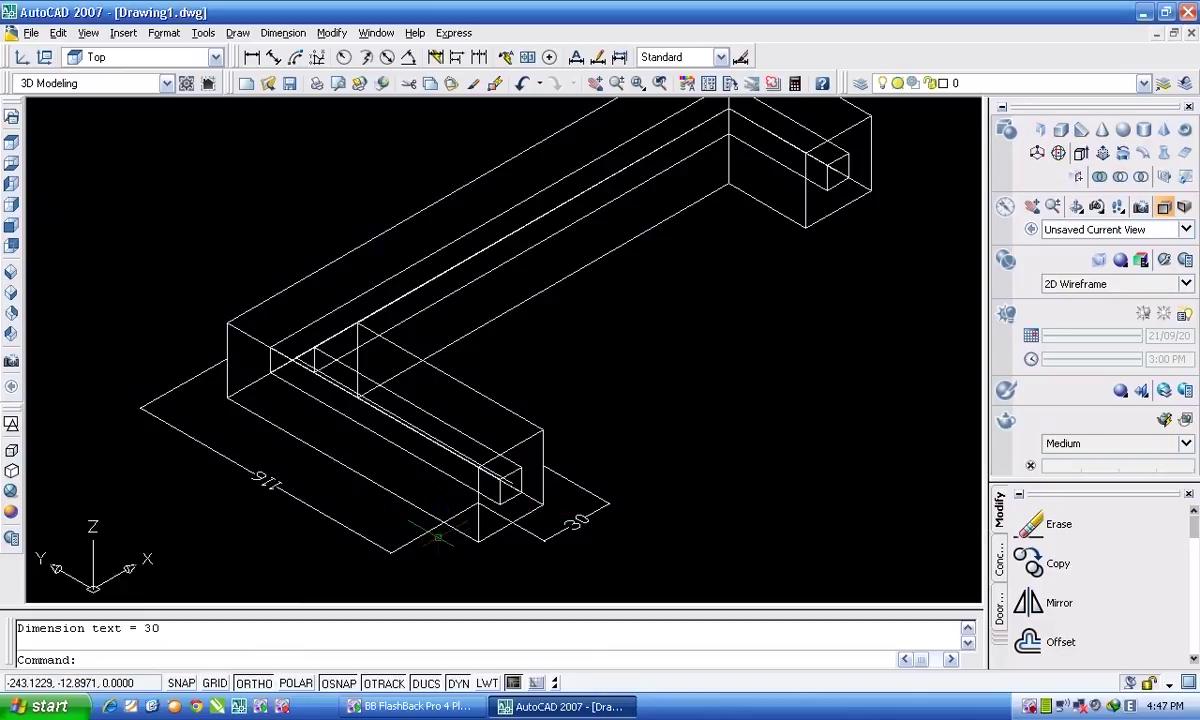
{"action": "scroll", "coordinate": [457, 548], "scroll_direction": "up", "scroll_amount": 2}
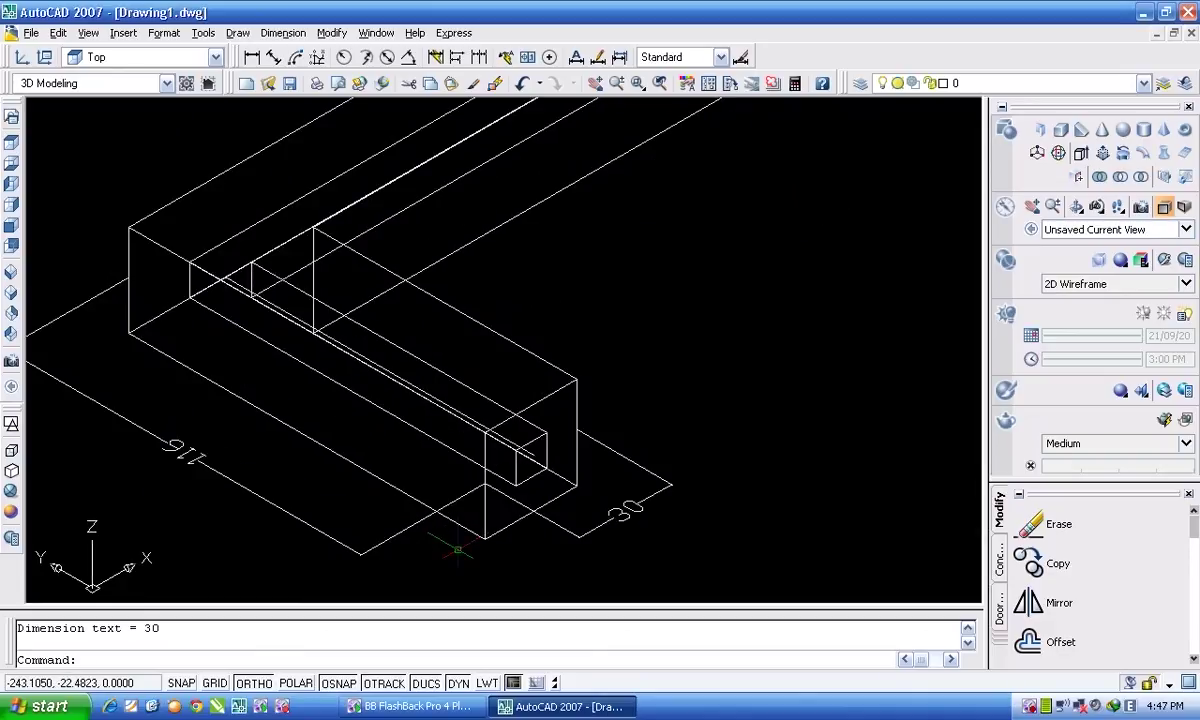
{"action": "scroll", "coordinate": [457, 548], "scroll_direction": "up", "scroll_amount": 2}
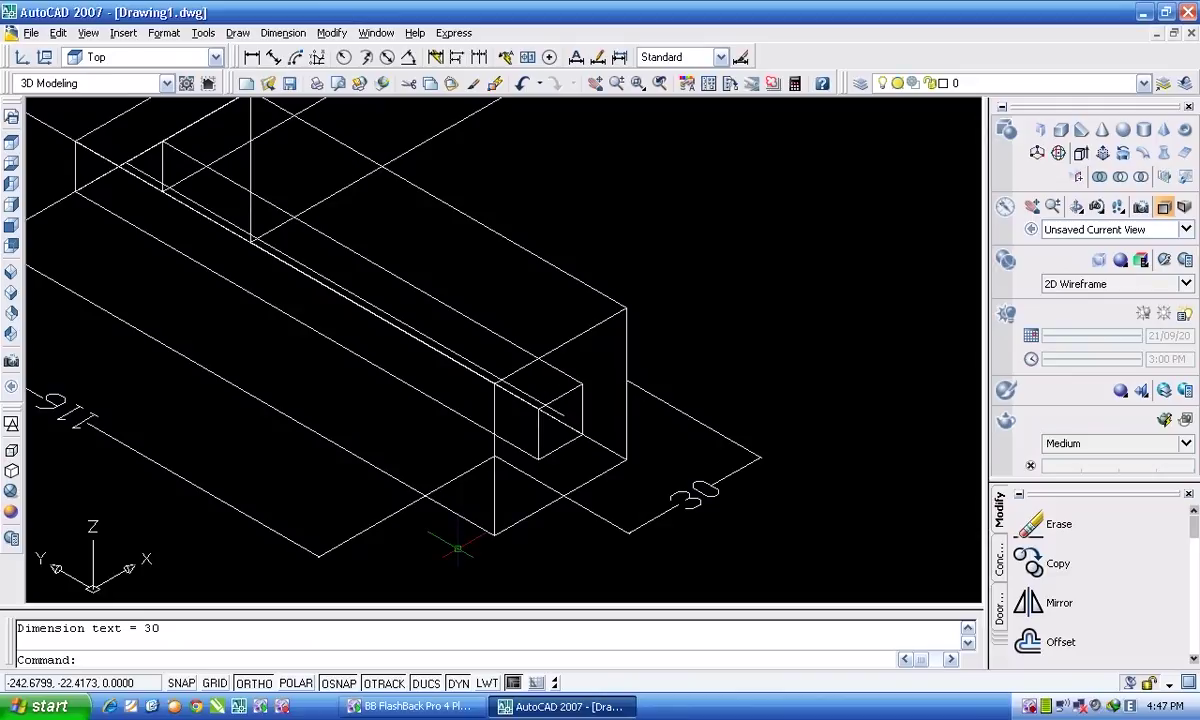
{"action": "scroll", "coordinate": [457, 548], "scroll_direction": "down", "scroll_amount": 2}
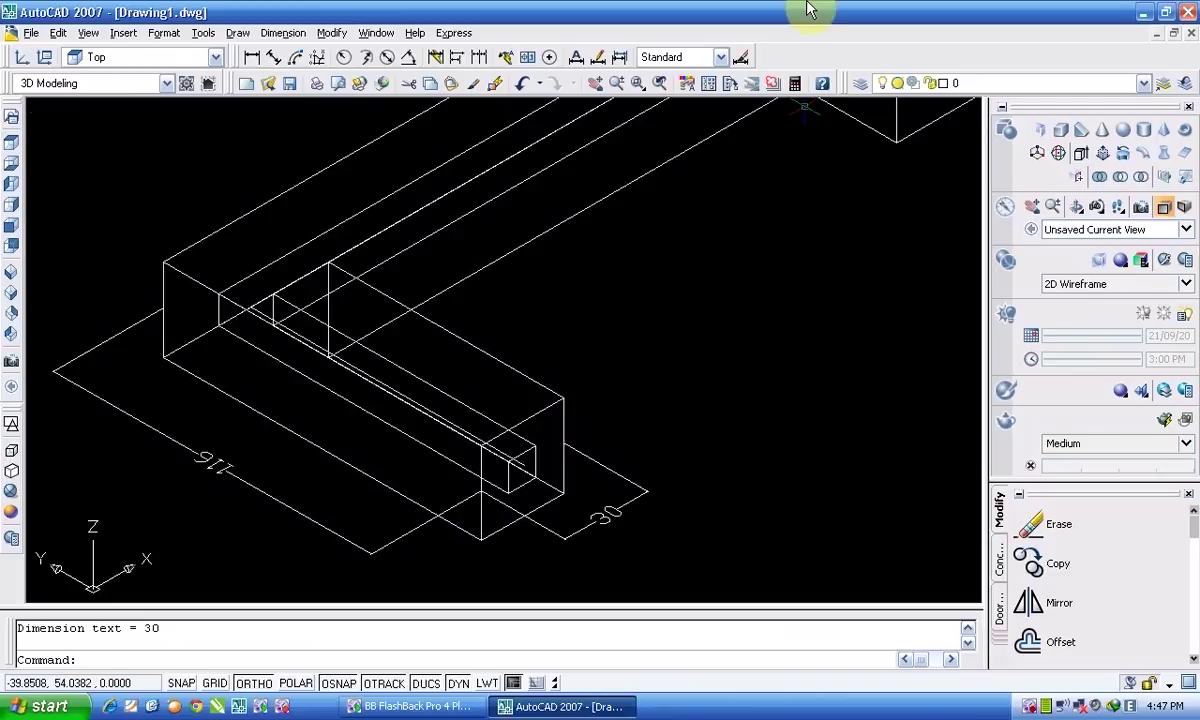
{"action": "left_click", "coordinate": [480, 464]}
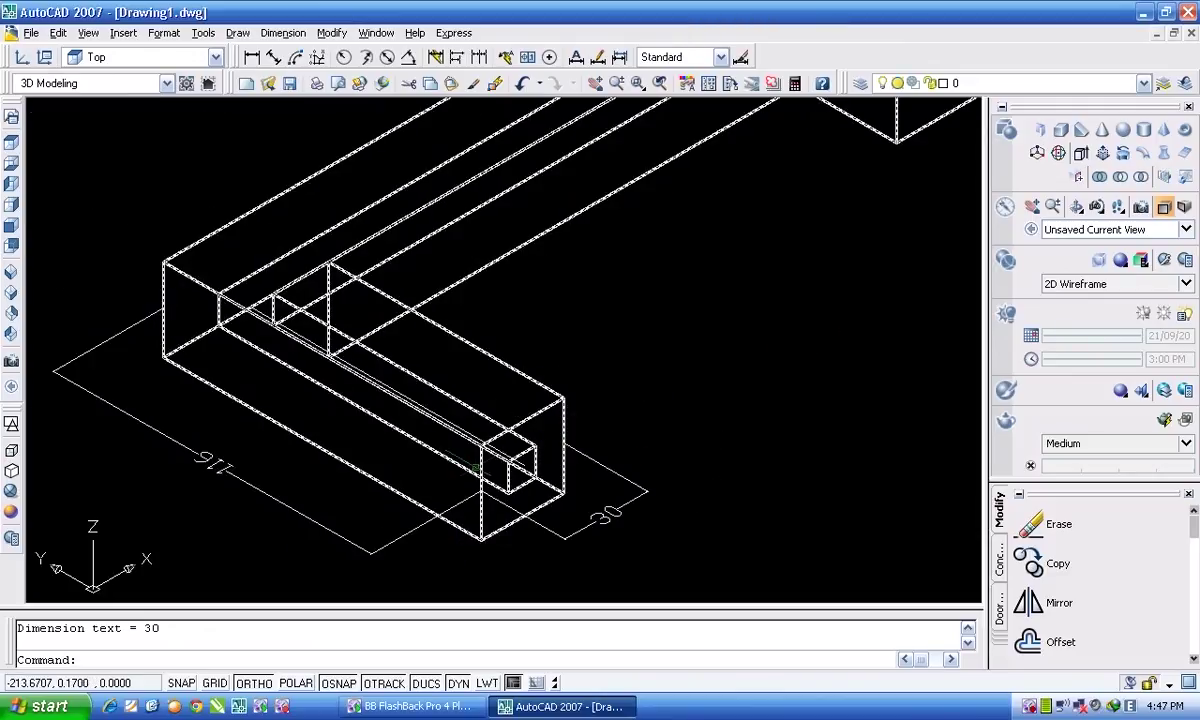
{"action": "left_click", "coordinate": [250, 66]}
{"action": "left_click", "coordinate": [481, 541]}
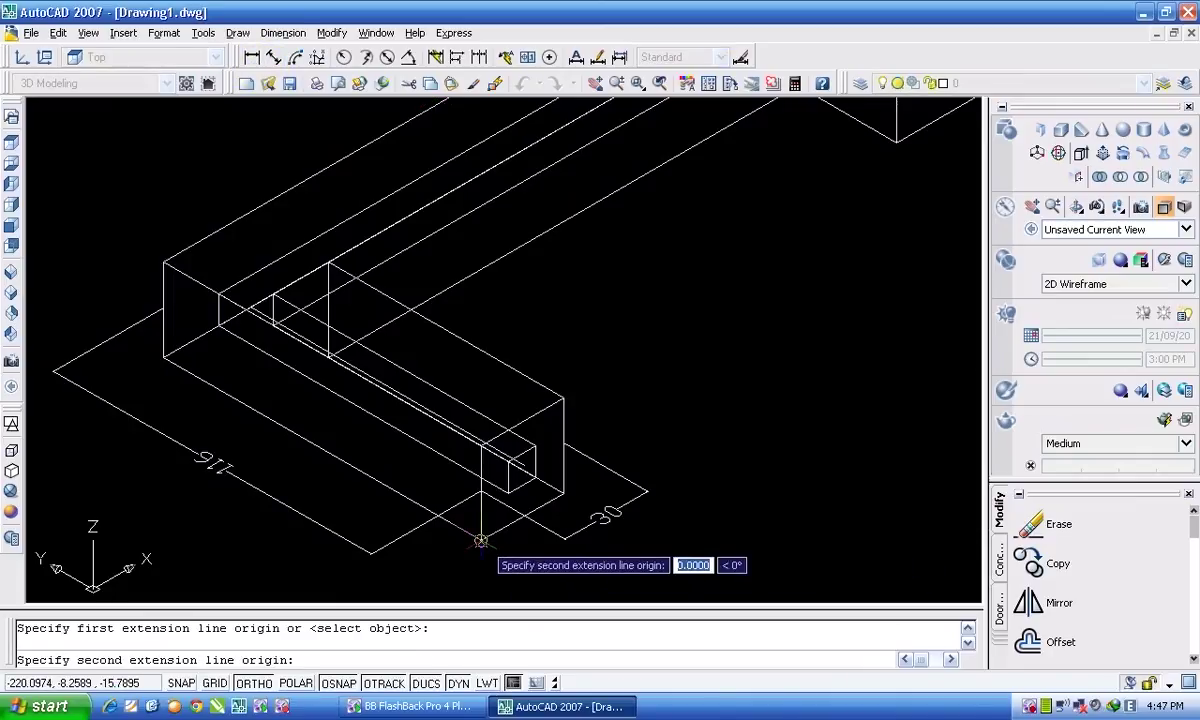
{"action": "left_click", "coordinate": [481, 444]}
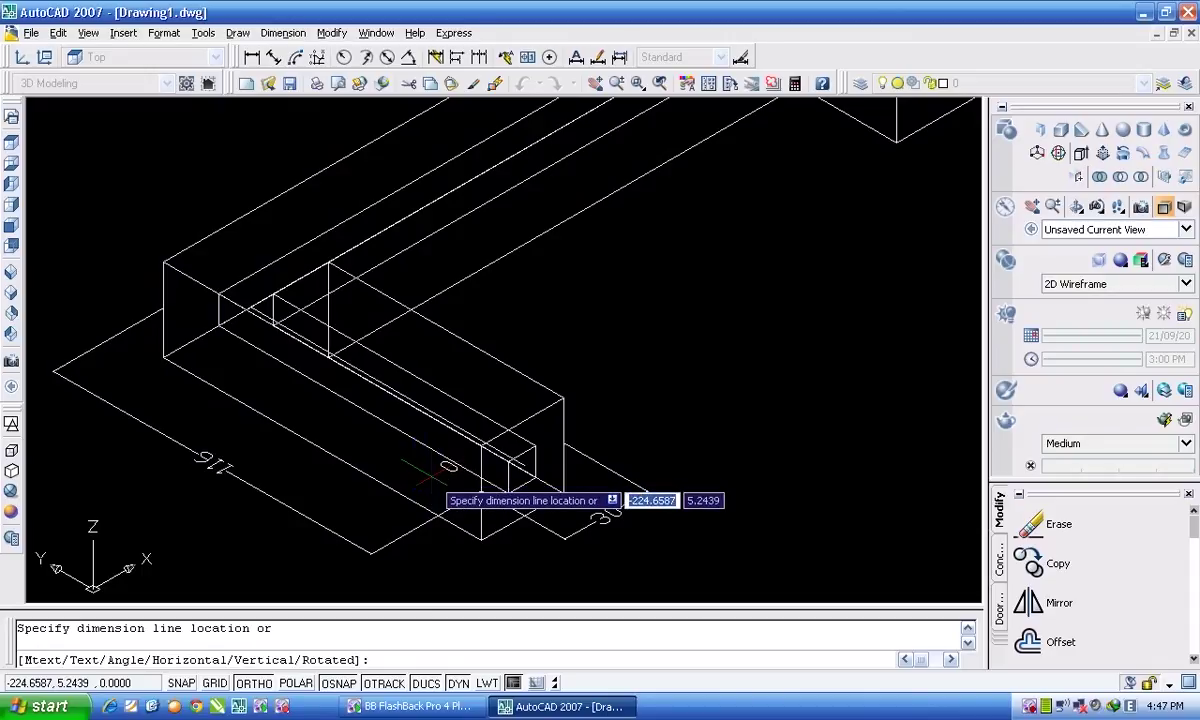
{"action": "key", "text": "Escape"}
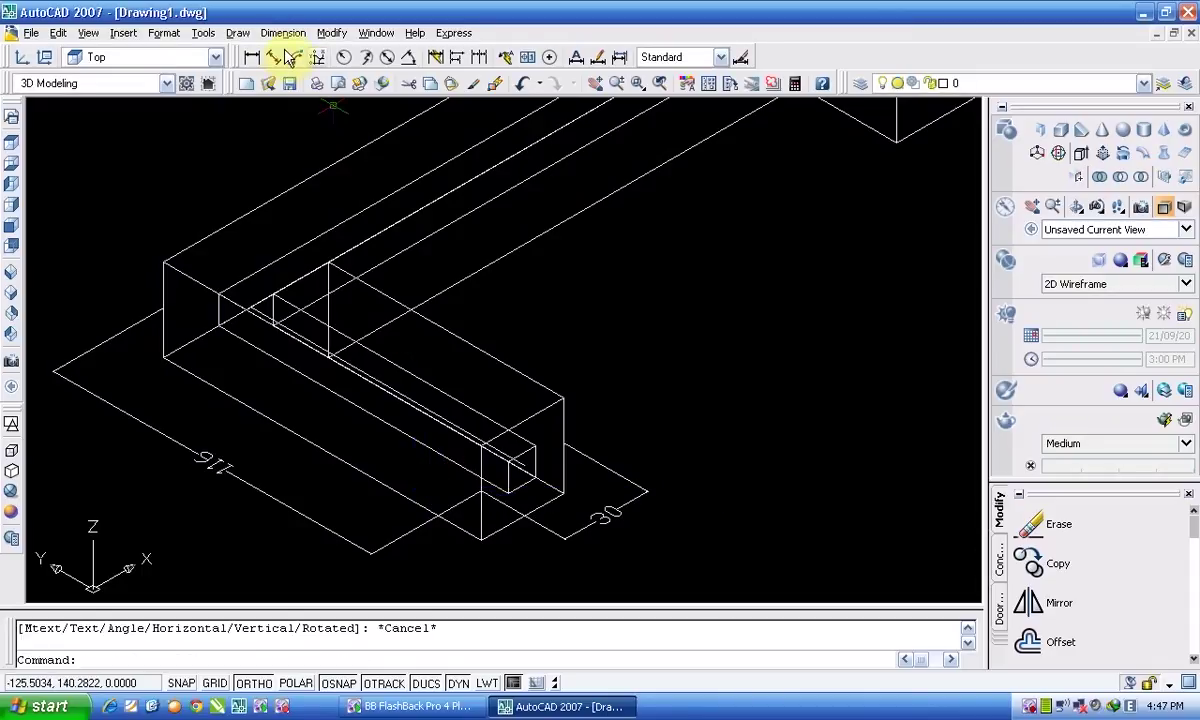
{"action": "left_click", "coordinate": [273, 57]}
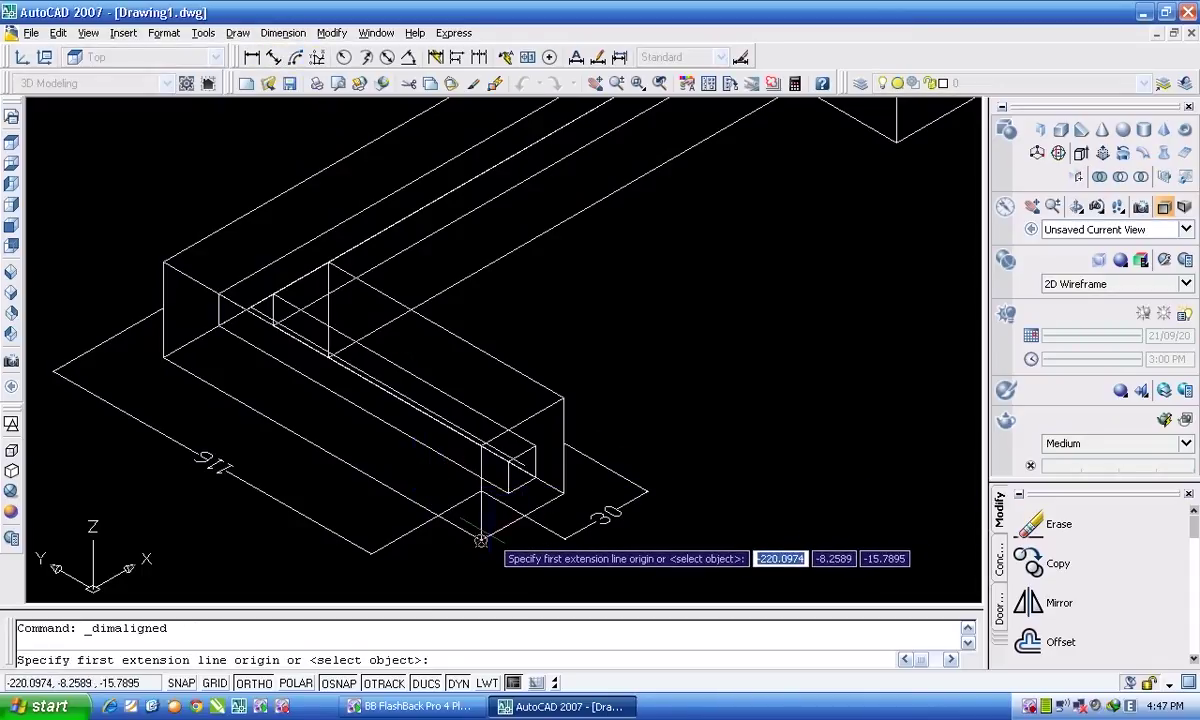
{"action": "scroll", "coordinate": [482, 538], "scroll_direction": "down", "scroll_amount": 4}
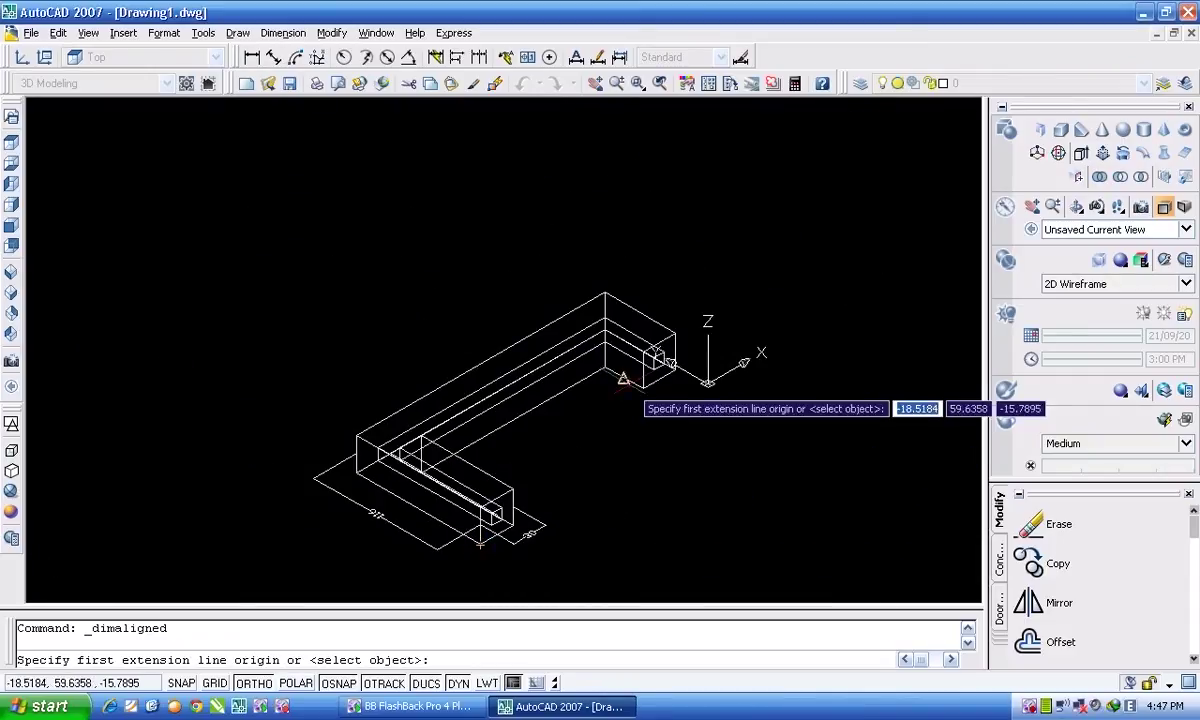
{"action": "scroll", "coordinate": [672, 374], "scroll_direction": "up", "scroll_amount": 2}
{"action": "scroll", "coordinate": [672, 374], "scroll_direction": "up", "scroll_amount": 3}
{"action": "scroll", "coordinate": [672, 372], "scroll_direction": "up", "scroll_amount": 3}
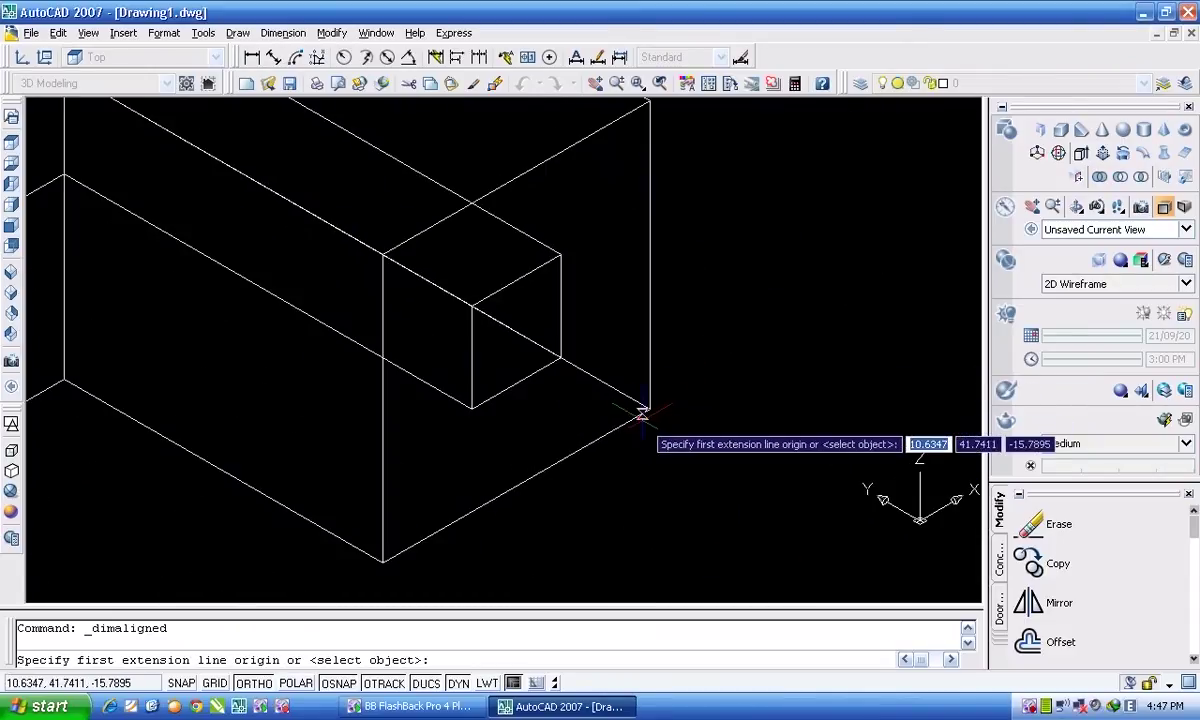
{"action": "scroll", "coordinate": [648, 411], "scroll_direction": "down", "scroll_amount": 2}
{"action": "left_click", "coordinate": [648, 411]}
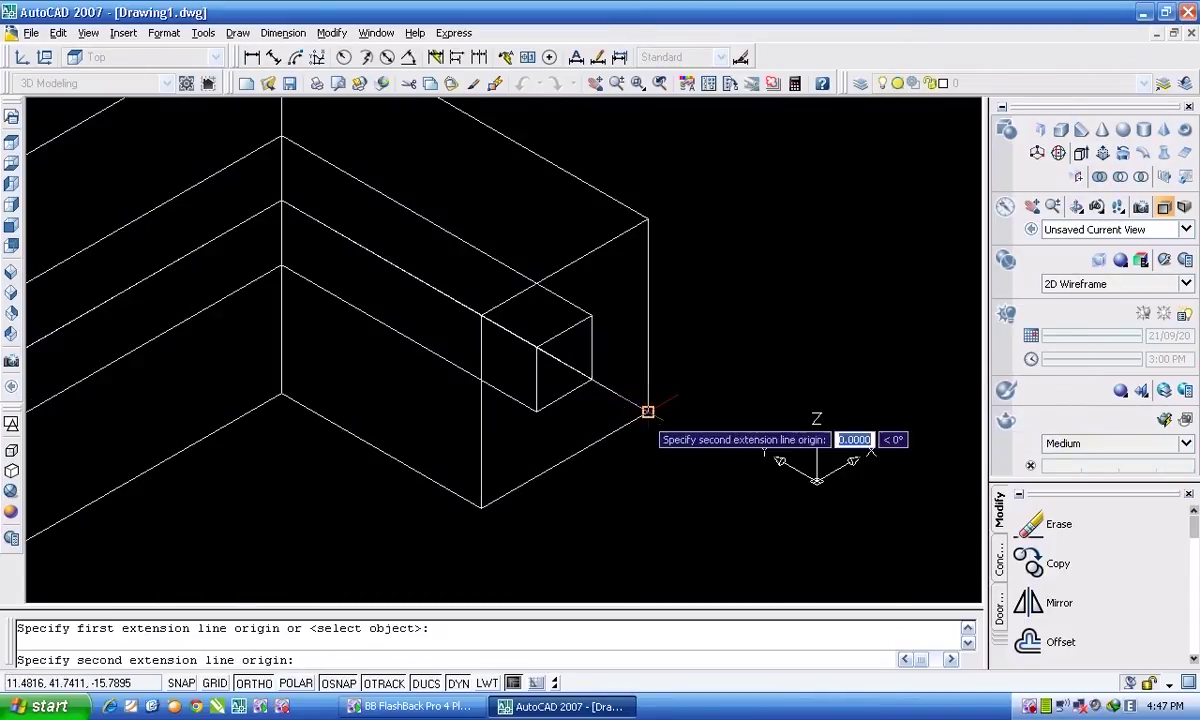
{"action": "left_click", "coordinate": [648, 218]}
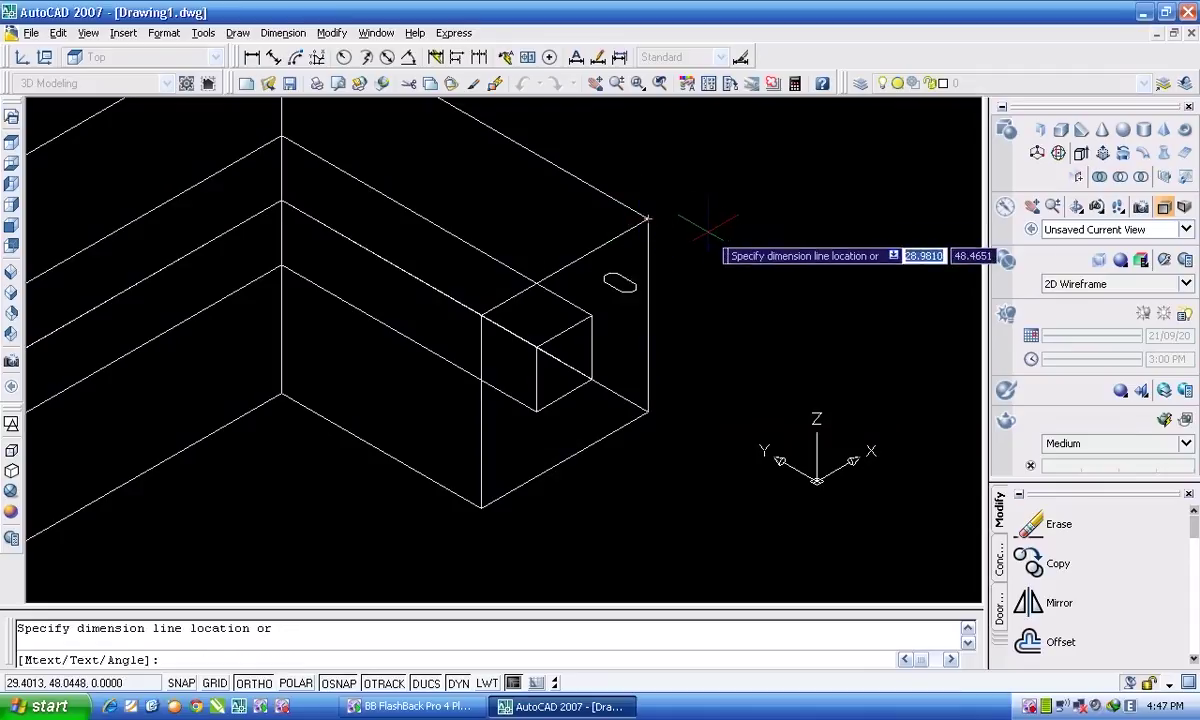
{"action": "left_click", "coordinate": [808, 245]}
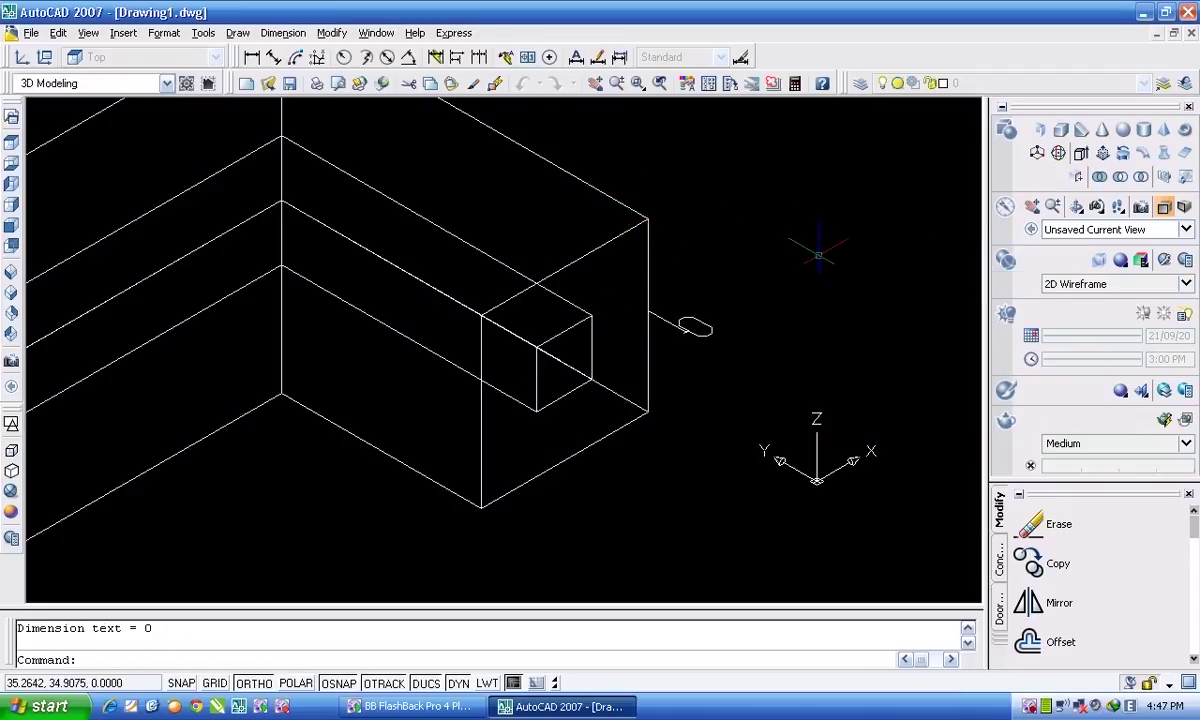
{"action": "left_click", "coordinate": [695, 330]}
{"action": "key", "text": "Delete"}
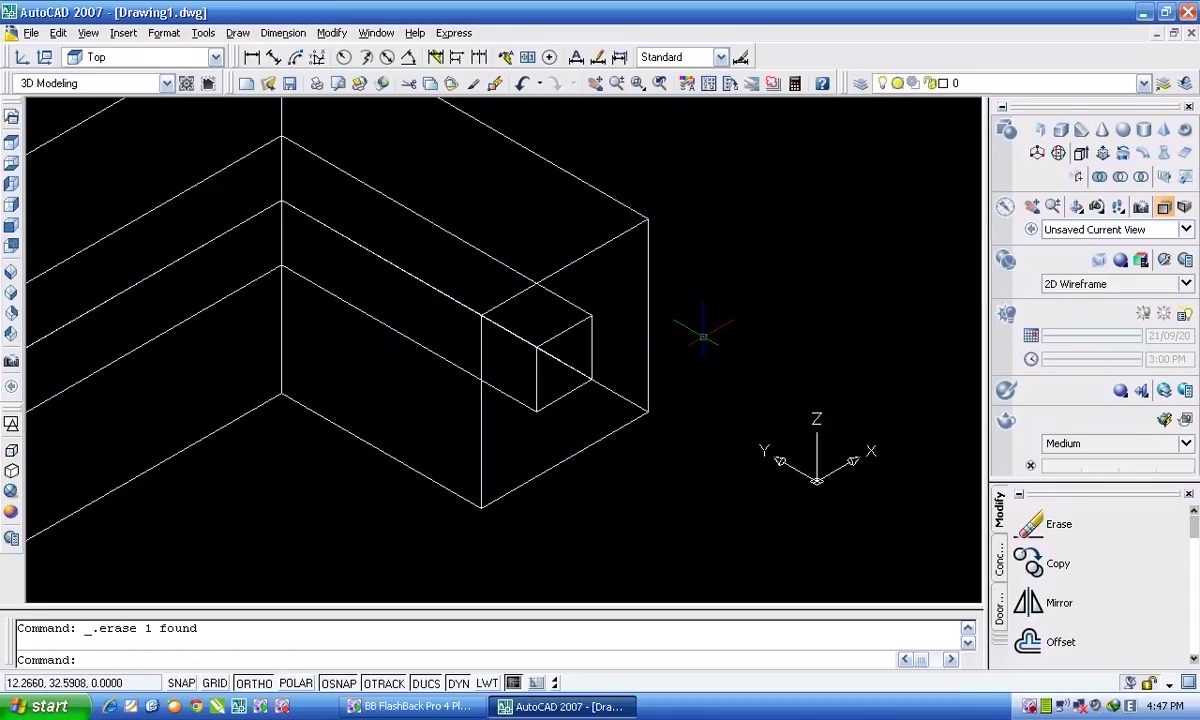
{"action": "scroll", "coordinate": [702, 335], "scroll_direction": "down", "scroll_amount": 2}
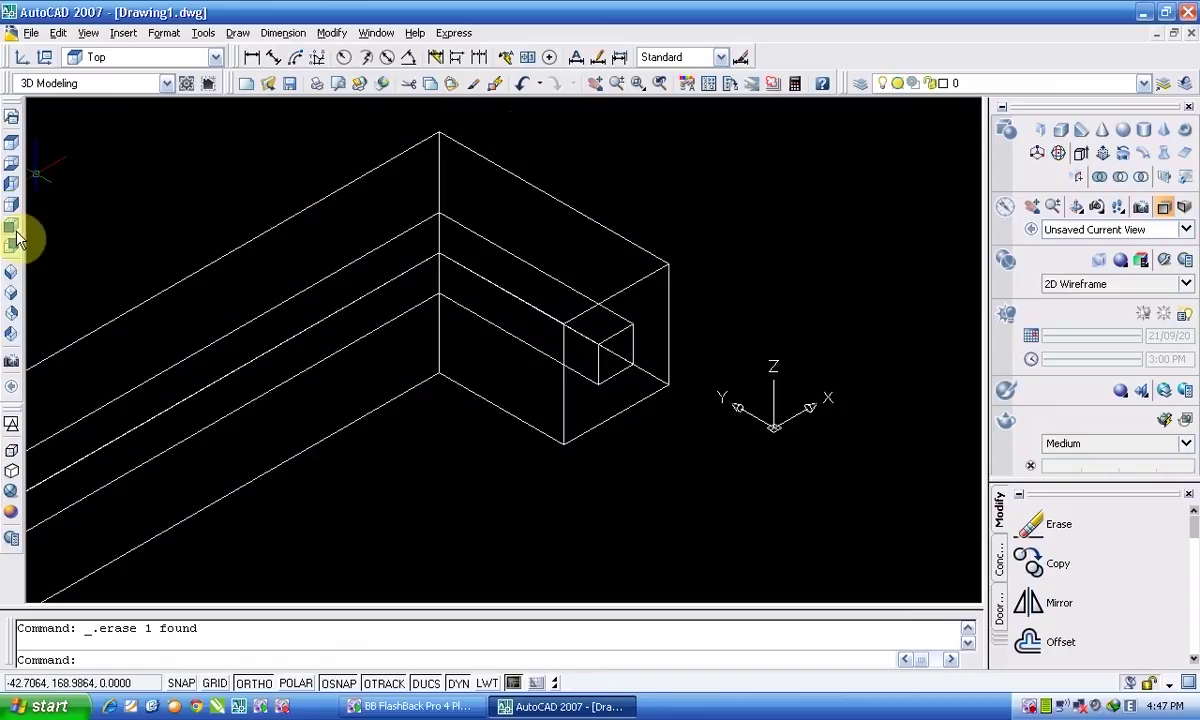
Step: Display the UCS toolbar and dock it on the top toolbar row
{"action": "scroll", "coordinate": [613, 237], "scroll_direction": "down", "scroll_amount": 3}
{"action": "scroll", "coordinate": [560, 225], "scroll_direction": "up", "scroll_amount": 3}
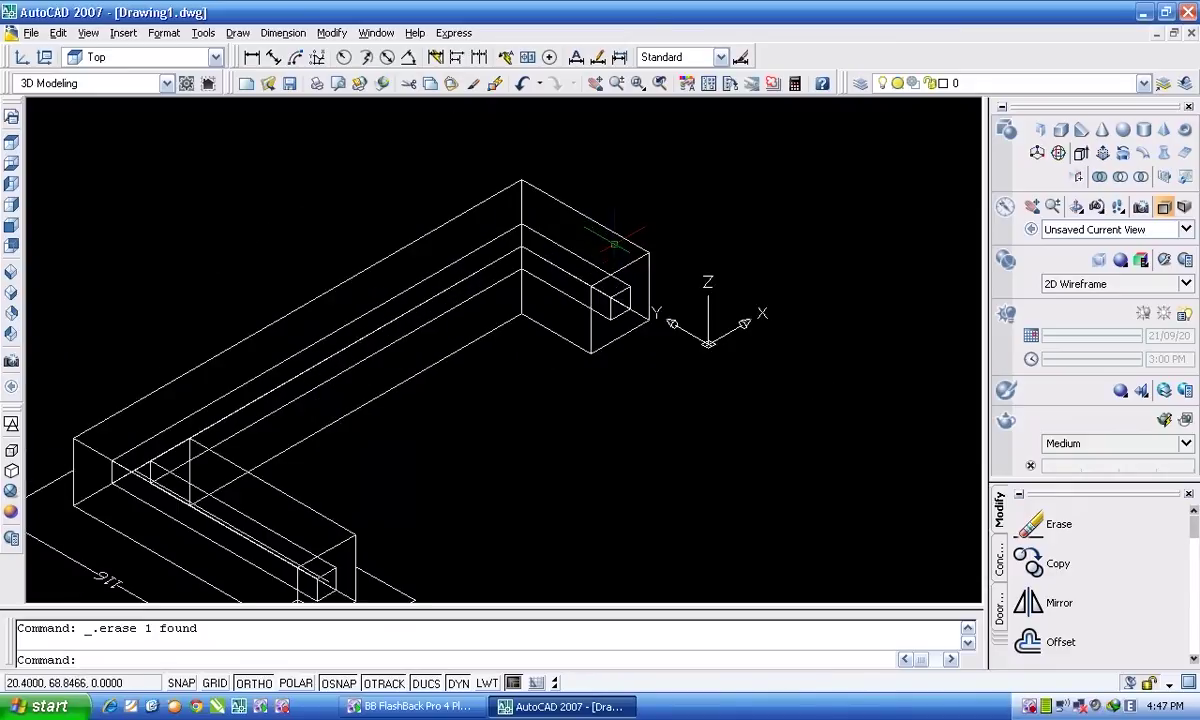
{"action": "right_click", "coordinate": [509, 58]}
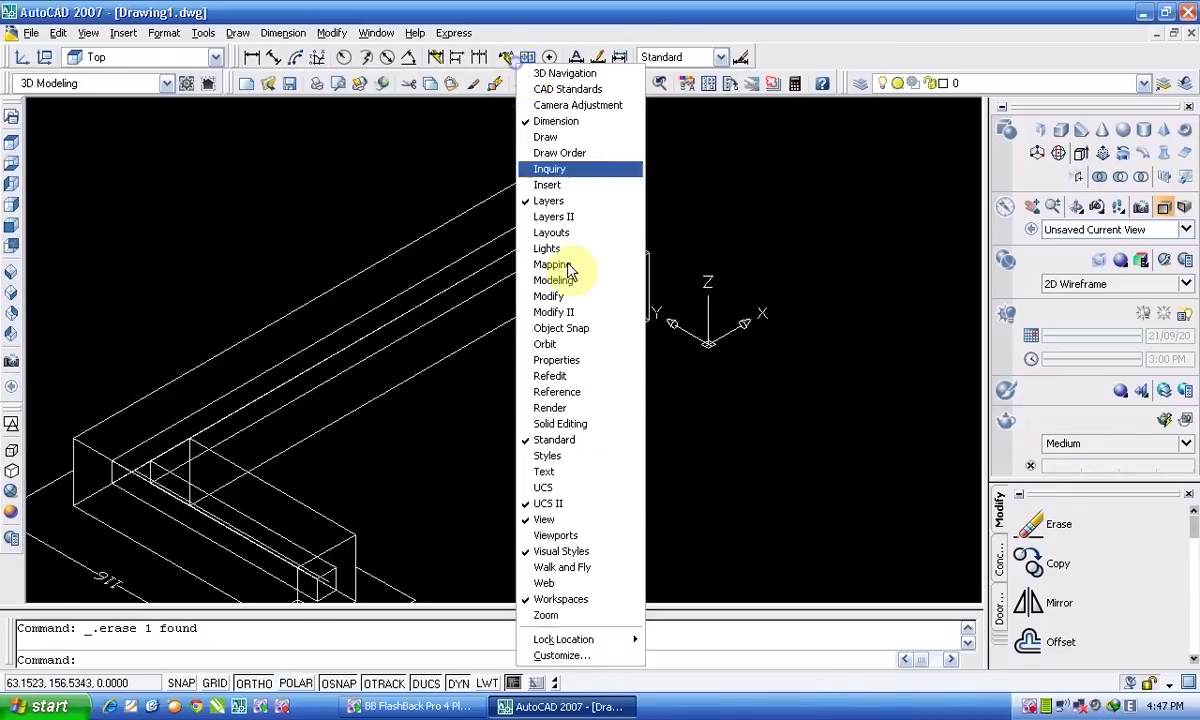
{"action": "left_click", "coordinate": [556, 488]}
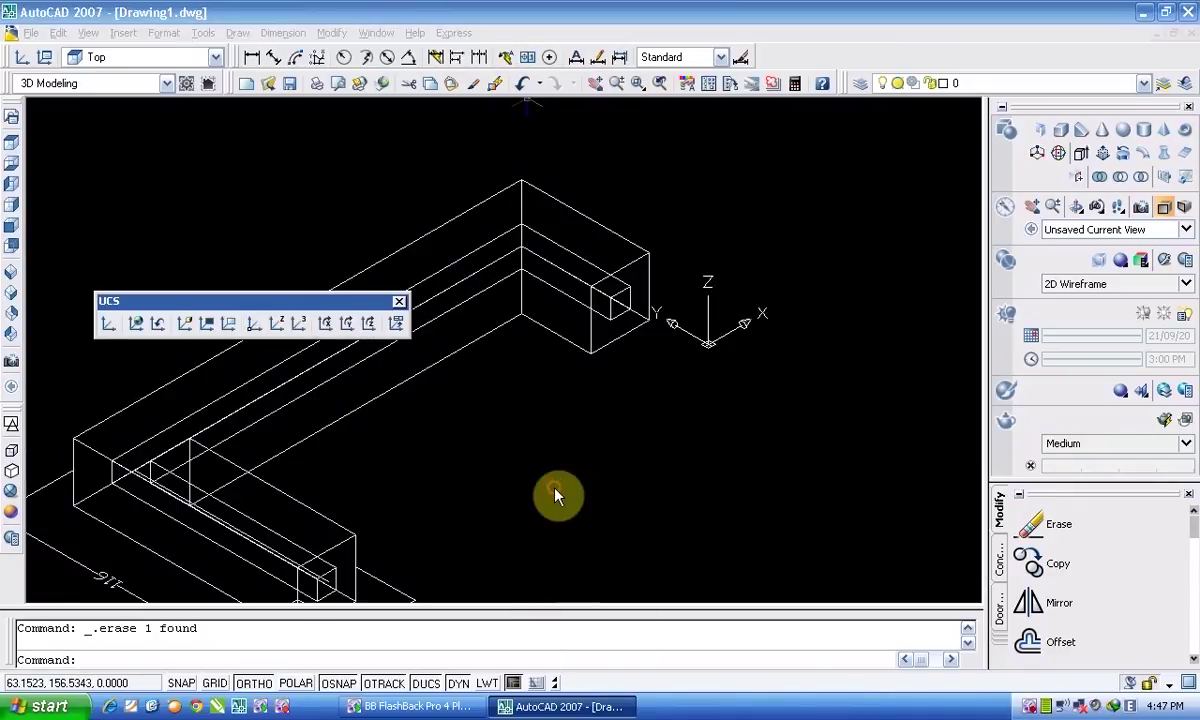
{"action": "left_click_drag", "start_coordinate": [300, 303], "coordinate": [805, 60]}
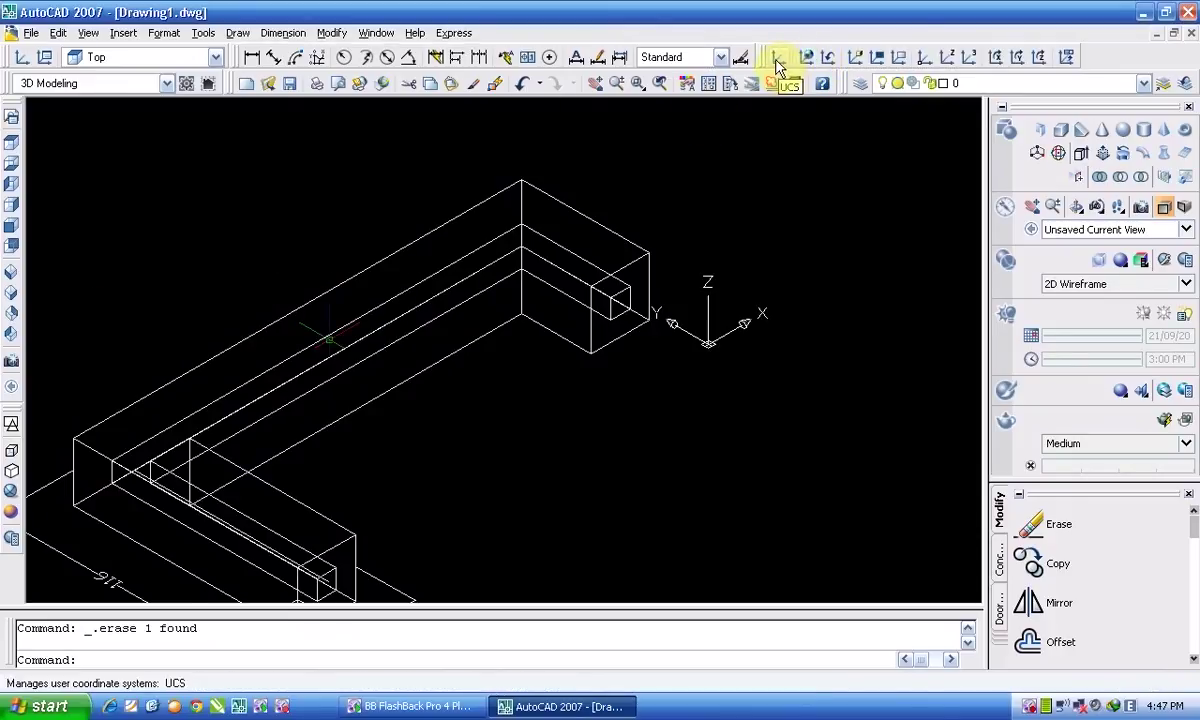
Step: Place the UCS origin at the lower corner of the tube's far end, aligned to that face
{"action": "left_click", "coordinate": [778, 63]}
{"action": "scroll", "coordinate": [625, 332], "scroll_direction": "up", "scroll_amount": 2}
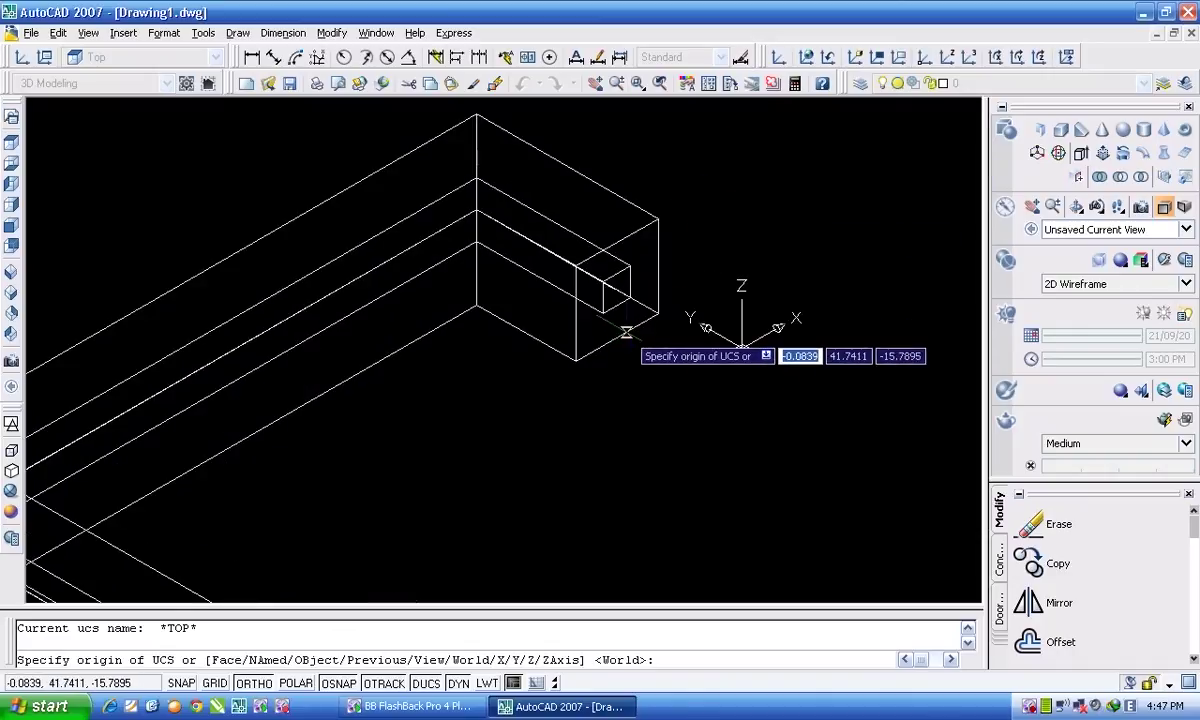
{"action": "left_click", "coordinate": [575, 361]}
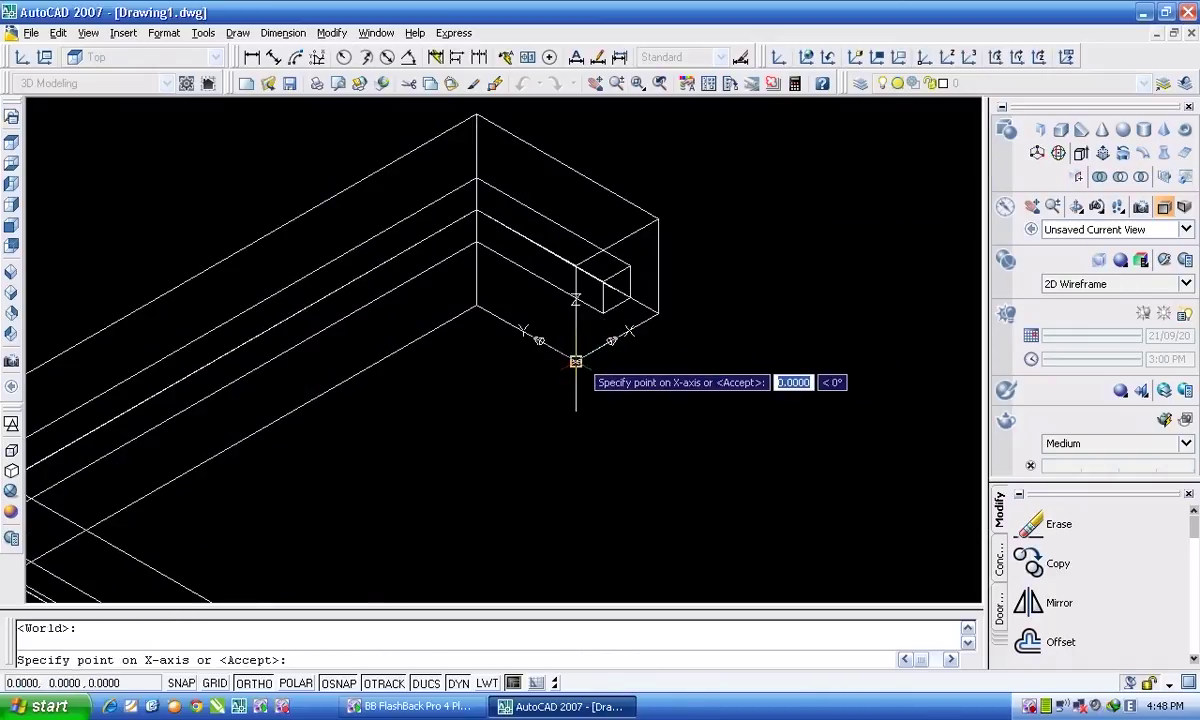
{"action": "left_click", "coordinate": [657, 314]}
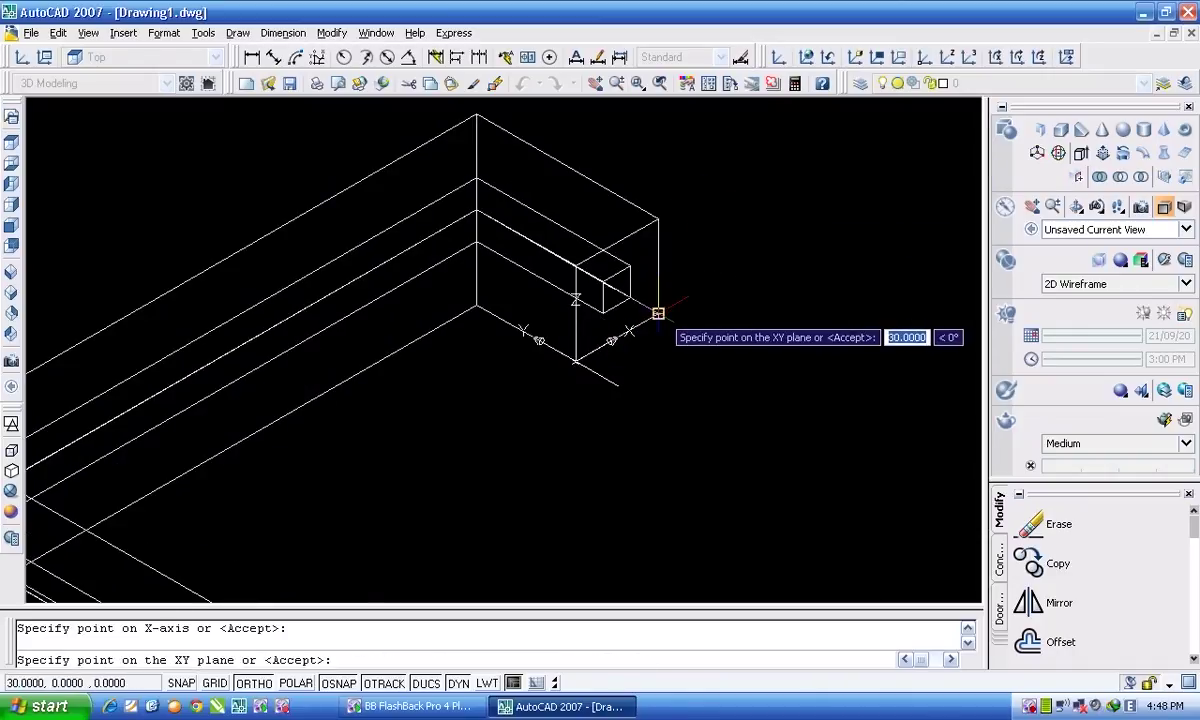
{"action": "left_click", "coordinate": [575, 266]}
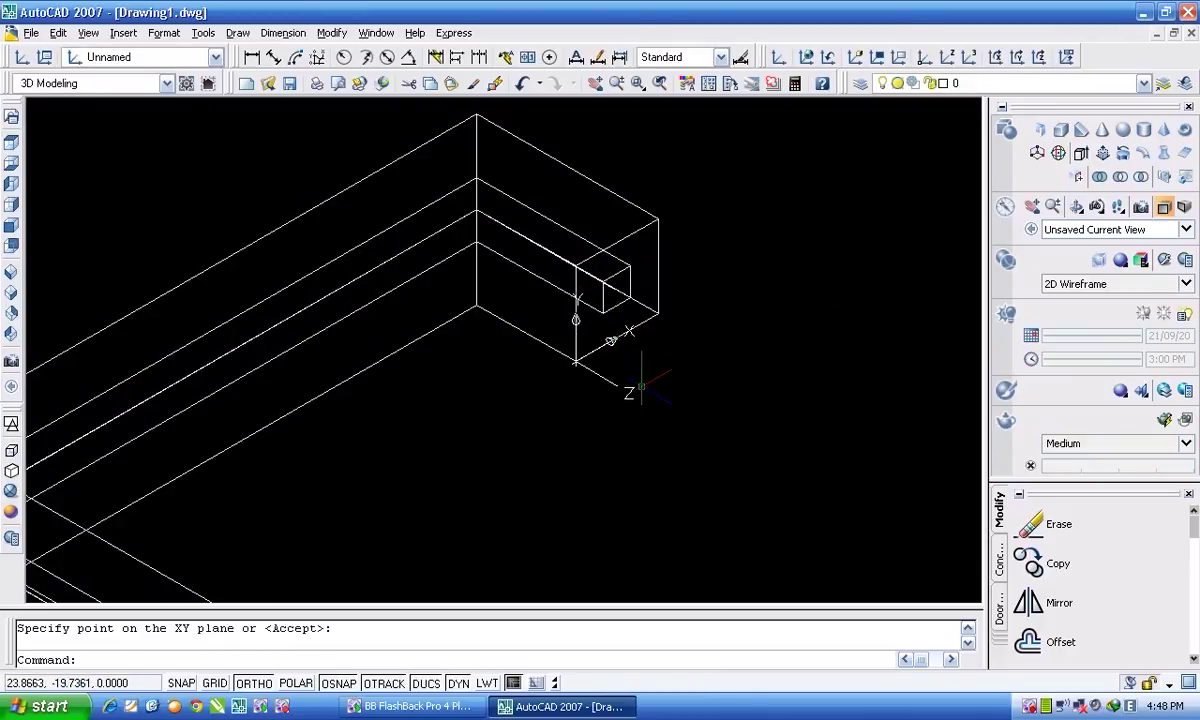
Step: Add a 30 aligned dimension along the vertical edge of the tube's far end
{"action": "left_click", "coordinate": [276, 58]}
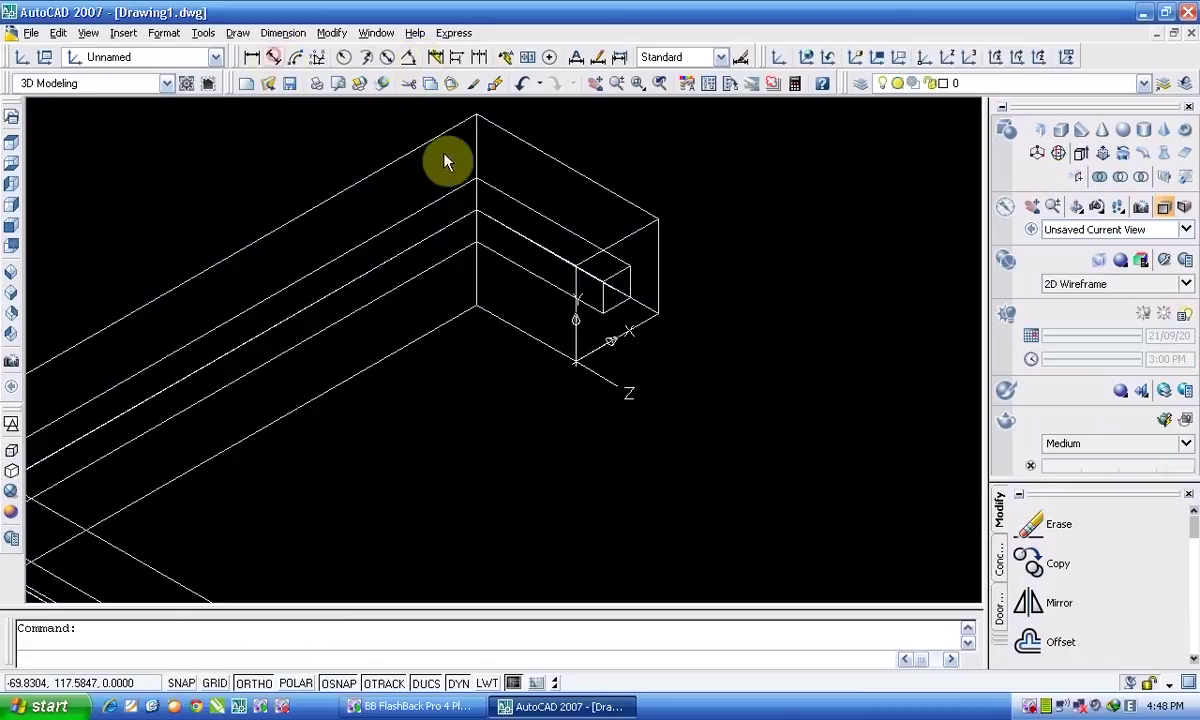
{"action": "left_click", "coordinate": [575, 266]}
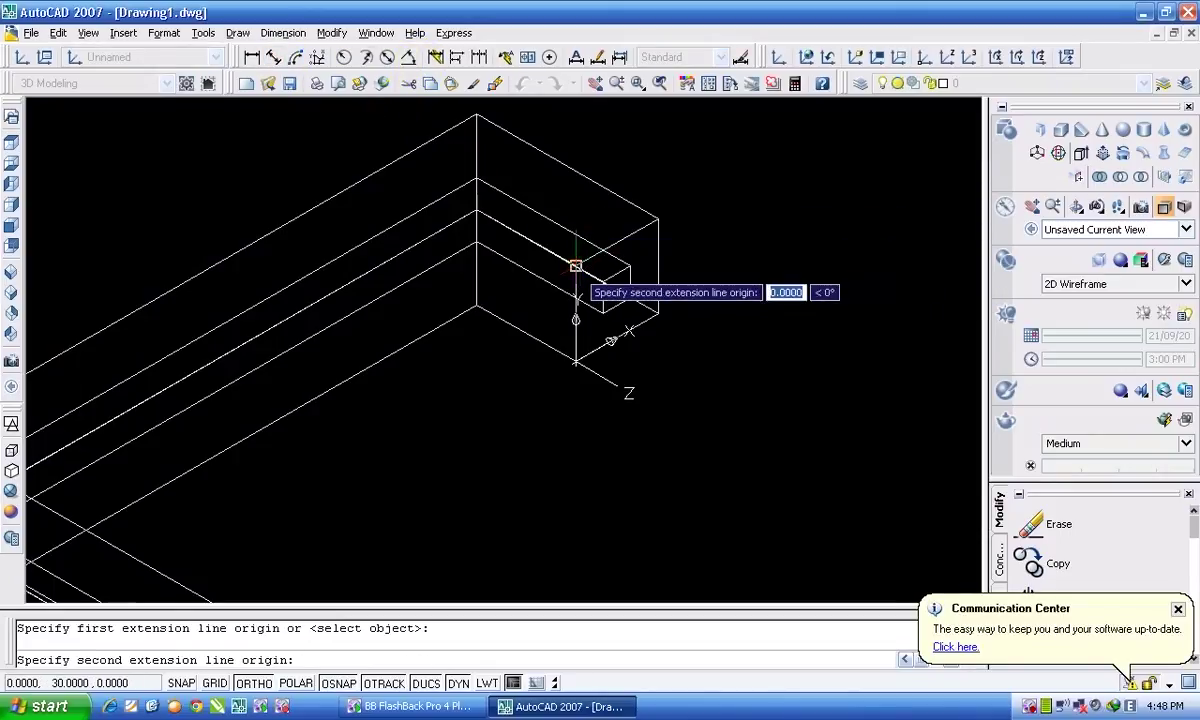
{"action": "left_click", "coordinate": [576, 361]}
{"action": "left_click", "coordinate": [490, 470]}
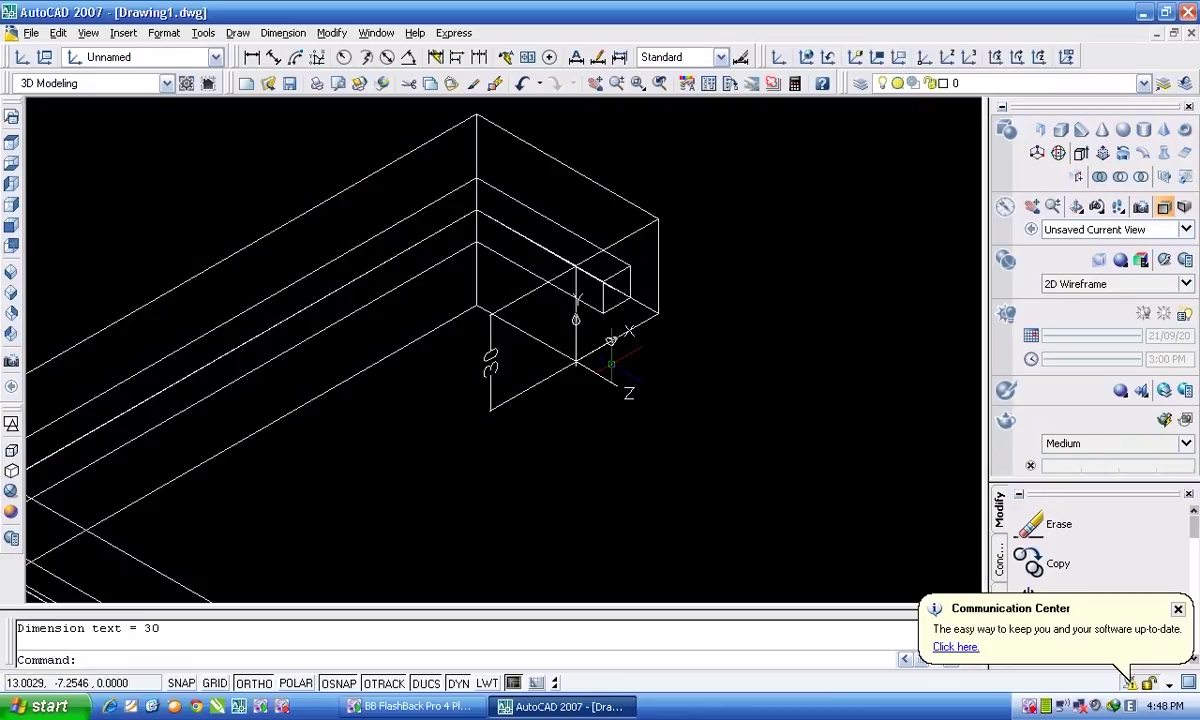
{"action": "key", "text": "Return"}
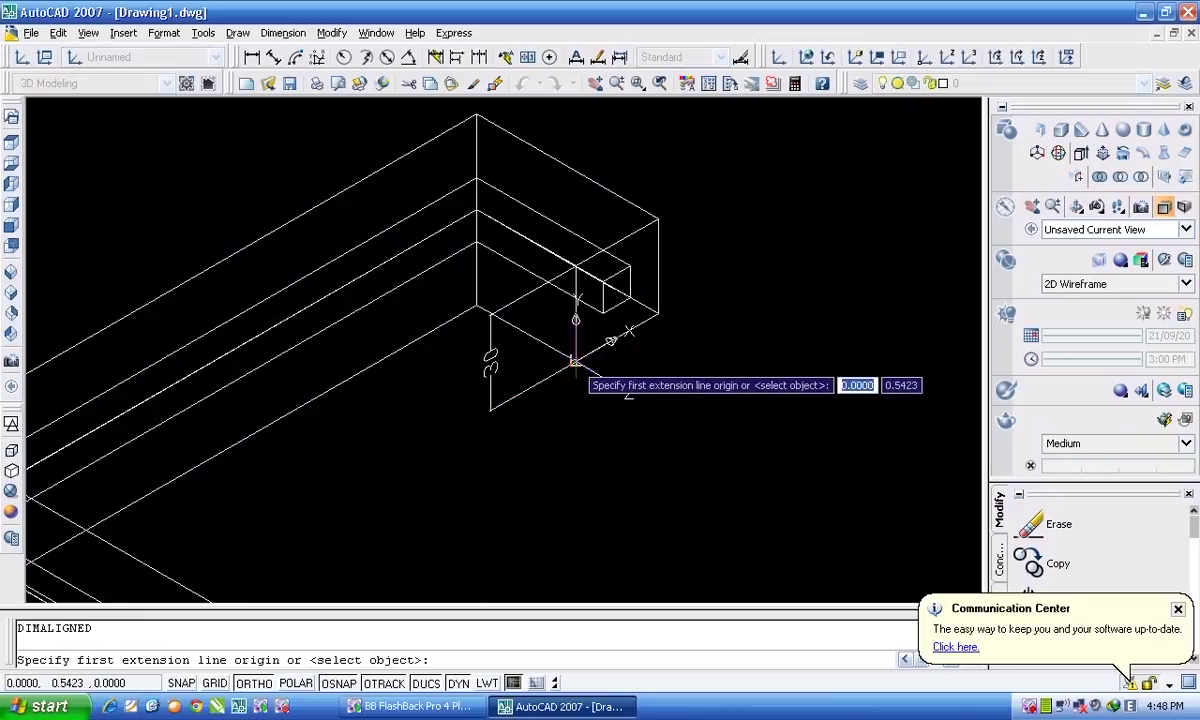
{"action": "key", "text": "Escape"}
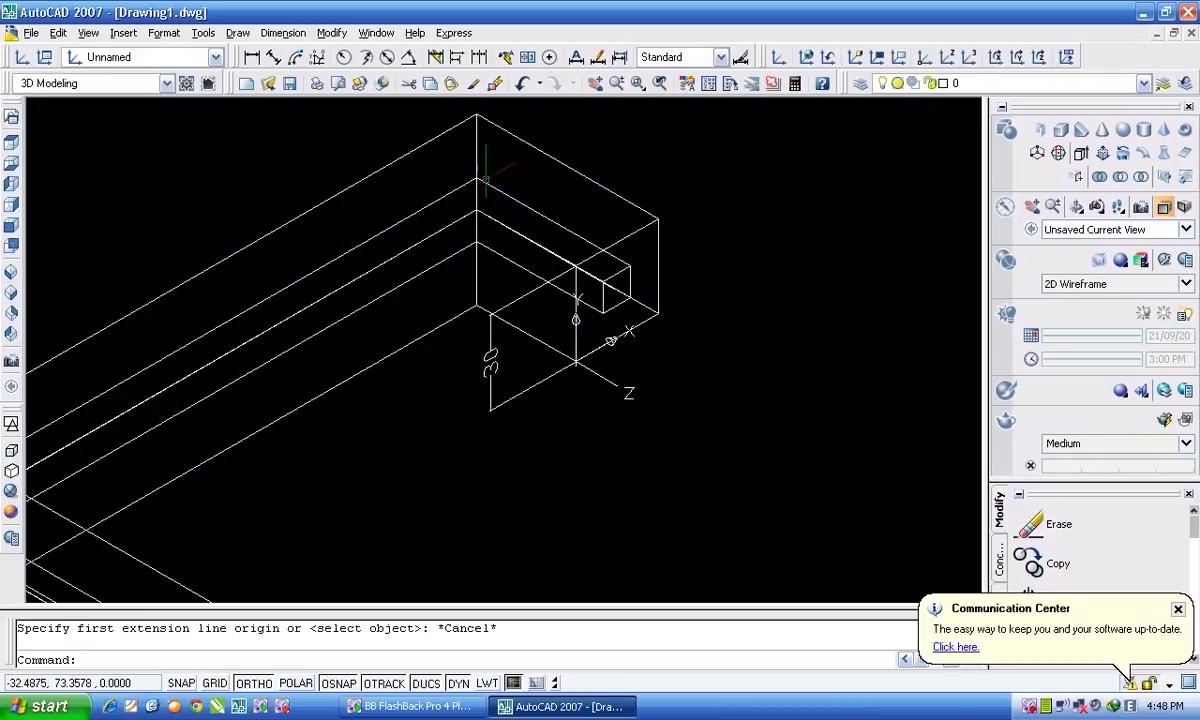
Step: Add a second 30 aligned dimension along the horizontal edge of the tube end
{"action": "left_click", "coordinate": [276, 60]}
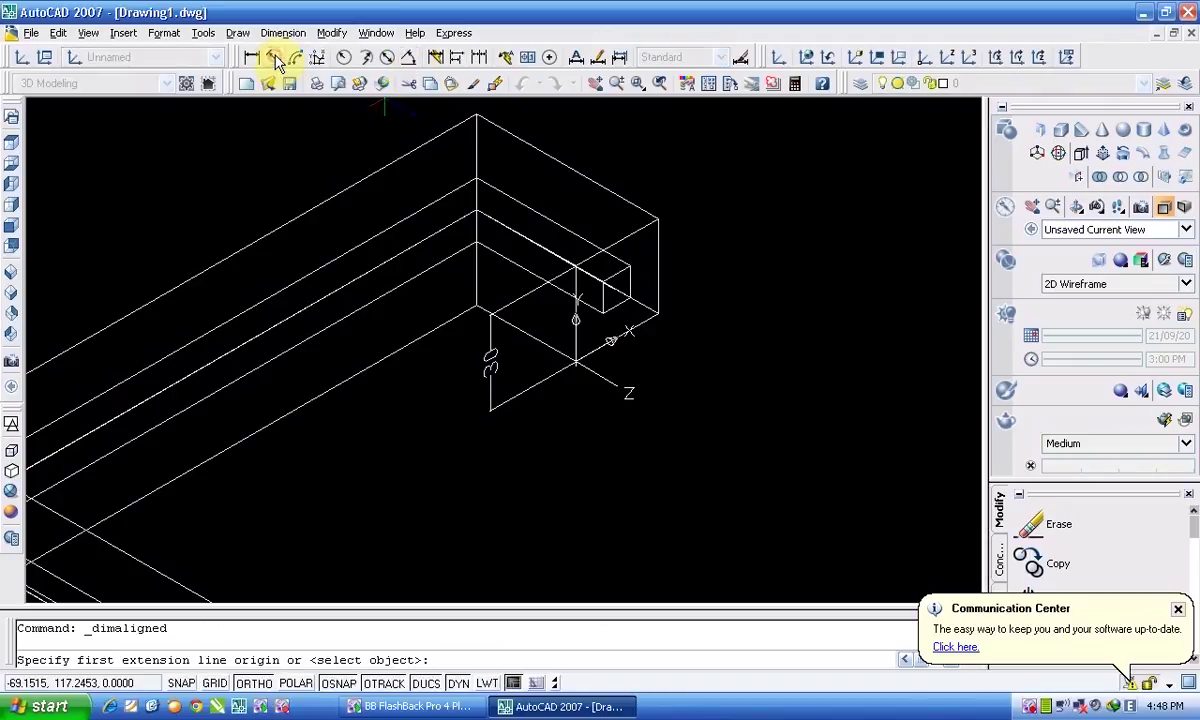
{"action": "left_click", "coordinate": [575, 362]}
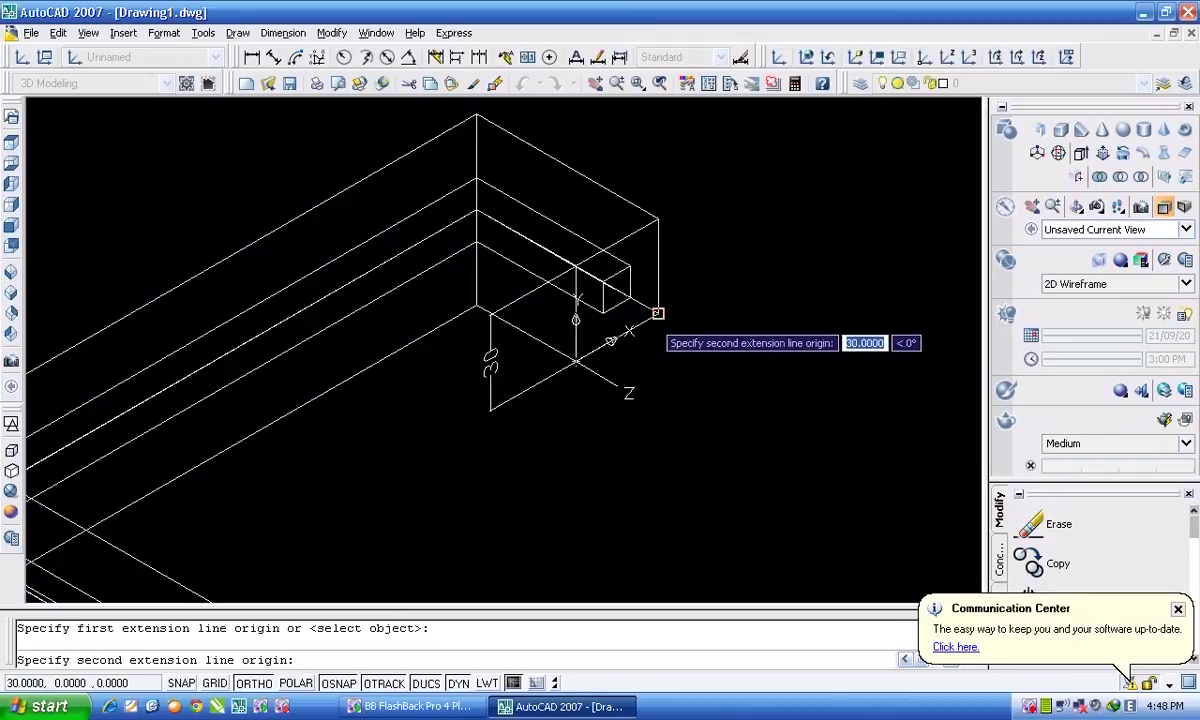
{"action": "left_click", "coordinate": [657, 313]}
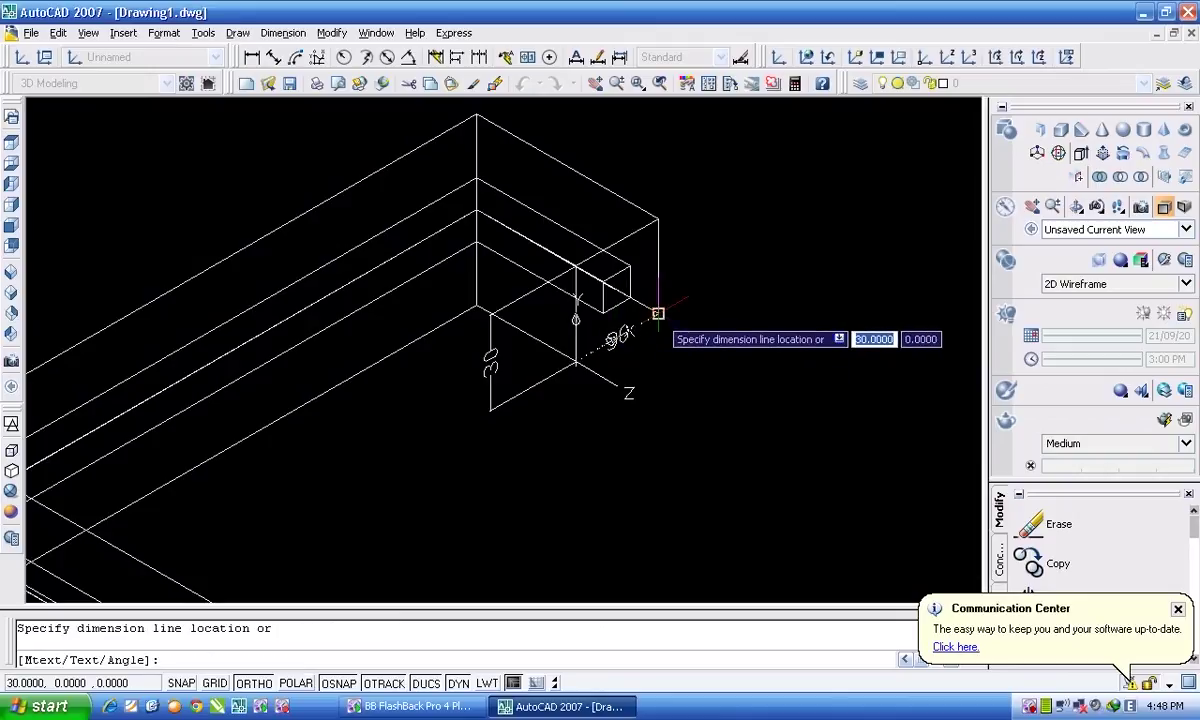
{"action": "left_click", "coordinate": [742, 391]}
{"action": "scroll", "coordinate": [645, 348], "scroll_direction": "down", "scroll_amount": 1}
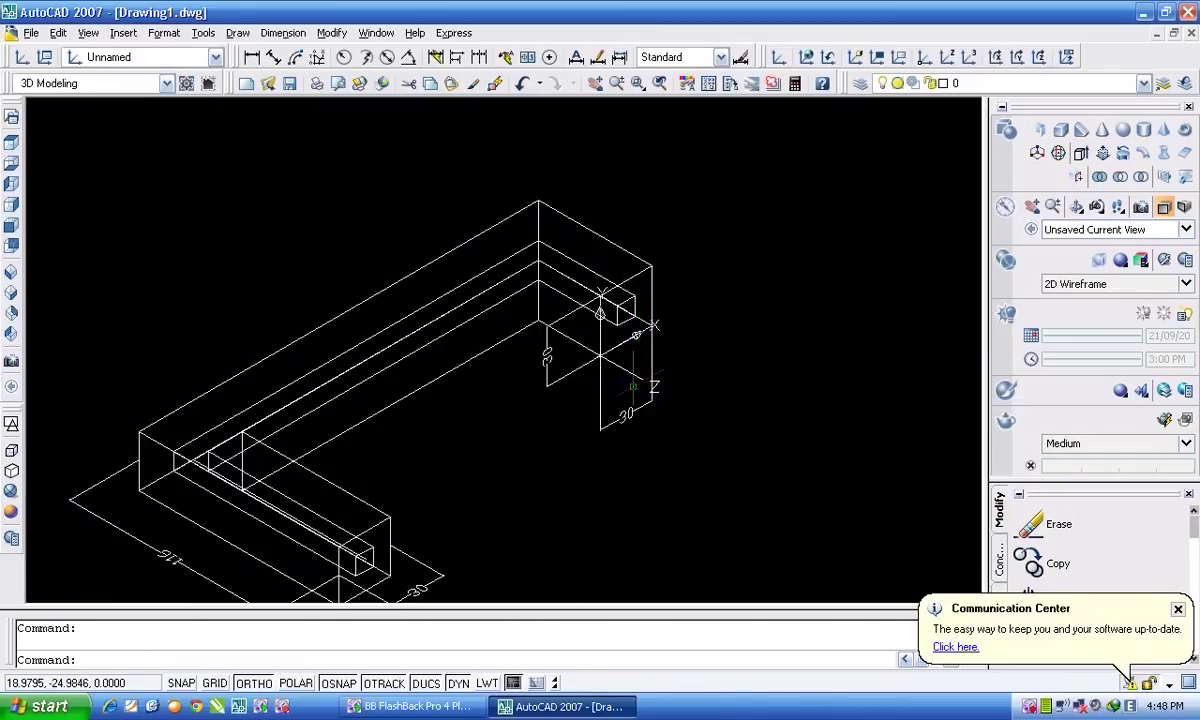
Step: Zoom around the tube's far end to inspect its two 30 dimensions
{"action": "left_click", "coordinate": [581, 356]}
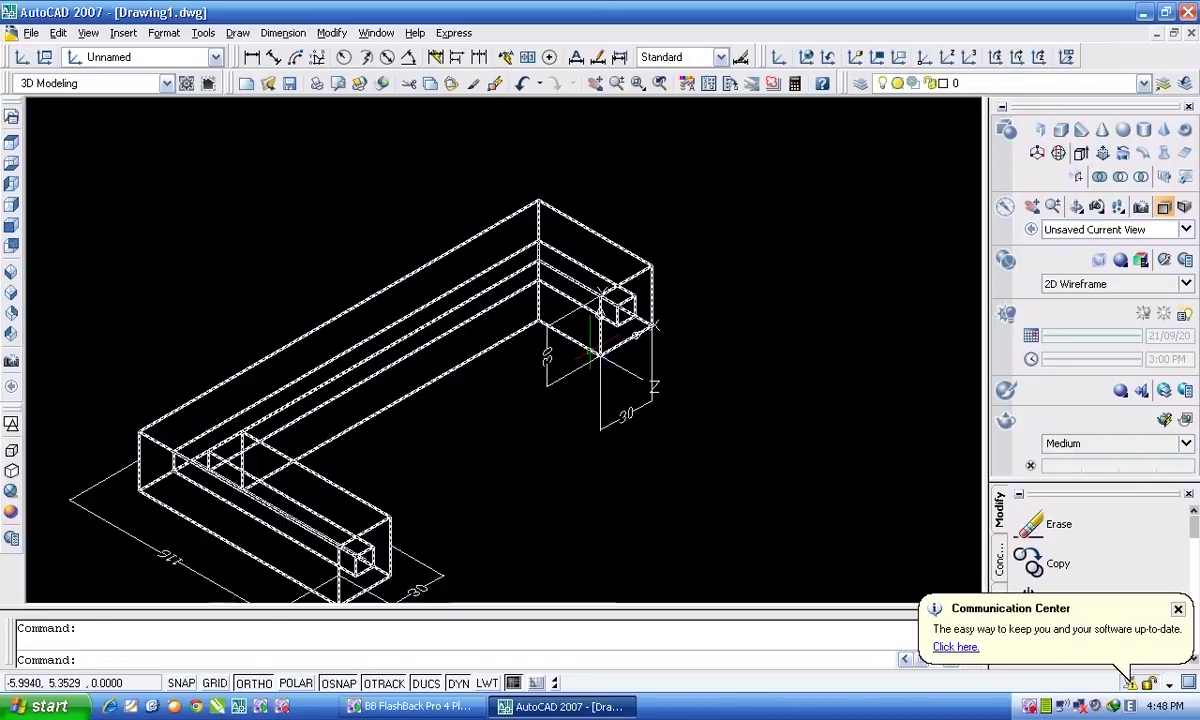
{"action": "scroll", "coordinate": [600, 352], "scroll_direction": "down", "scroll_amount": 1}
{"action": "scroll", "coordinate": [598, 320], "scroll_direction": "up", "scroll_amount": 1}
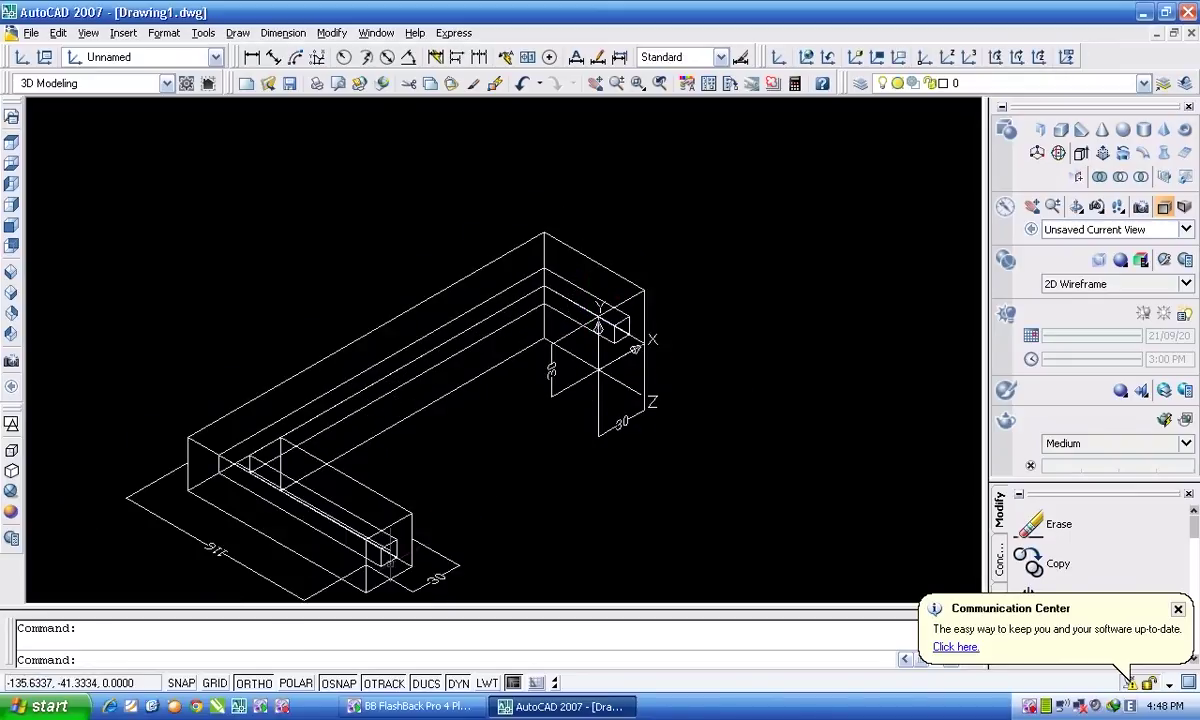
{"action": "scroll", "coordinate": [631, 340], "scroll_direction": "down", "scroll_amount": 1}
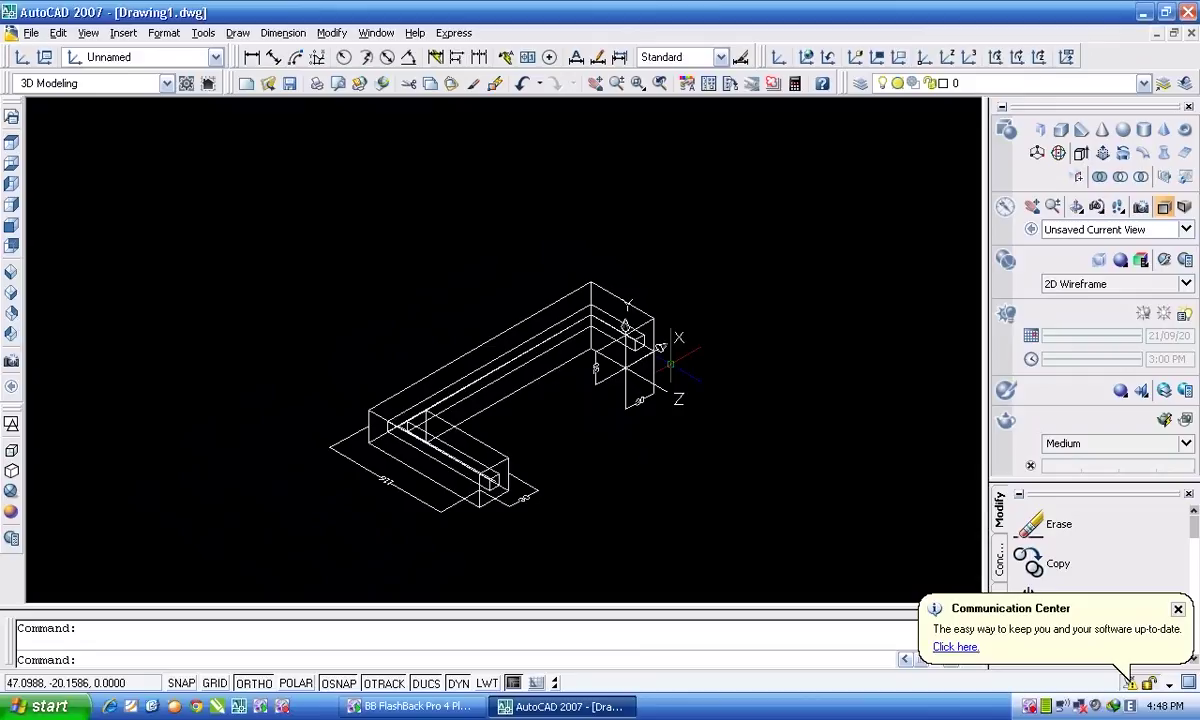
{"action": "scroll", "coordinate": [560, 387], "scroll_direction": "up", "scroll_amount": 2}
{"action": "scroll", "coordinate": [590, 333], "scroll_direction": "down", "scroll_amount": 1}
{"action": "scroll", "coordinate": [651, 300], "scroll_direction": "up", "scroll_amount": 2}
{"action": "scroll", "coordinate": [549, 402], "scroll_direction": "up", "scroll_amount": 1}
{"action": "scroll", "coordinate": [550, 413], "scroll_direction": "down", "scroll_amount": 1}
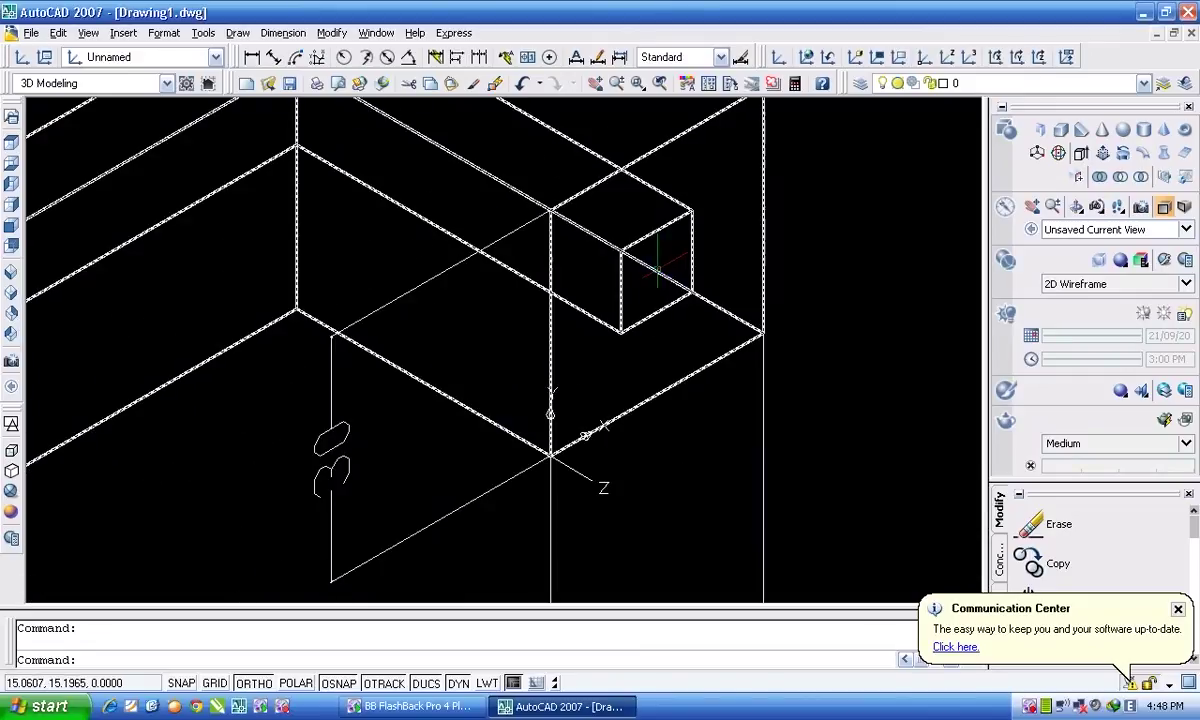
{"action": "key", "text": "Escape"}
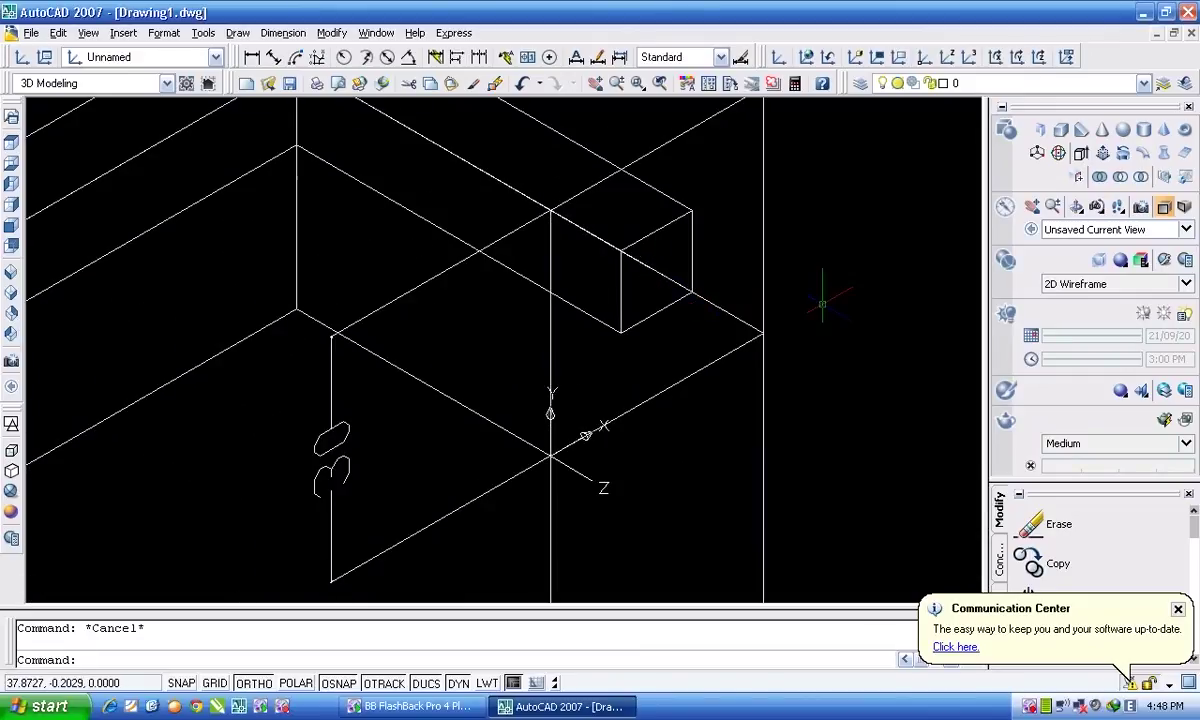
Step: Erase both 30 dimensions from the tube's far end
{"action": "scroll", "coordinate": [763, 290], "scroll_direction": "down", "scroll_amount": 1}
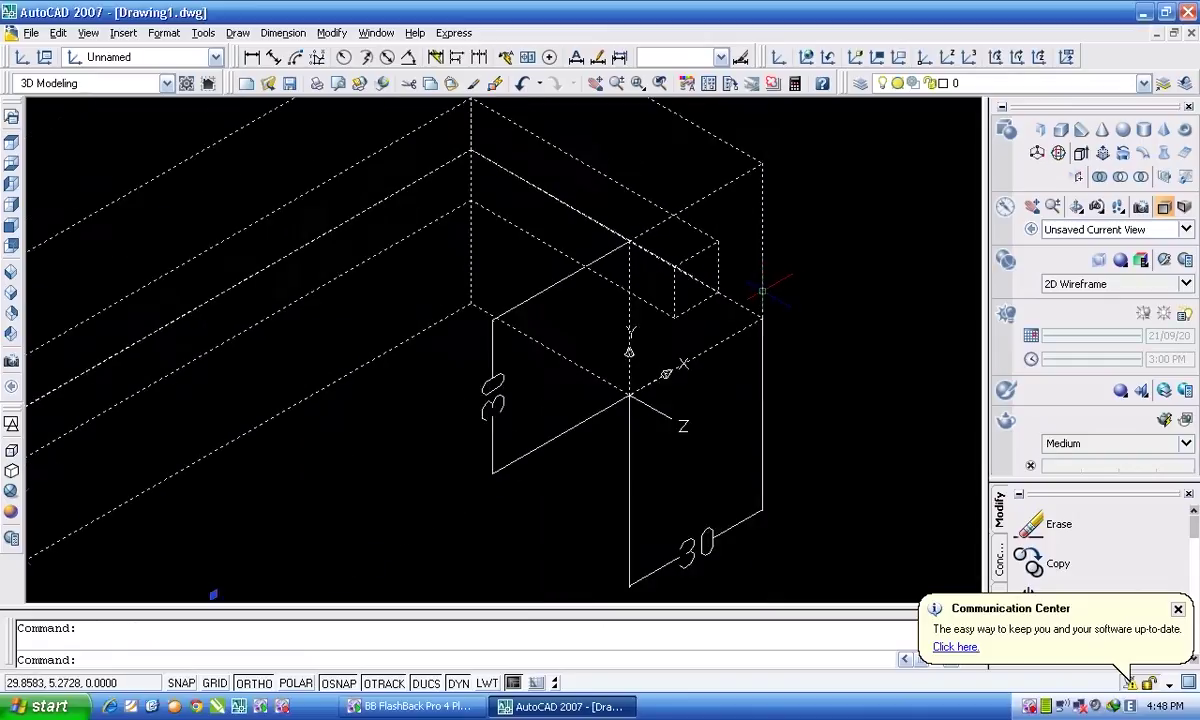
{"action": "scroll", "coordinate": [763, 290], "scroll_direction": "down", "scroll_amount": 1}
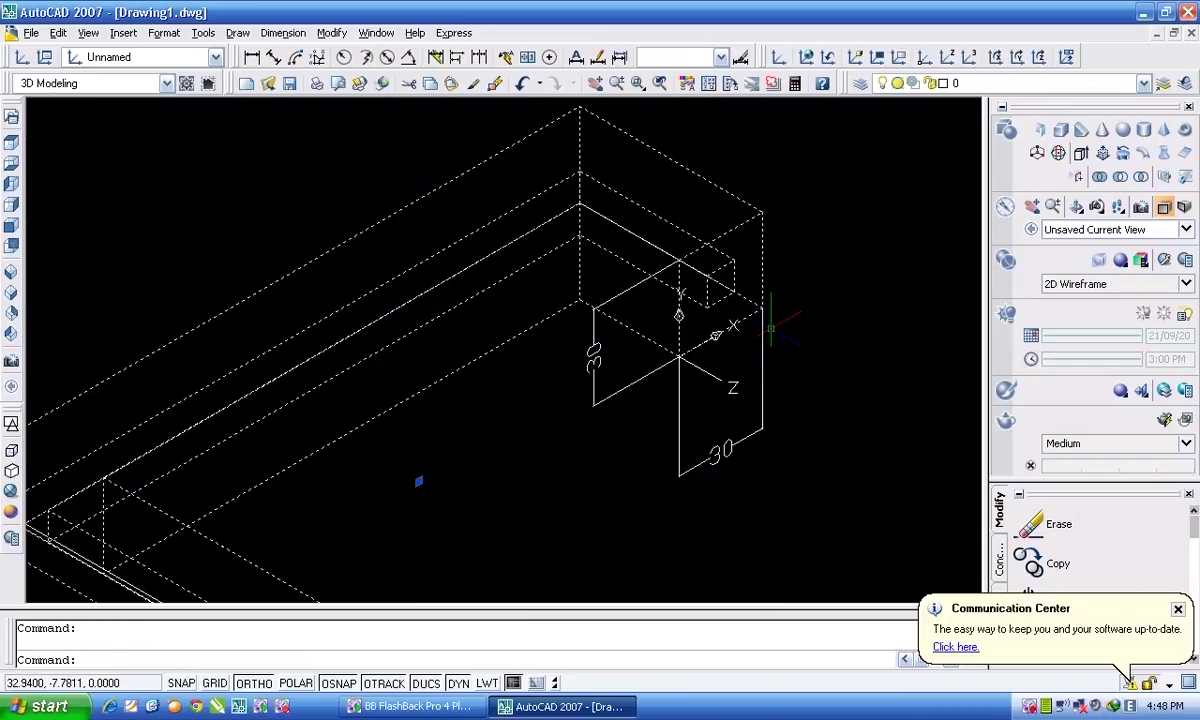
{"action": "key", "text": "Escape"}
{"action": "left_click", "coordinate": [771, 328]}
{"action": "left_click", "coordinate": [757, 342]}
{"action": "key", "text": "Delete"}
{"action": "left_click", "coordinate": [594, 355]}
{"action": "key", "text": "Delete"}
{"action": "scroll", "coordinate": [790, 270], "scroll_direction": "up", "scroll_amount": 3}
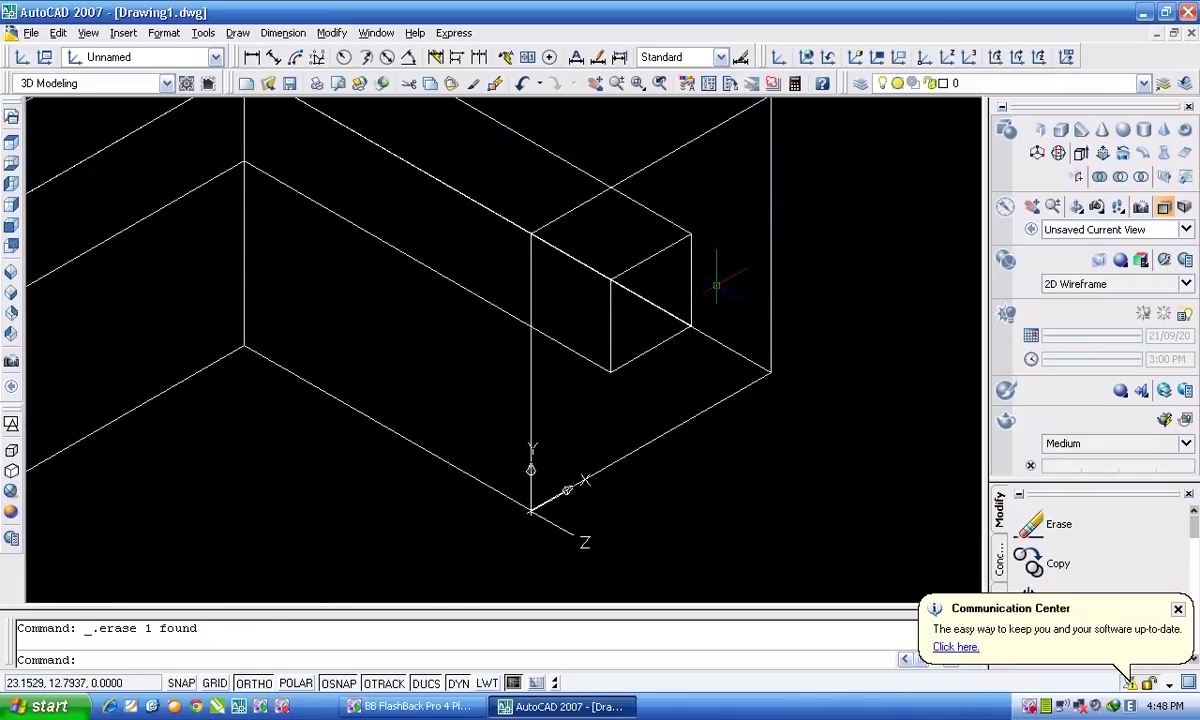
{"action": "scroll", "coordinate": [716, 285], "scroll_direction": "up", "scroll_amount": 2}
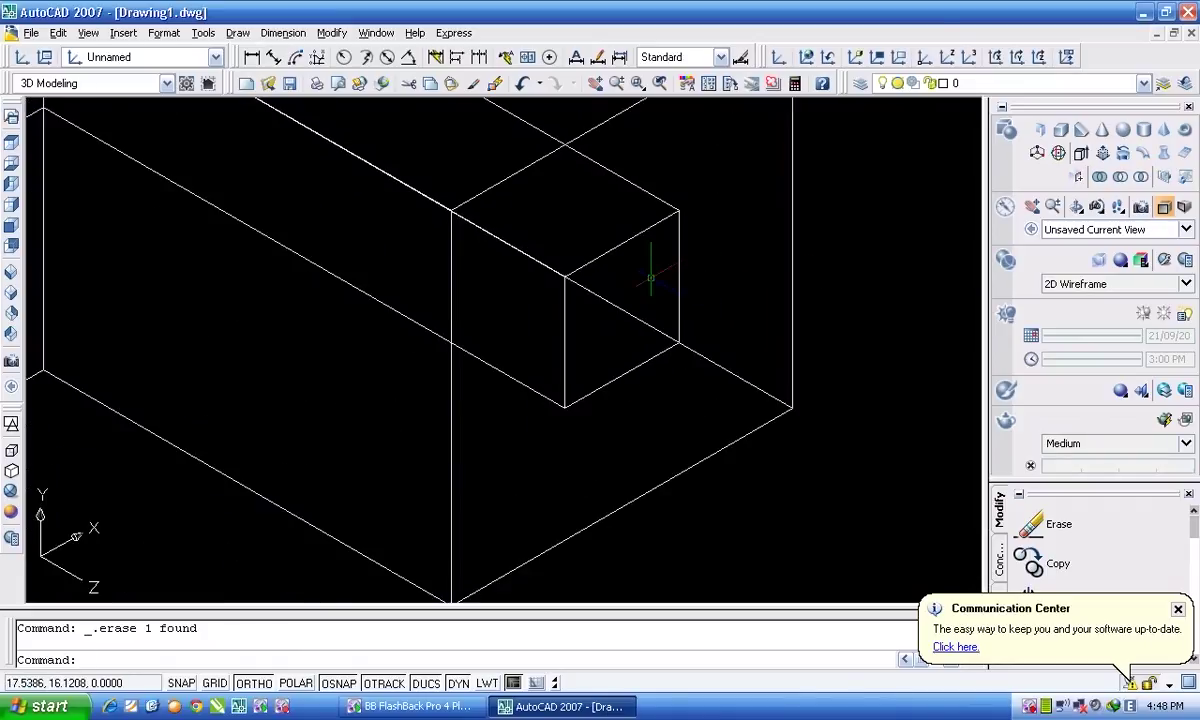
Step: Move the UCS onto the opening's lower corner, with X along its bottom edge
{"action": "left_click", "coordinate": [778, 57]}
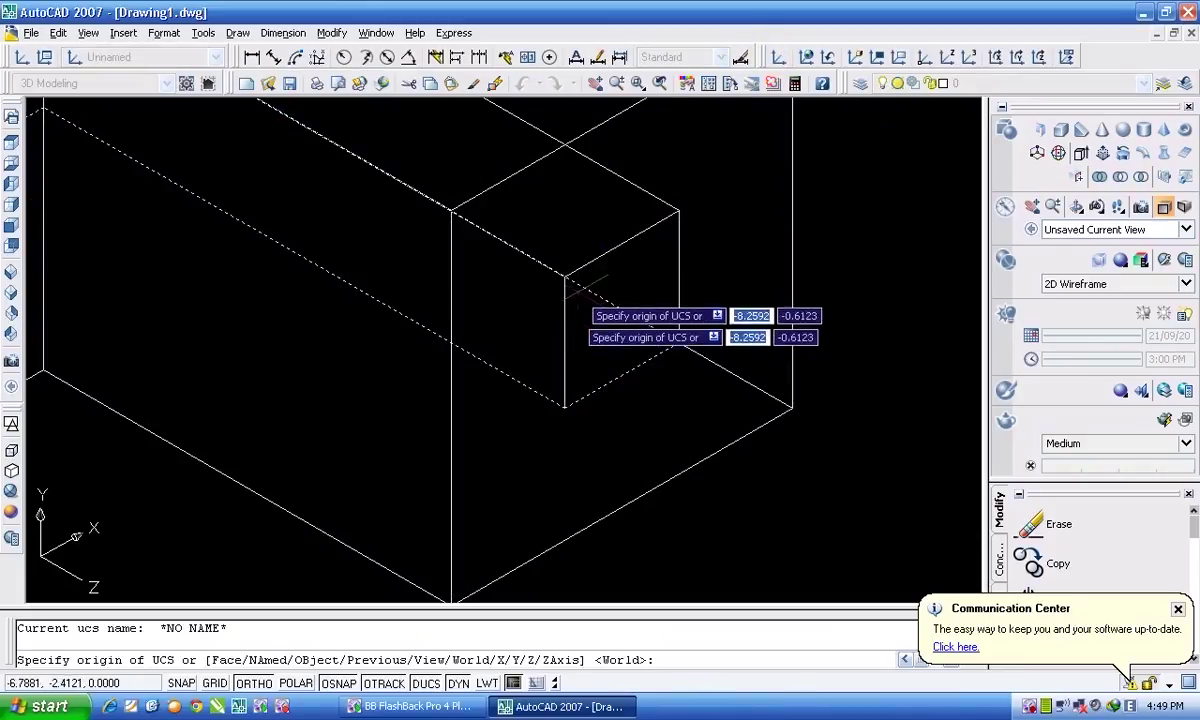
{"action": "left_click", "coordinate": [565, 405]}
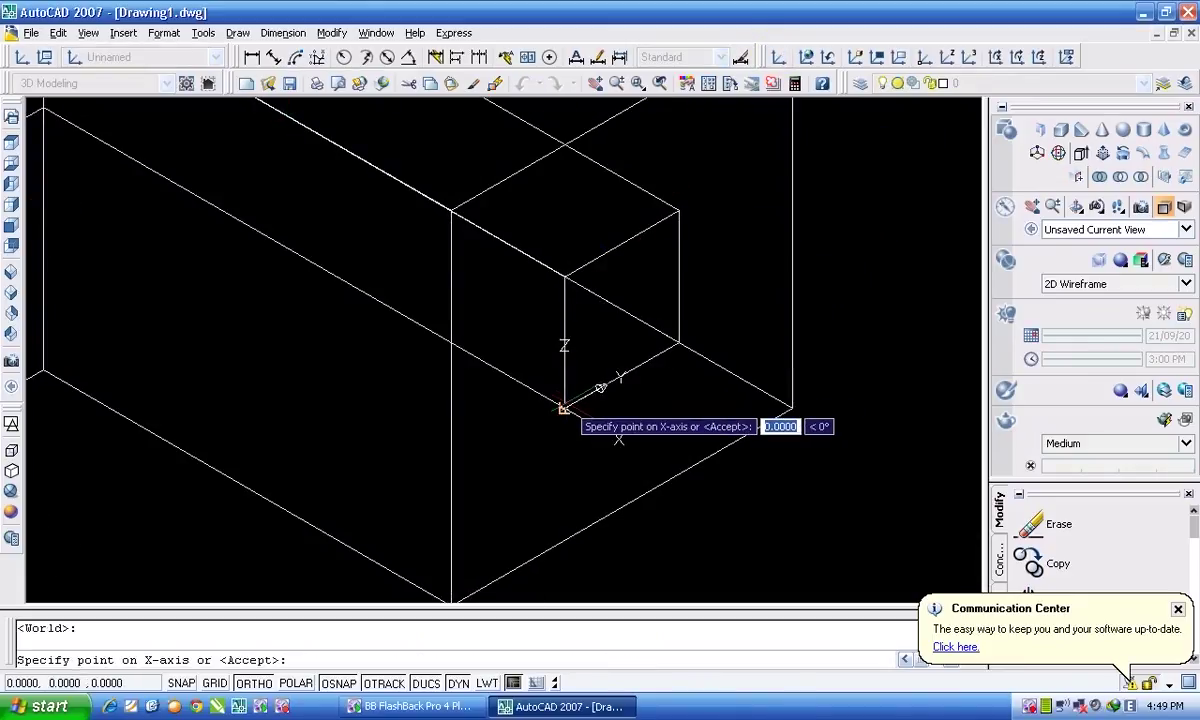
{"action": "left_click", "coordinate": [677, 343]}
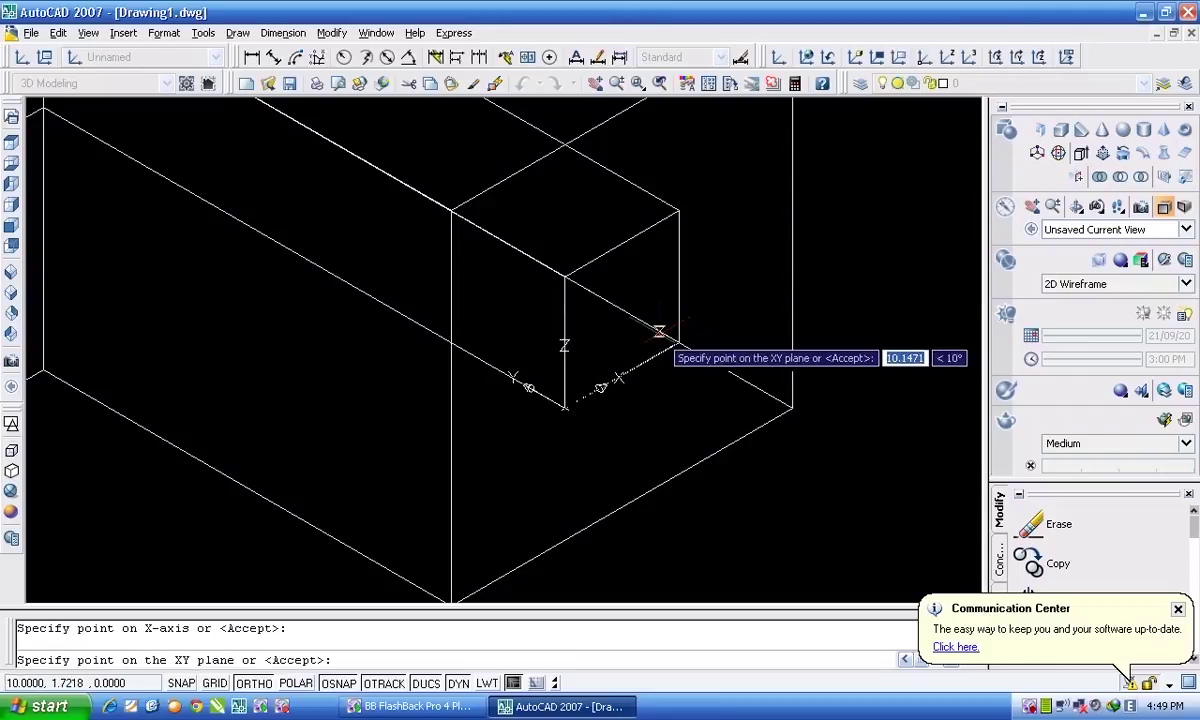
{"action": "left_click", "coordinate": [565, 274]}
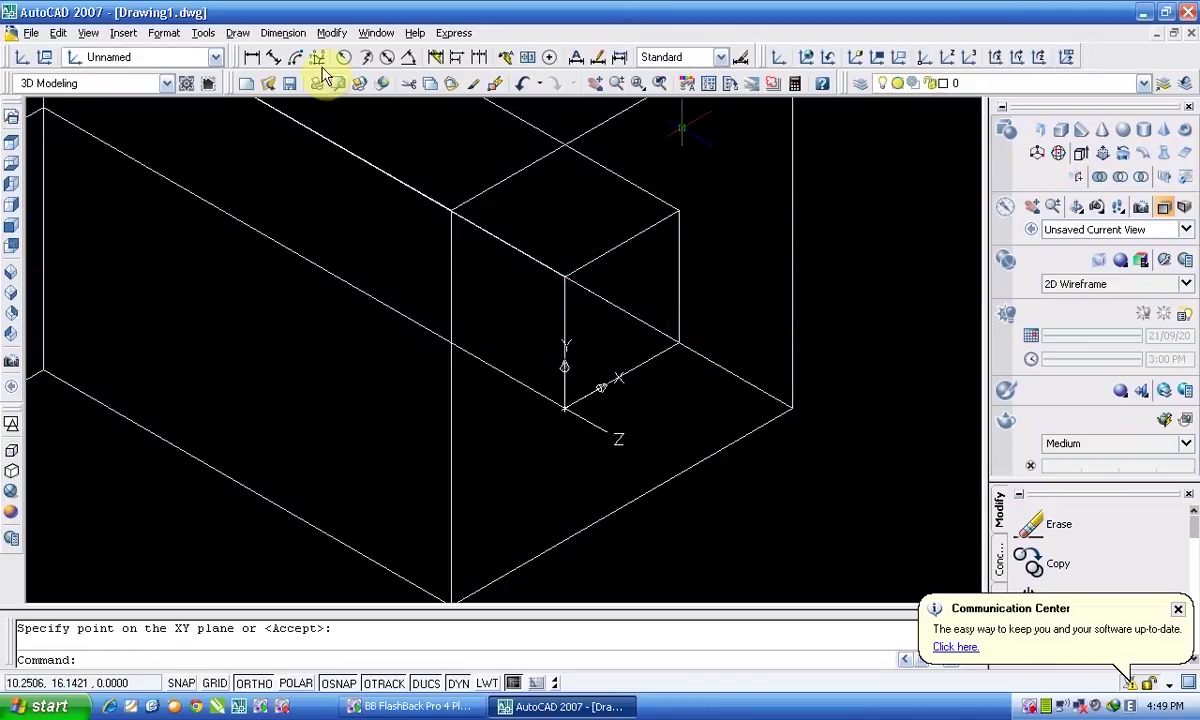
Step: Dimension the hollow opening with a 10 linear and a 10 aligned dimension
{"action": "left_click", "coordinate": [251, 57]}
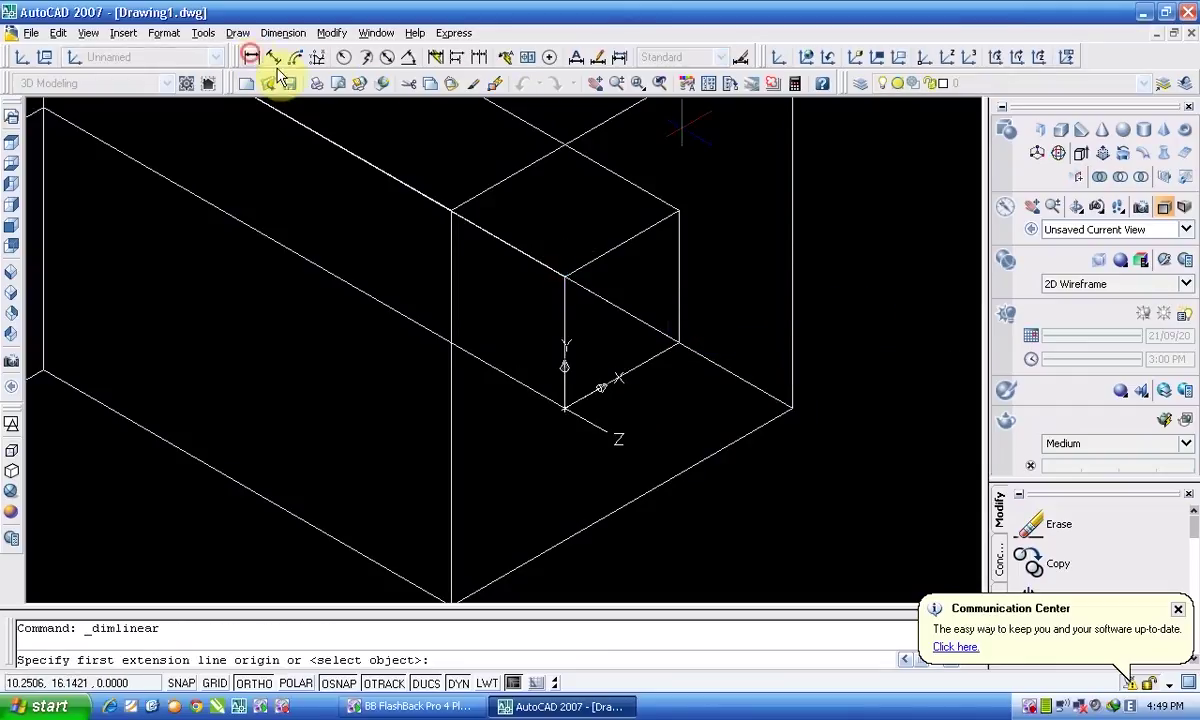
{"action": "left_click", "coordinate": [565, 408]}
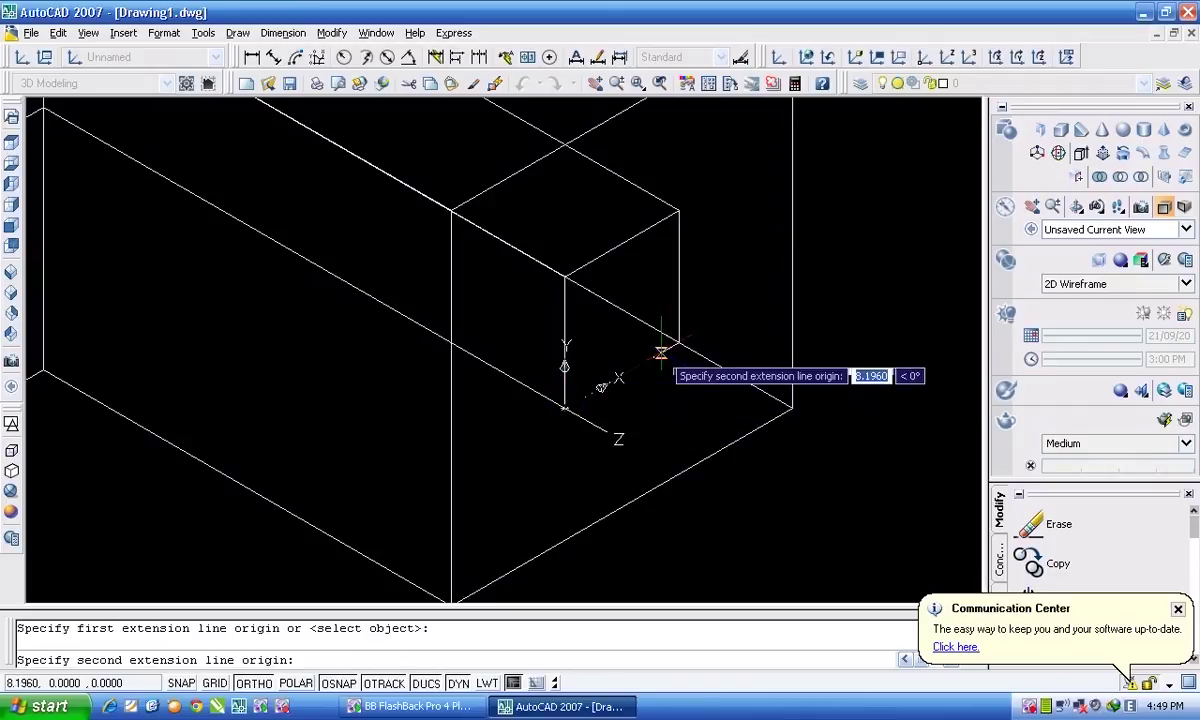
{"action": "left_click", "coordinate": [678, 343]}
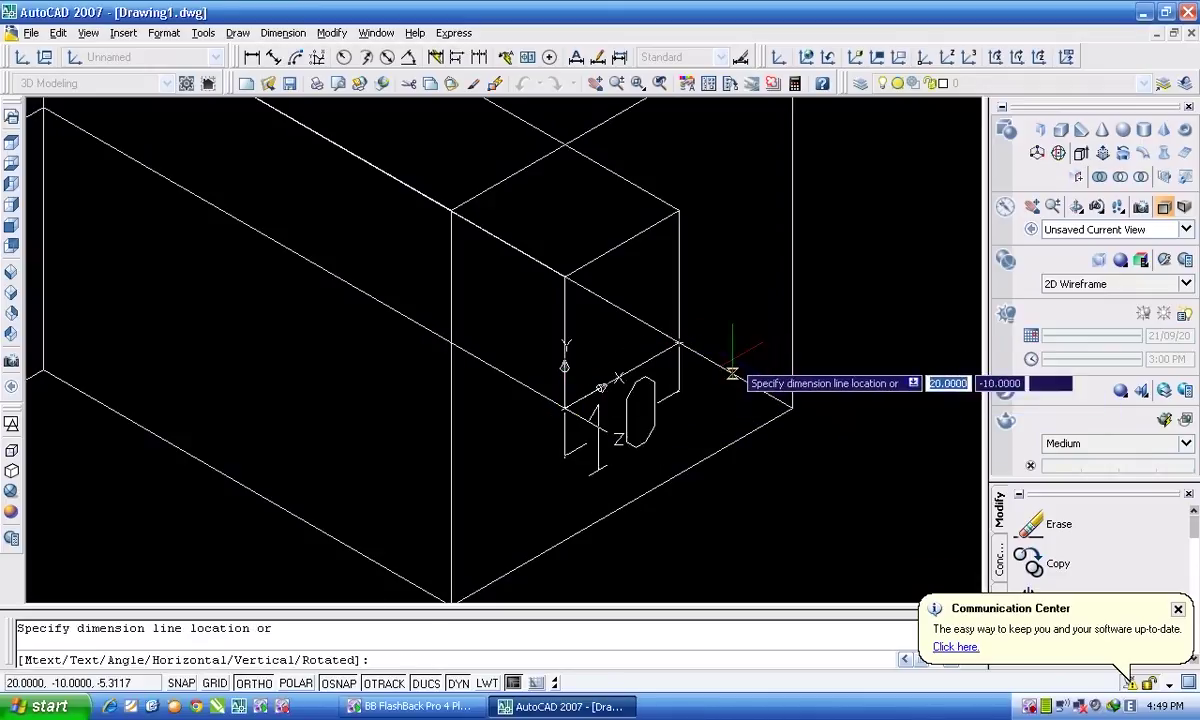
{"action": "left_click", "coordinate": [776, 484]}
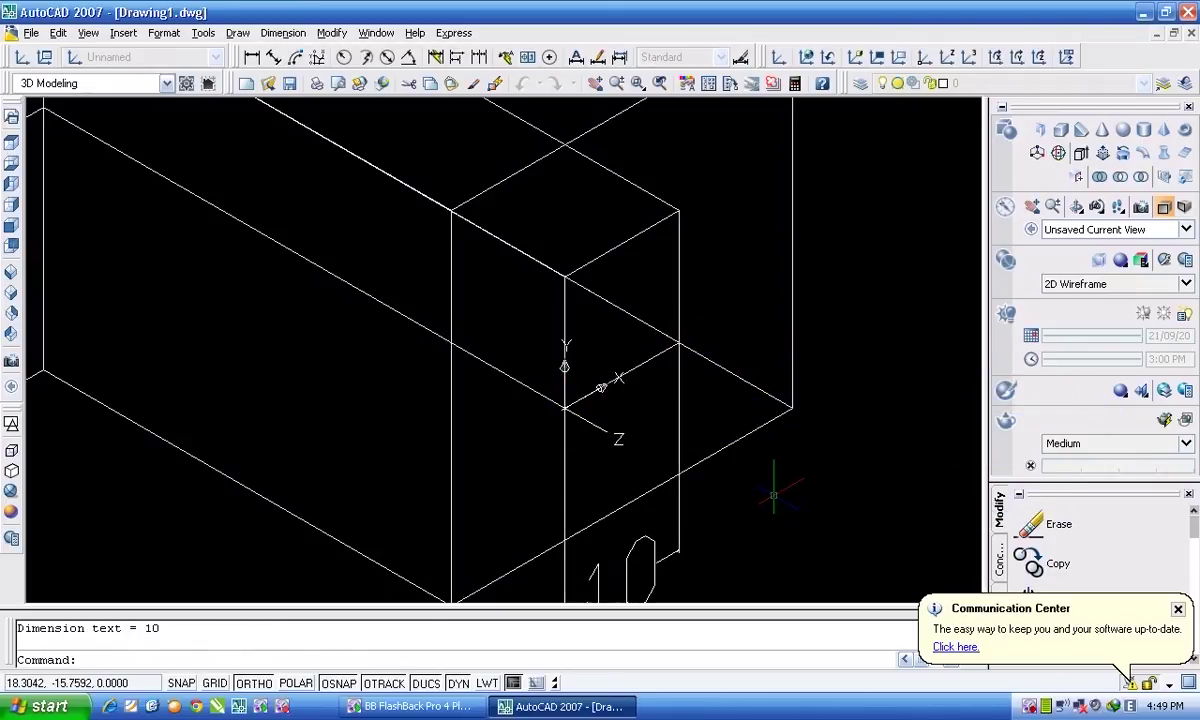
{"action": "key", "text": "ctrl+a"}
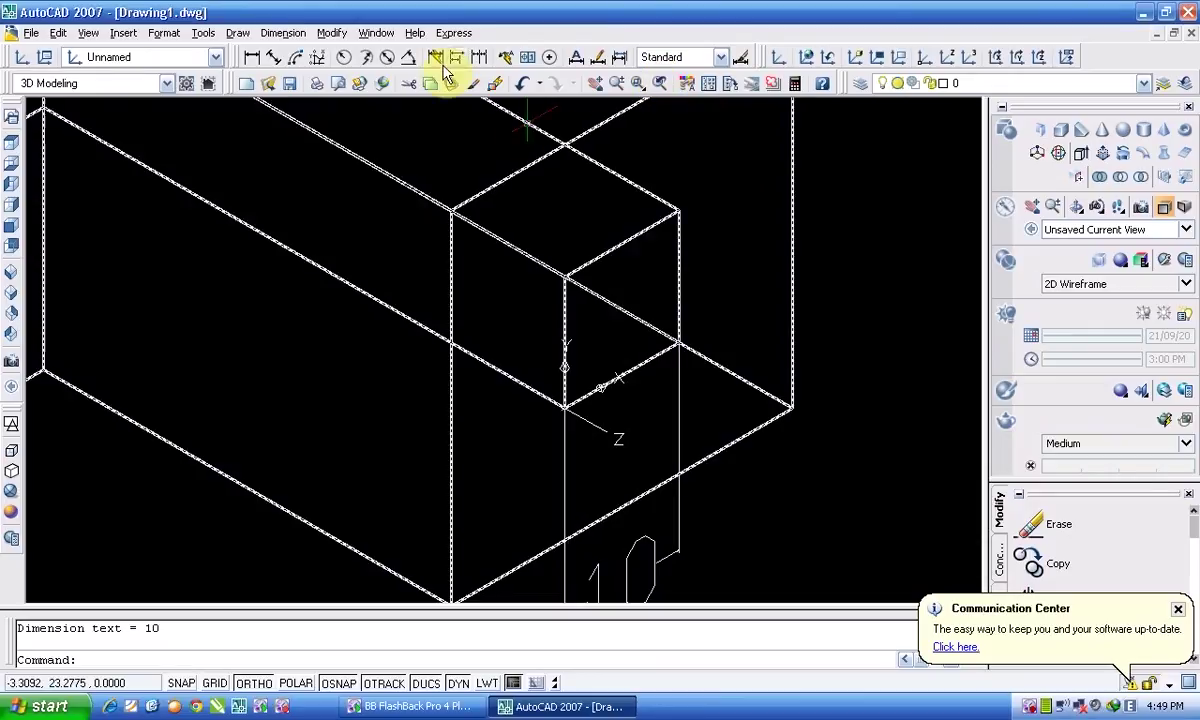
{"action": "left_click", "coordinate": [265, 58]}
{"action": "left_click", "coordinate": [679, 345]}
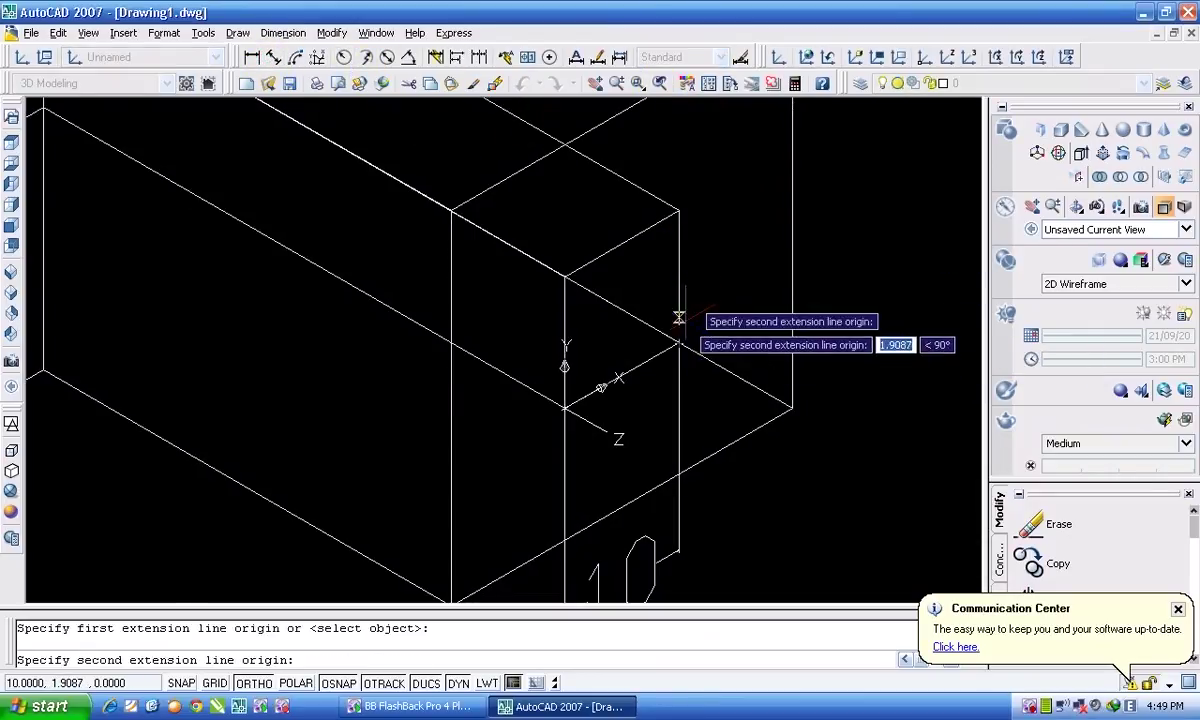
{"action": "left_click", "coordinate": [679, 210]}
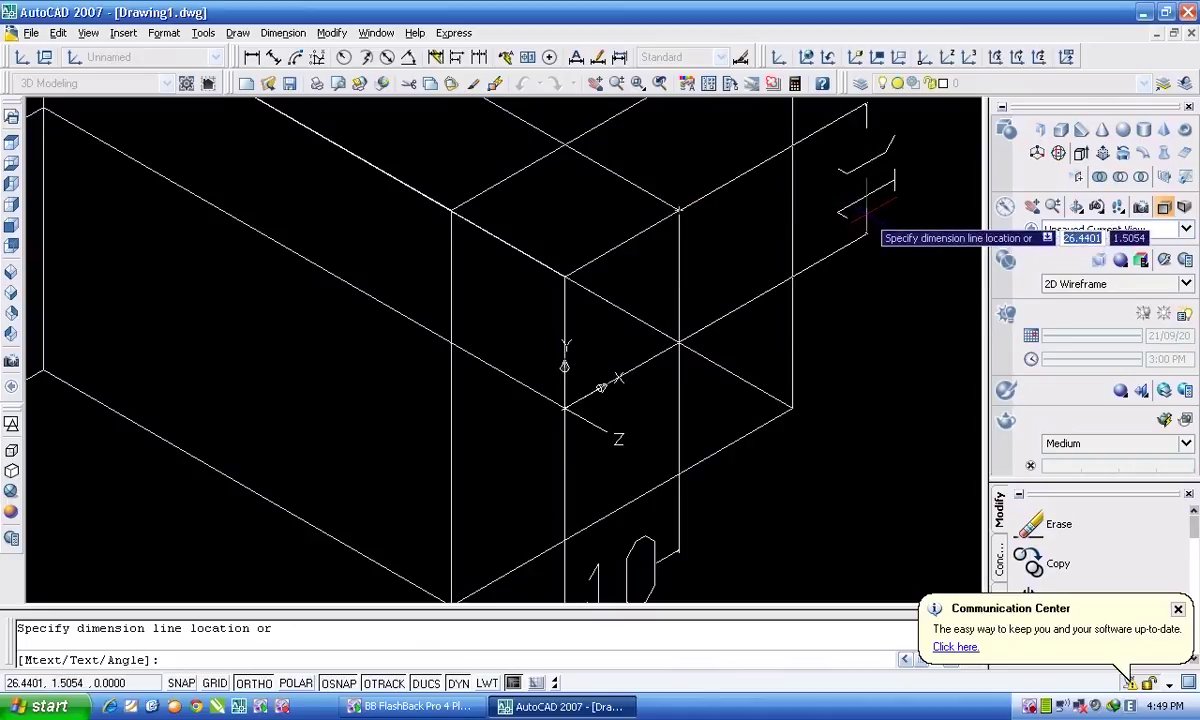
{"action": "left_click", "coordinate": [866, 222]}
{"action": "scroll", "coordinate": [857, 228], "scroll_direction": "down", "scroll_amount": 3}
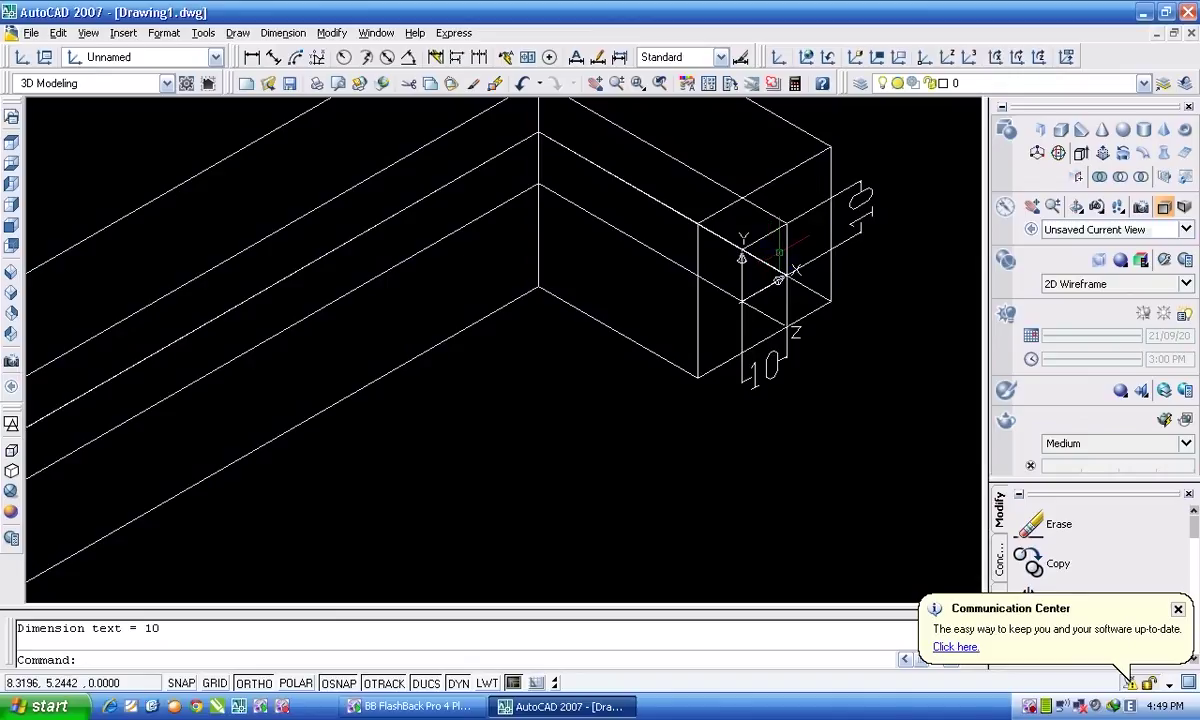
Step: Zoom in on the wireframe tube frame and switch it to the Realistic visual style
{"action": "scroll", "coordinate": [779, 280], "scroll_direction": "down", "scroll_amount": 2}
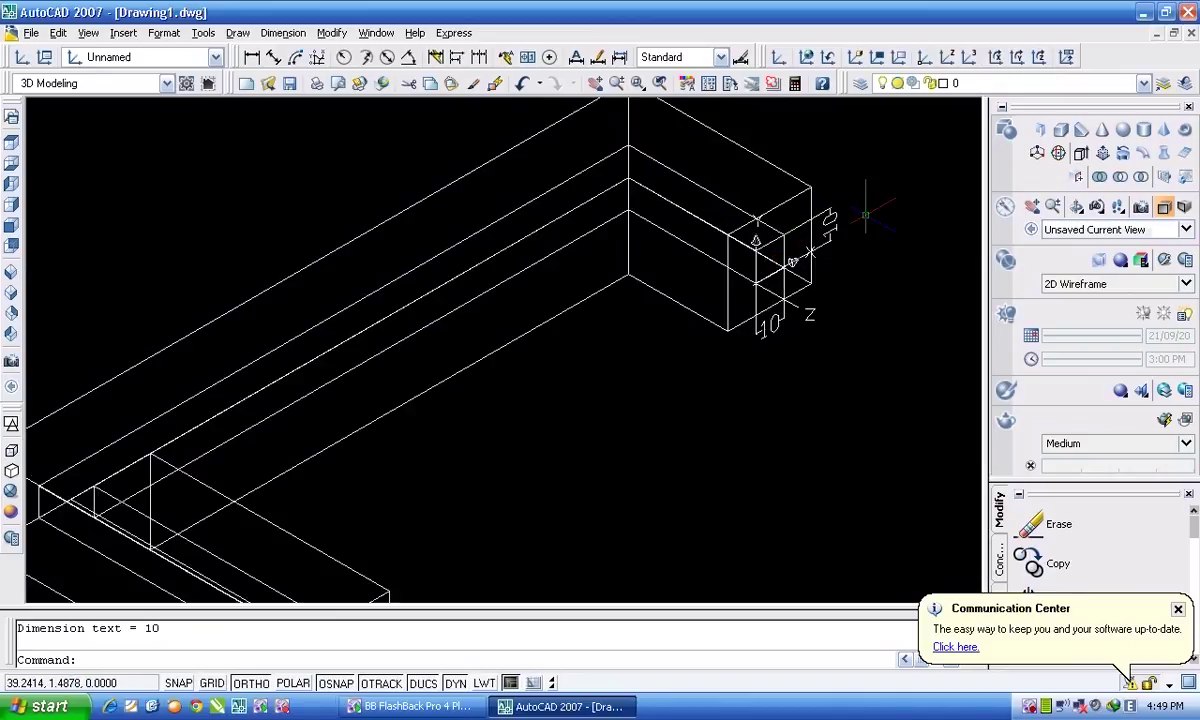
{"action": "scroll", "coordinate": [865, 213], "scroll_direction": "down", "scroll_amount": 1}
{"action": "scroll", "coordinate": [862, 215], "scroll_direction": "down", "scroll_amount": 2}
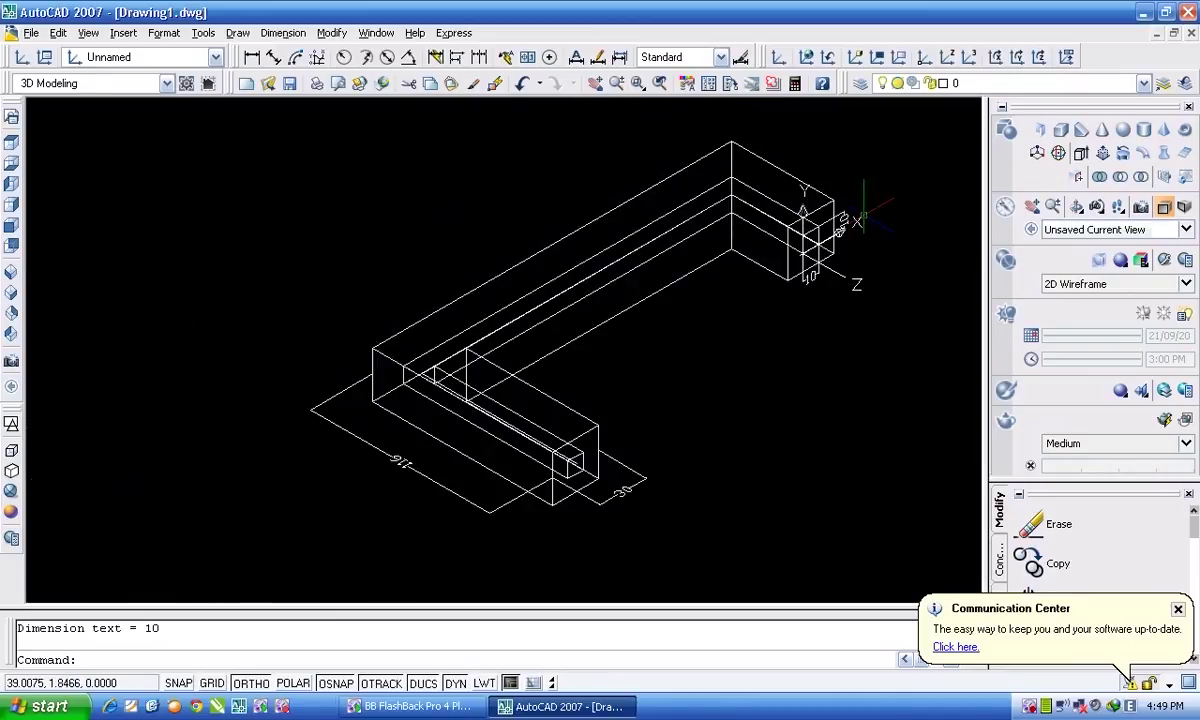
{"action": "scroll", "coordinate": [862, 213], "scroll_direction": "up", "scroll_amount": 2}
{"action": "scroll", "coordinate": [857, 190], "scroll_direction": "up", "scroll_amount": 2}
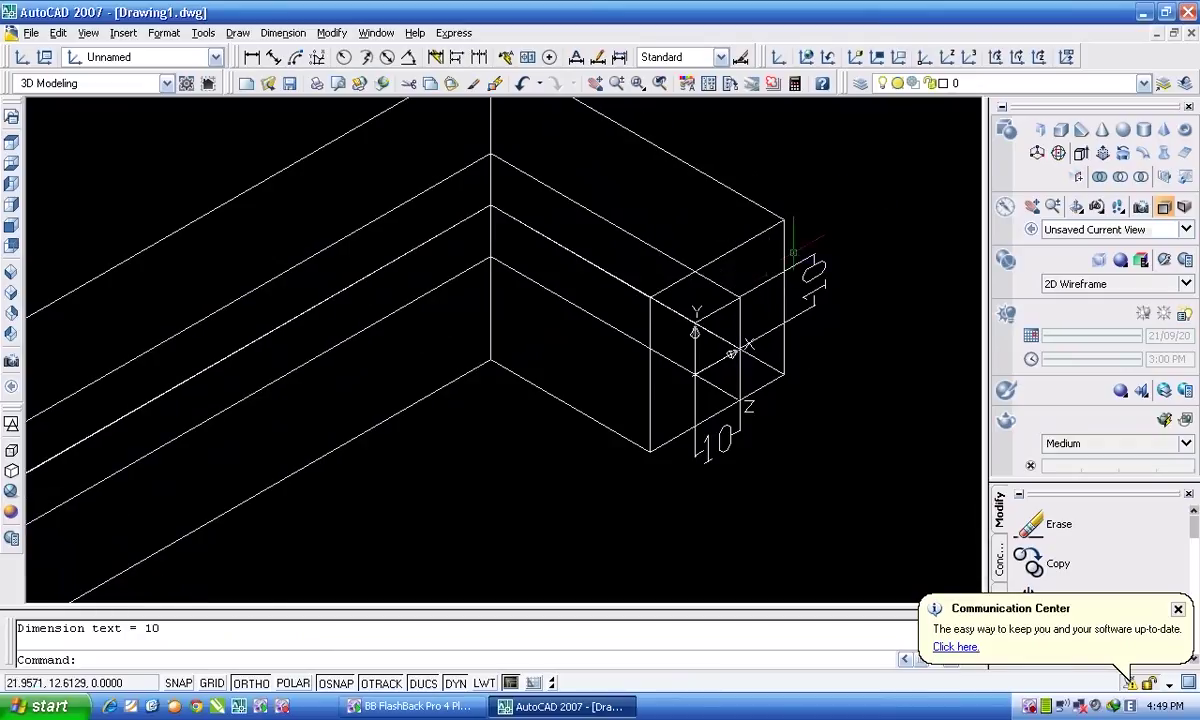
{"action": "scroll", "coordinate": [793, 250], "scroll_direction": "down", "scroll_amount": 1}
{"action": "scroll", "coordinate": [767, 274], "scroll_direction": "down", "scroll_amount": 2}
{"action": "scroll", "coordinate": [768, 272], "scroll_direction": "down", "scroll_amount": 2}
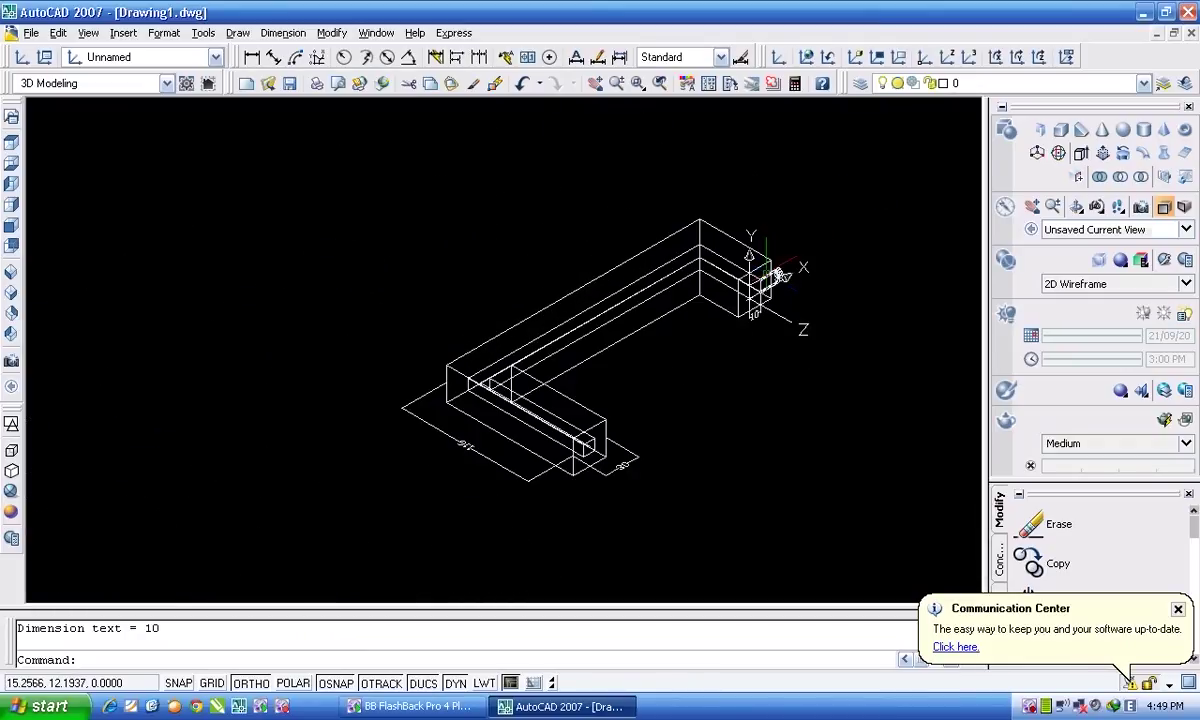
{"action": "scroll", "coordinate": [750, 262], "scroll_direction": "up", "scroll_amount": 1}
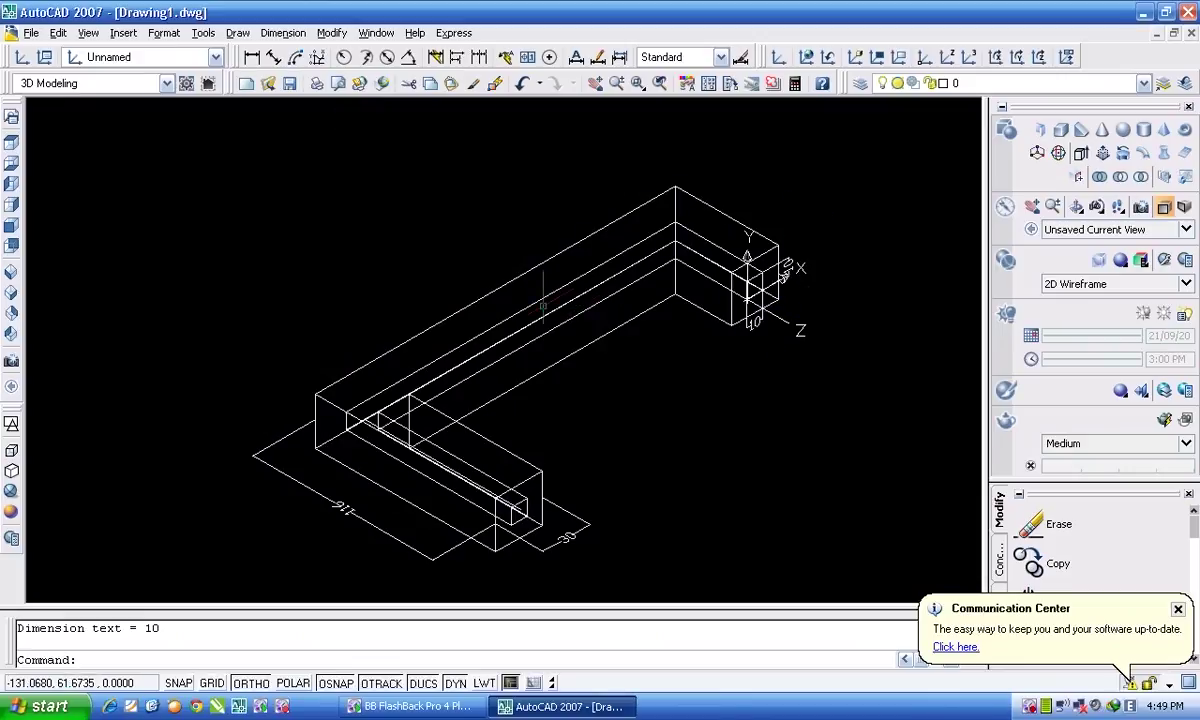
{"action": "scroll", "coordinate": [585, 375], "scroll_direction": "down", "scroll_amount": 2}
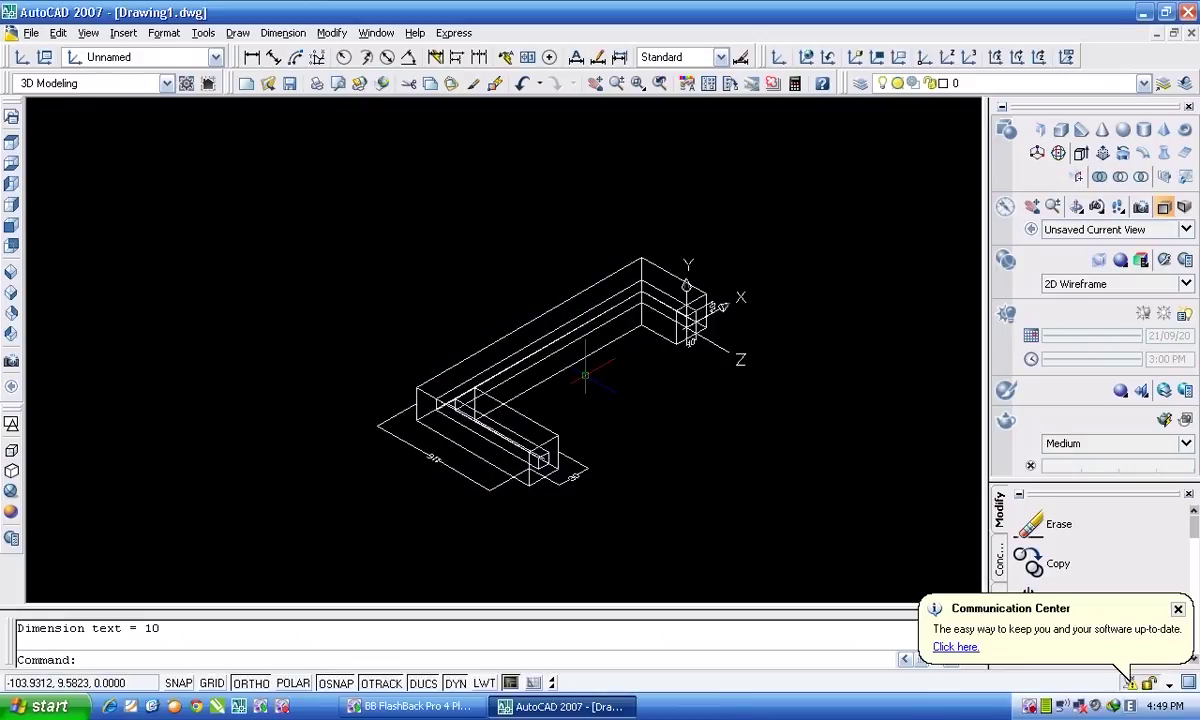
{"action": "scroll", "coordinate": [585, 375], "scroll_direction": "up", "scroll_amount": 1}
{"action": "scroll", "coordinate": [585, 375], "scroll_direction": "down", "scroll_amount": 2}
{"action": "scroll", "coordinate": [585, 375], "scroll_direction": "up", "scroll_amount": 2}
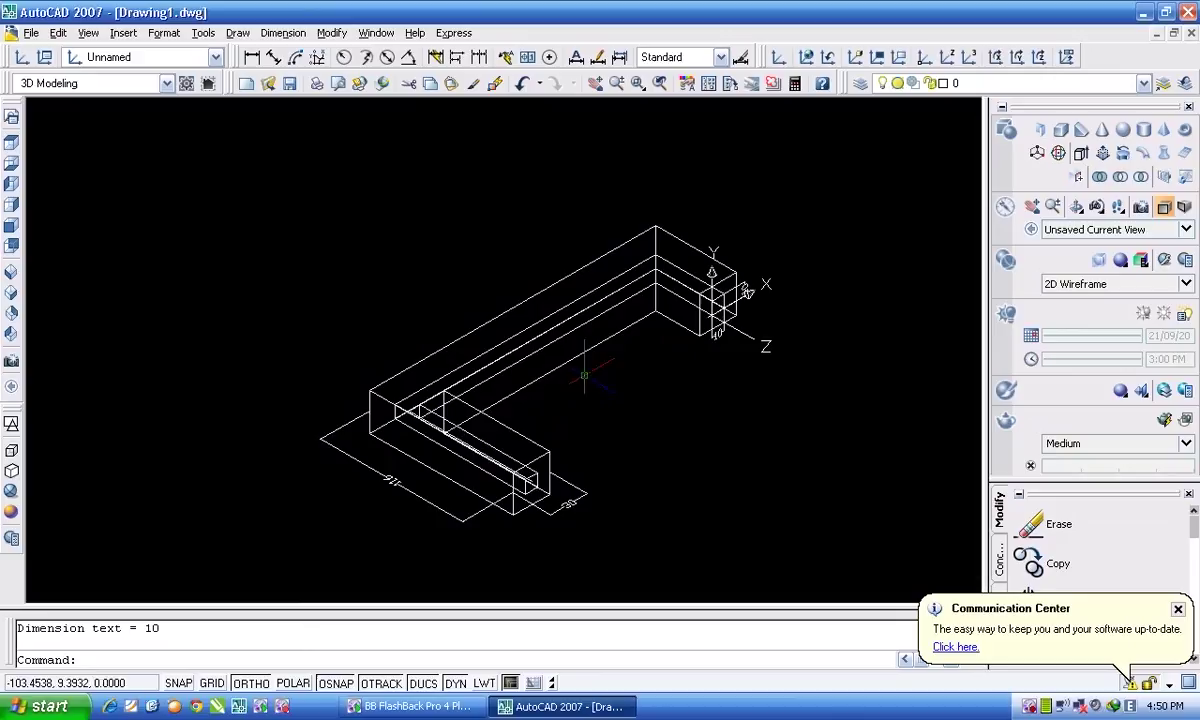
{"action": "left_click", "coordinate": [11, 492]}
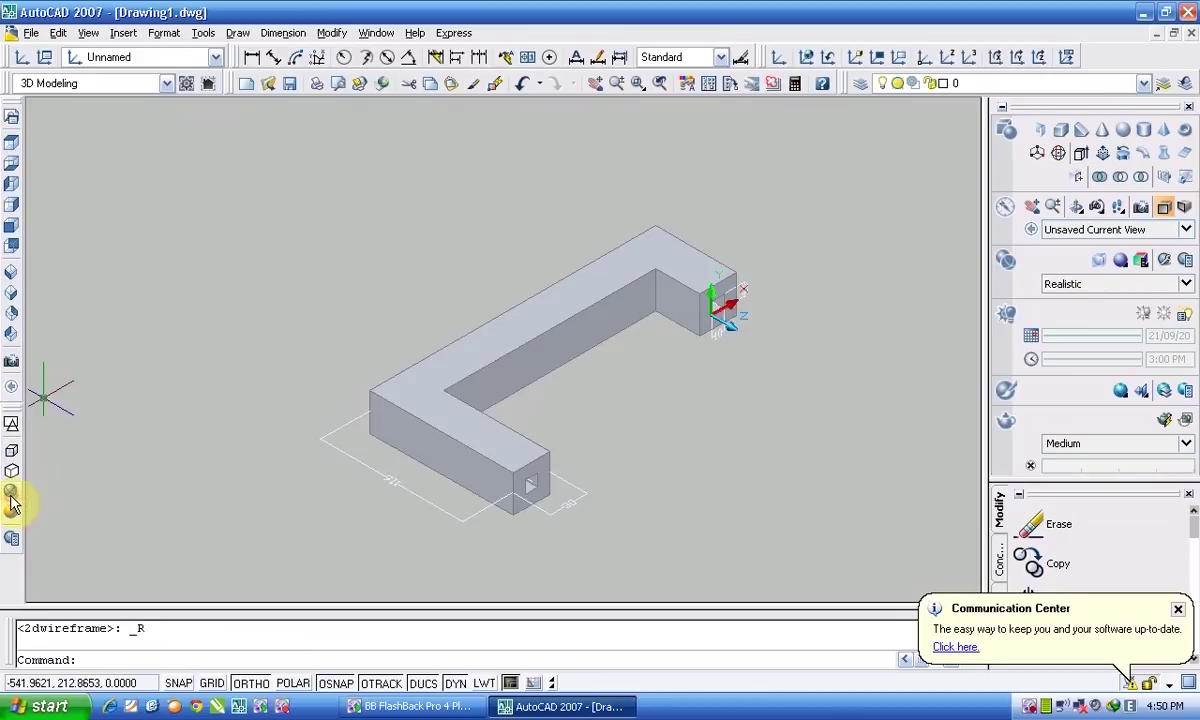
{"action": "scroll", "coordinate": [690, 330], "scroll_direction": "up", "scroll_amount": 1}
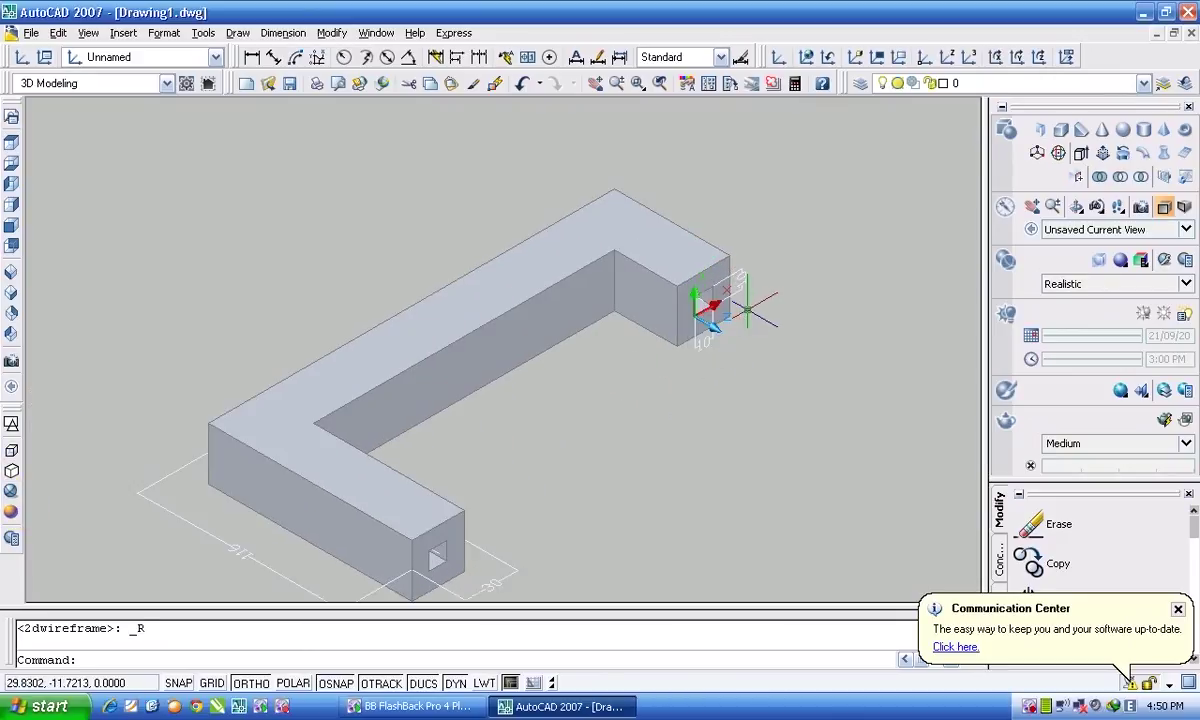
{"action": "scroll", "coordinate": [440, 520], "scroll_direction": "down", "scroll_amount": 2}
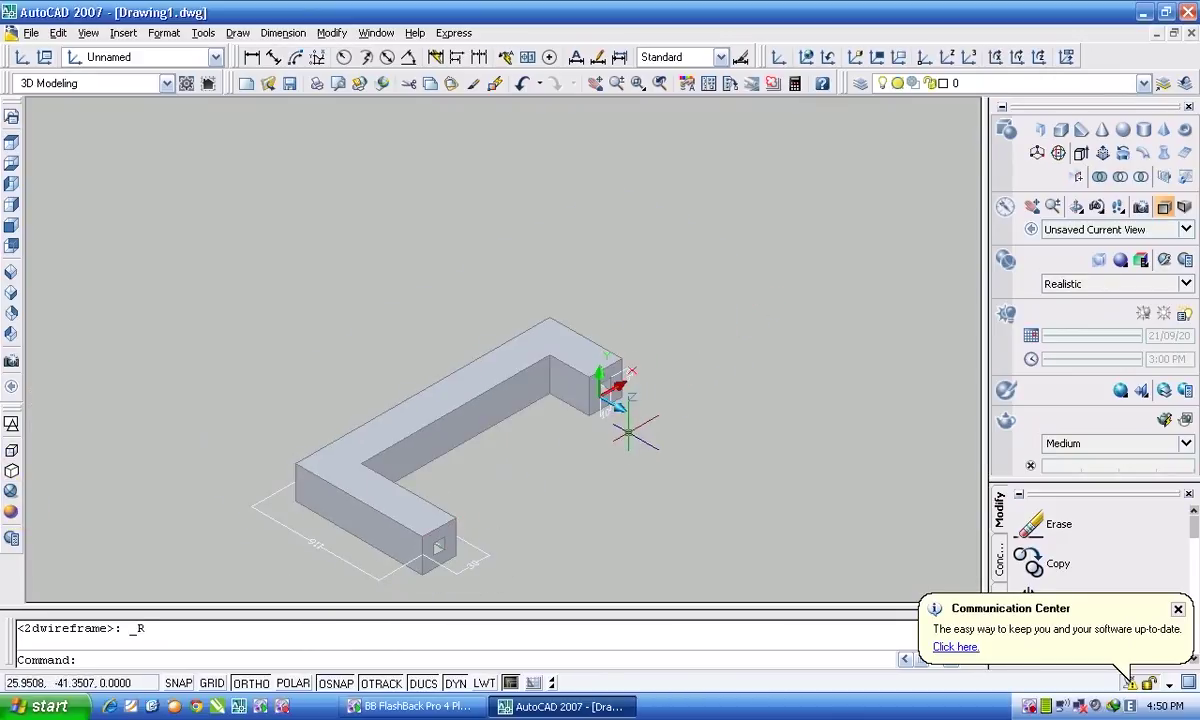
{"action": "type", "text": "c"}
{"action": "type", "text": "d"}
Step: Modify the Standard dimension style so its text colour is Red
{"action": "key", "text": "Return"}
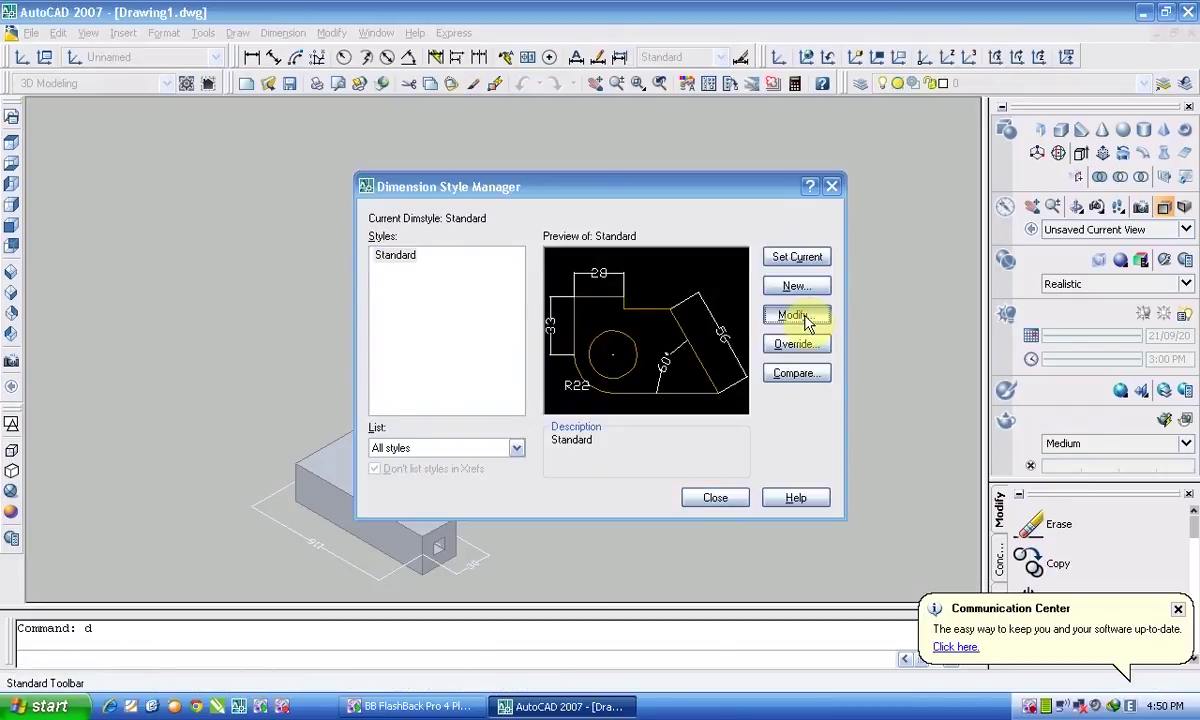
{"action": "left_click", "coordinate": [790, 320]}
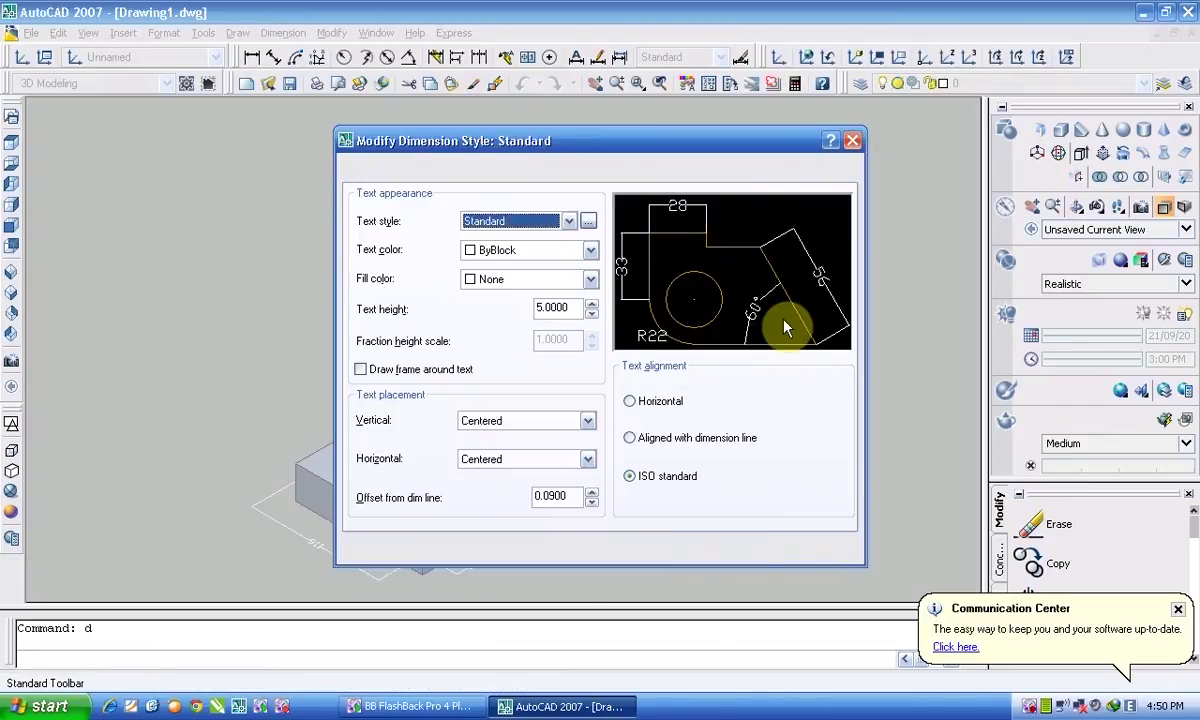
{"action": "left_click", "coordinate": [591, 251]}
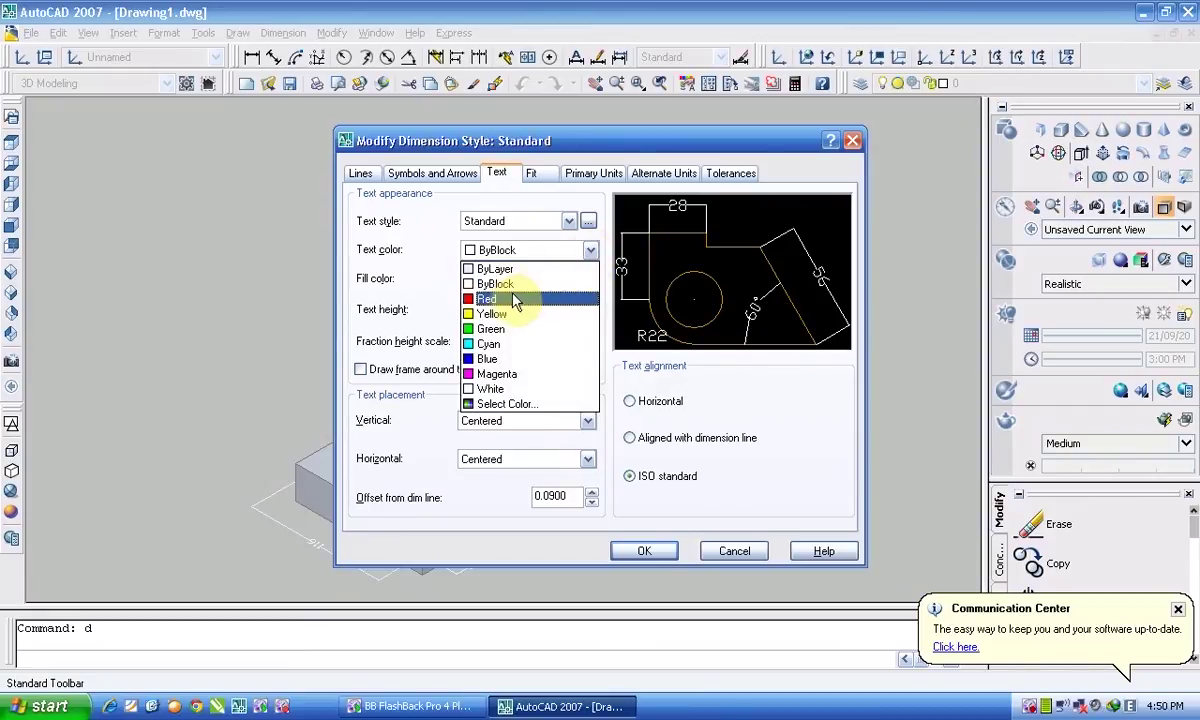
{"action": "left_click", "coordinate": [512, 296]}
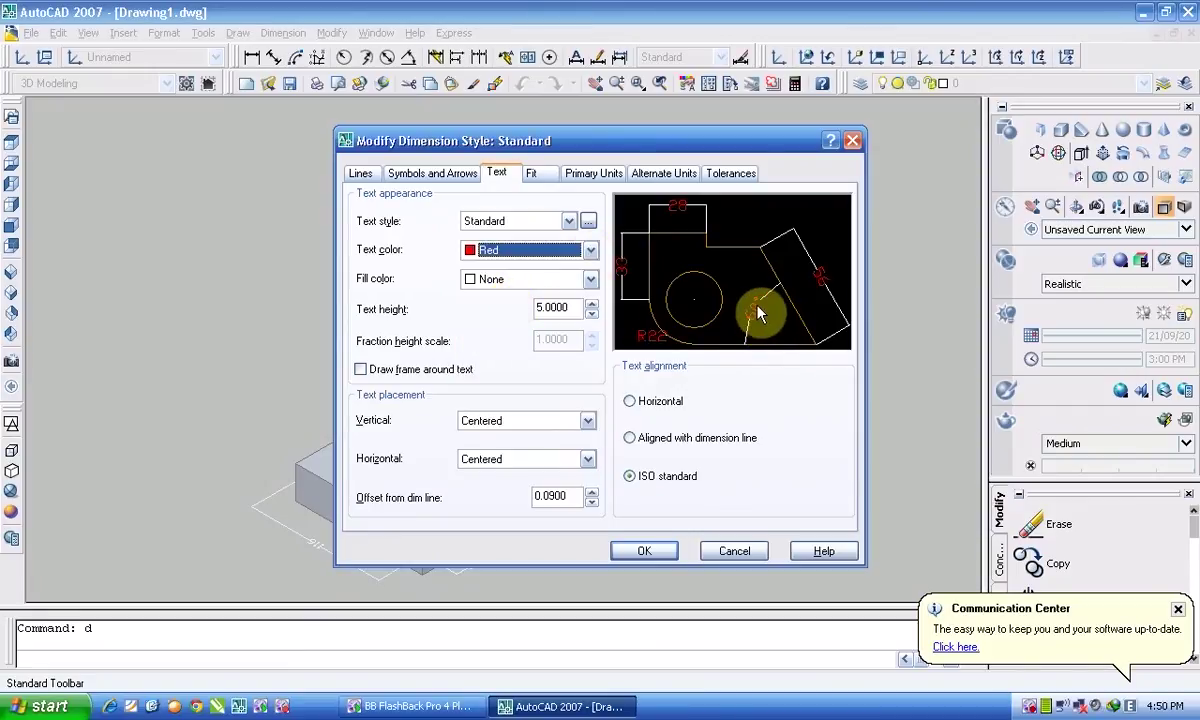
Step: Review the style's settings pages, keeping Closed filled as the leader arrowhead
{"action": "left_click", "coordinate": [536, 180]}
{"action": "left_click", "coordinate": [498, 170]}
{"action": "left_click", "coordinate": [456, 176]}
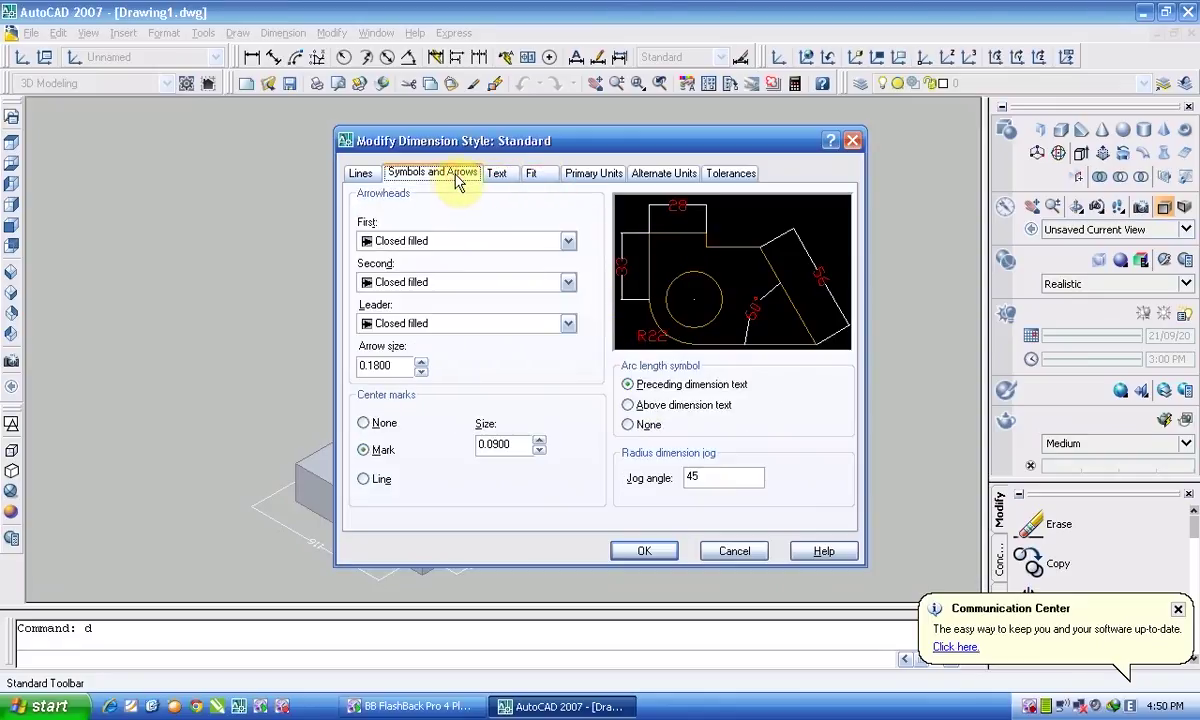
{"action": "left_click", "coordinate": [506, 324]}
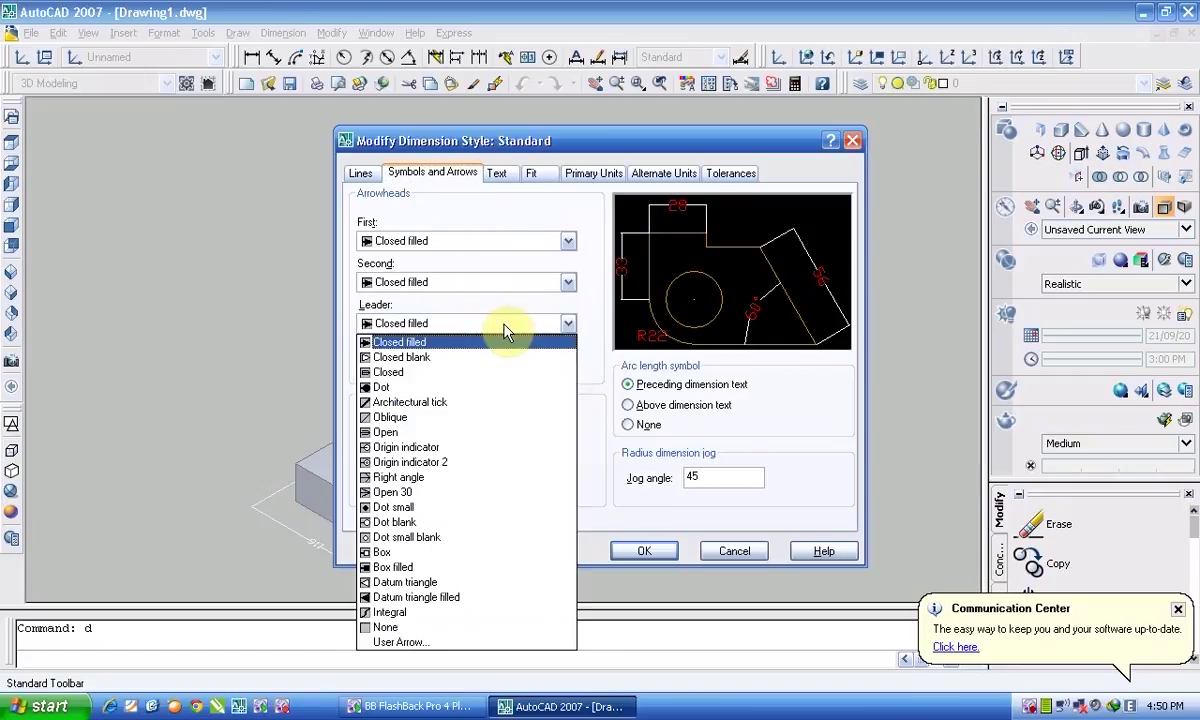
{"action": "left_click", "coordinate": [504, 328]}
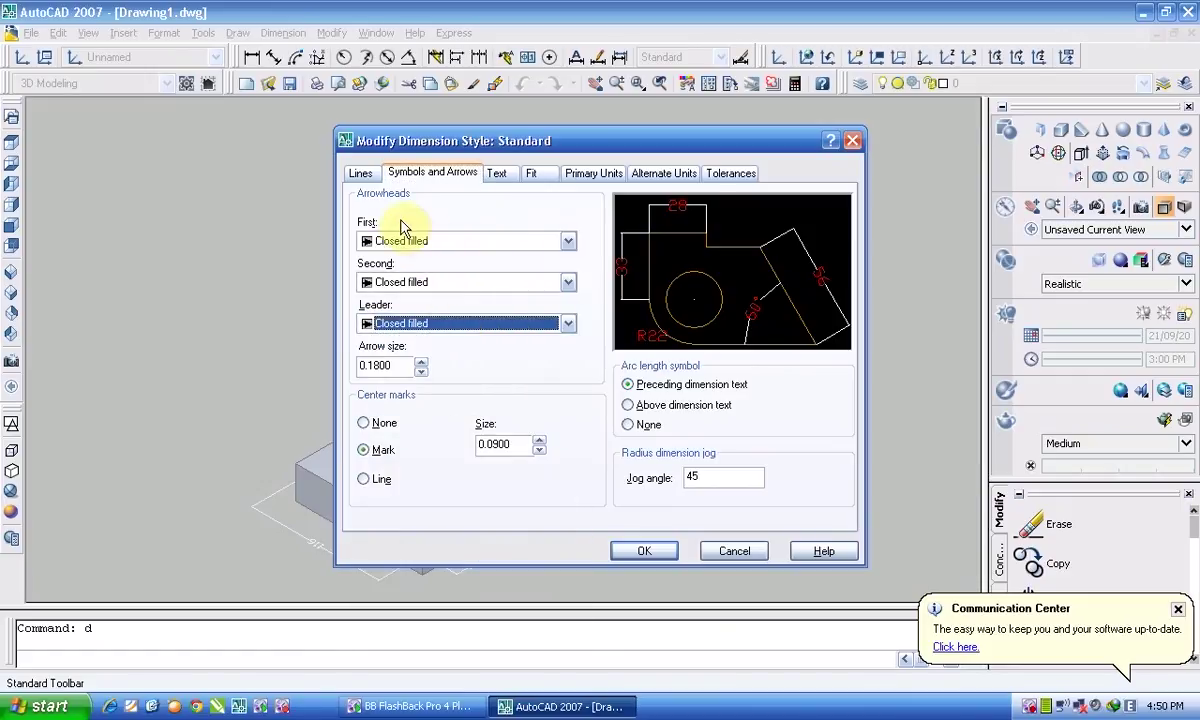
{"action": "left_click", "coordinate": [533, 176]}
{"action": "left_click", "coordinate": [497, 174]}
{"action": "left_click", "coordinate": [440, 174]}
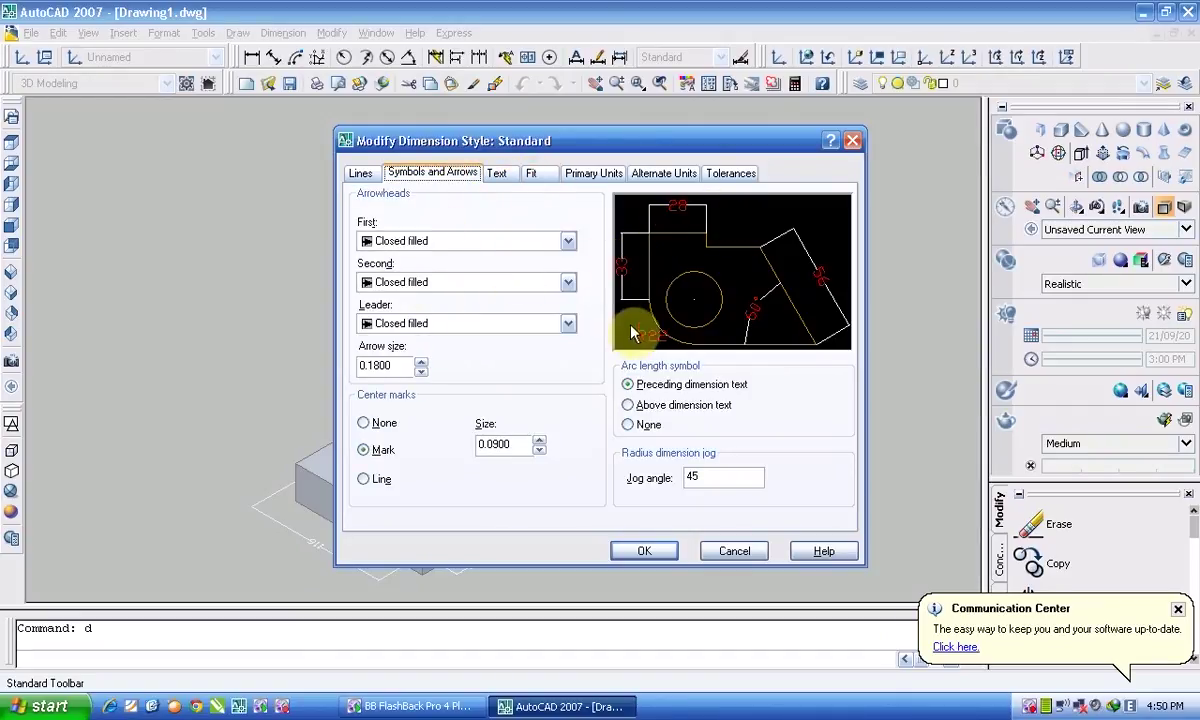
Step: Turn on Draw dim line between ext lines in the Fit settings and apply the changes
{"action": "left_click", "coordinate": [500, 176]}
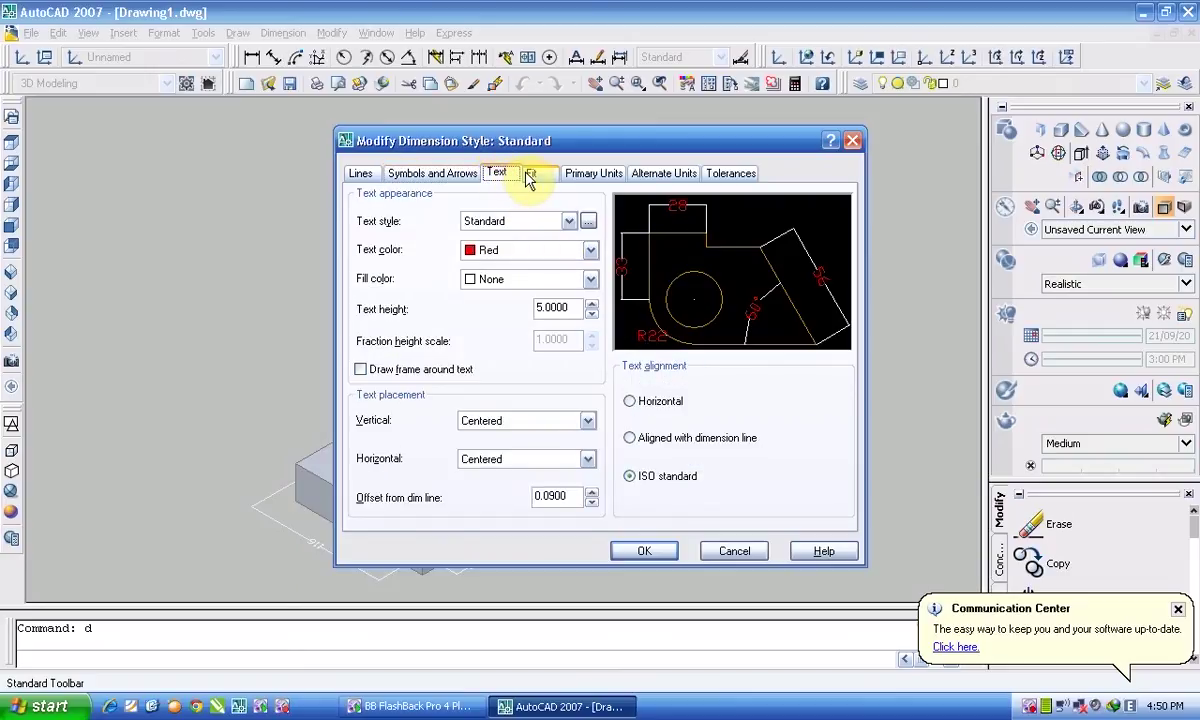
{"action": "left_click", "coordinate": [530, 176]}
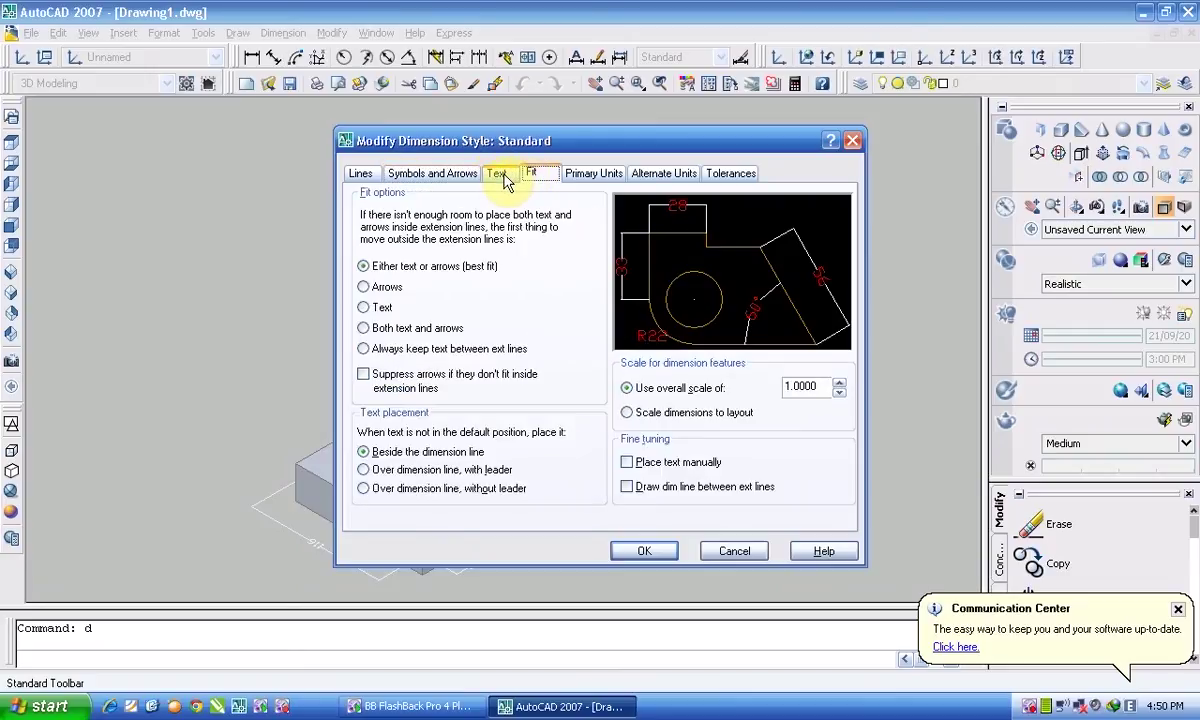
{"action": "left_click", "coordinate": [665, 490]}
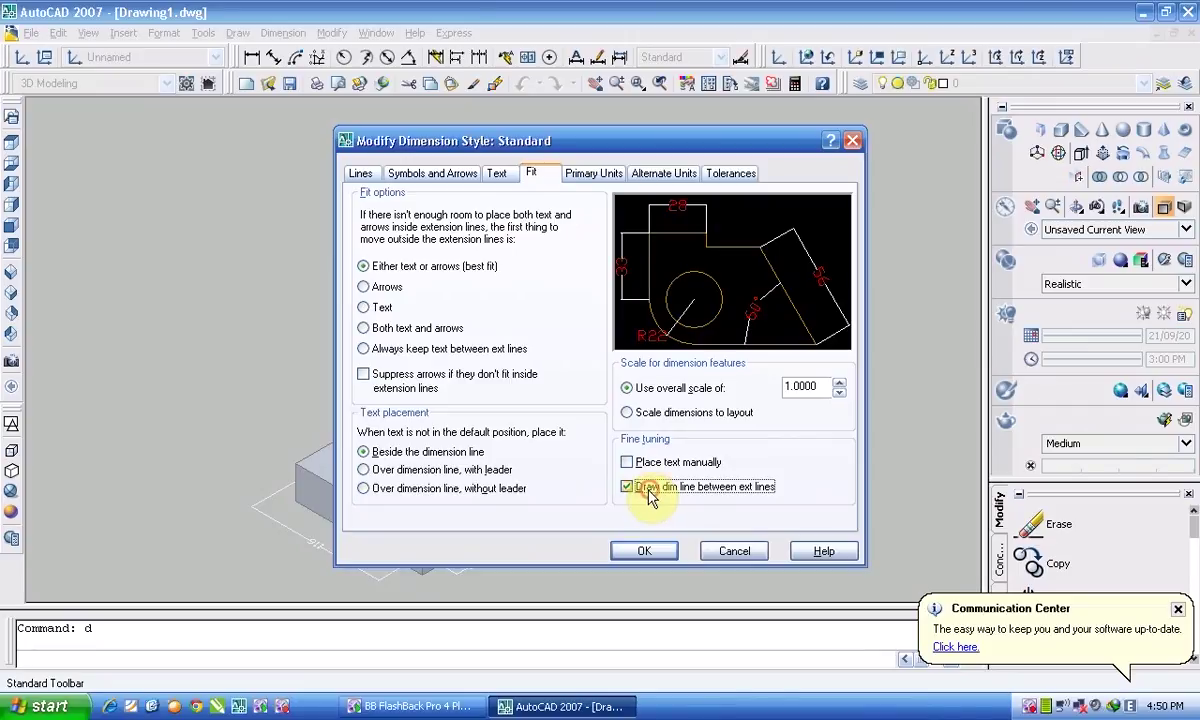
{"action": "left_click", "coordinate": [646, 552]}
{"action": "left_click", "coordinate": [710, 499]}
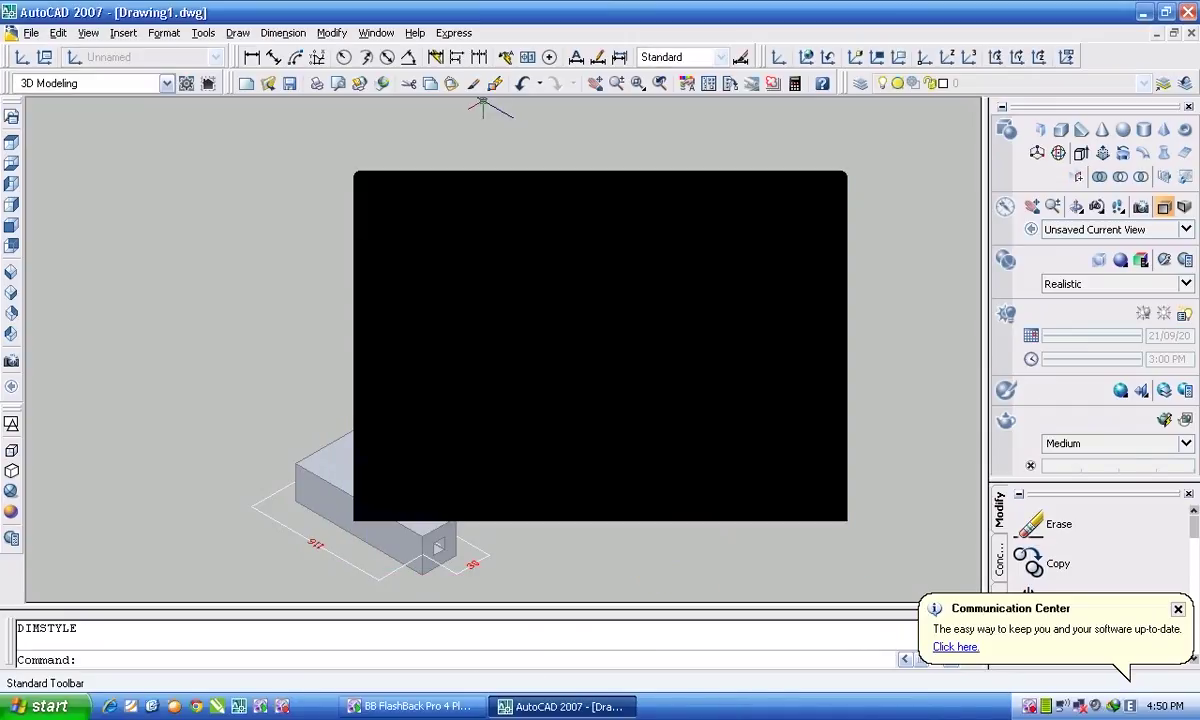
{"action": "scroll", "coordinate": [718, 327], "scroll_direction": "down", "scroll_amount": 2}
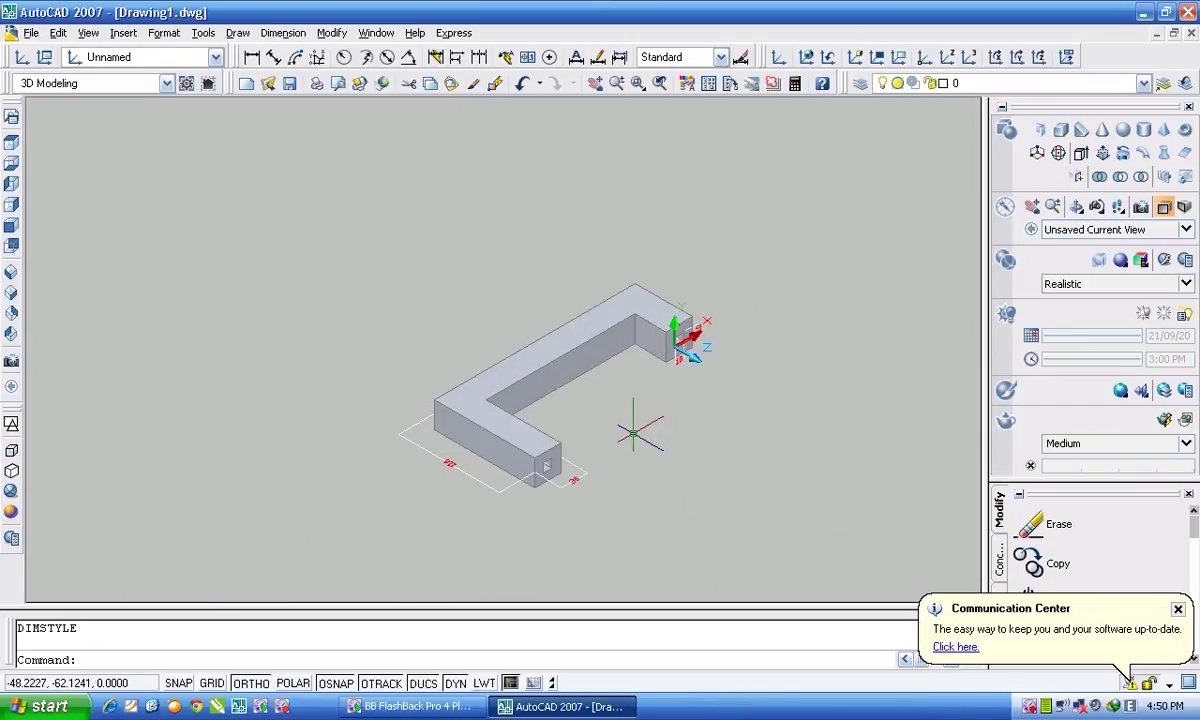
{"action": "middle_click", "coordinate": [592, 408]}
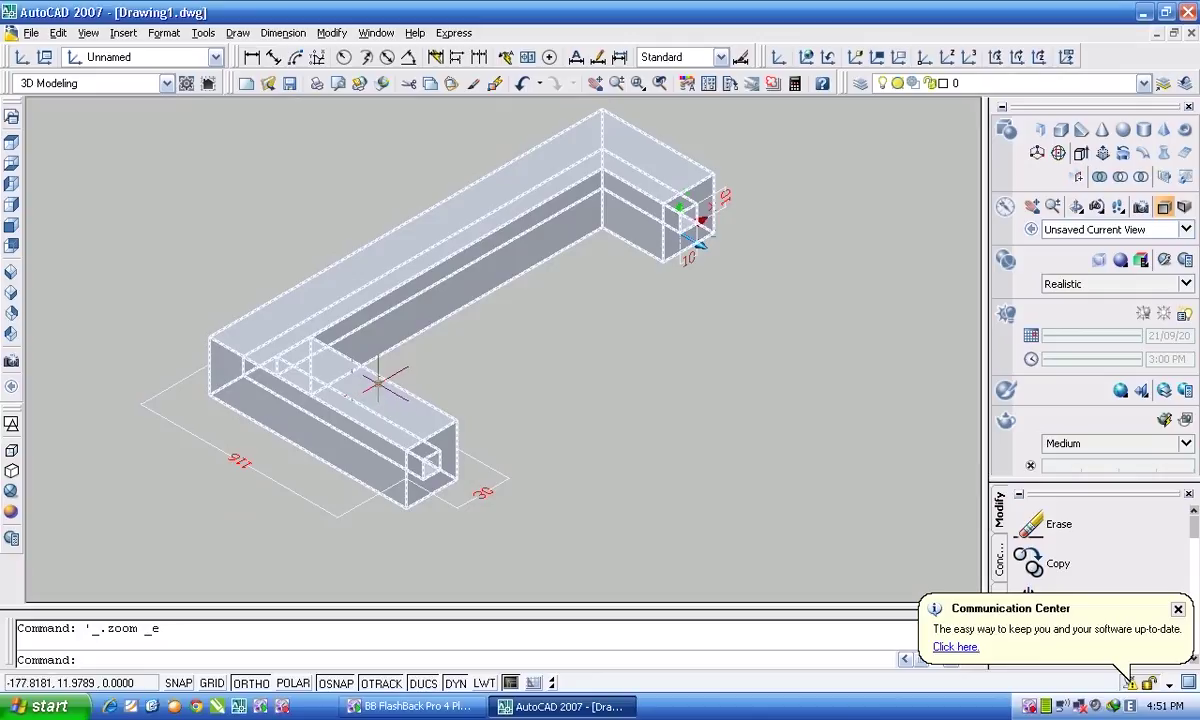
{"action": "scroll", "coordinate": [378, 360], "scroll_direction": "down", "scroll_amount": 2}
{"action": "scroll", "coordinate": [400, 340], "scroll_direction": "up", "scroll_amount": 3}
{"action": "scroll", "coordinate": [410, 355], "scroll_direction": "down", "scroll_amount": 2}
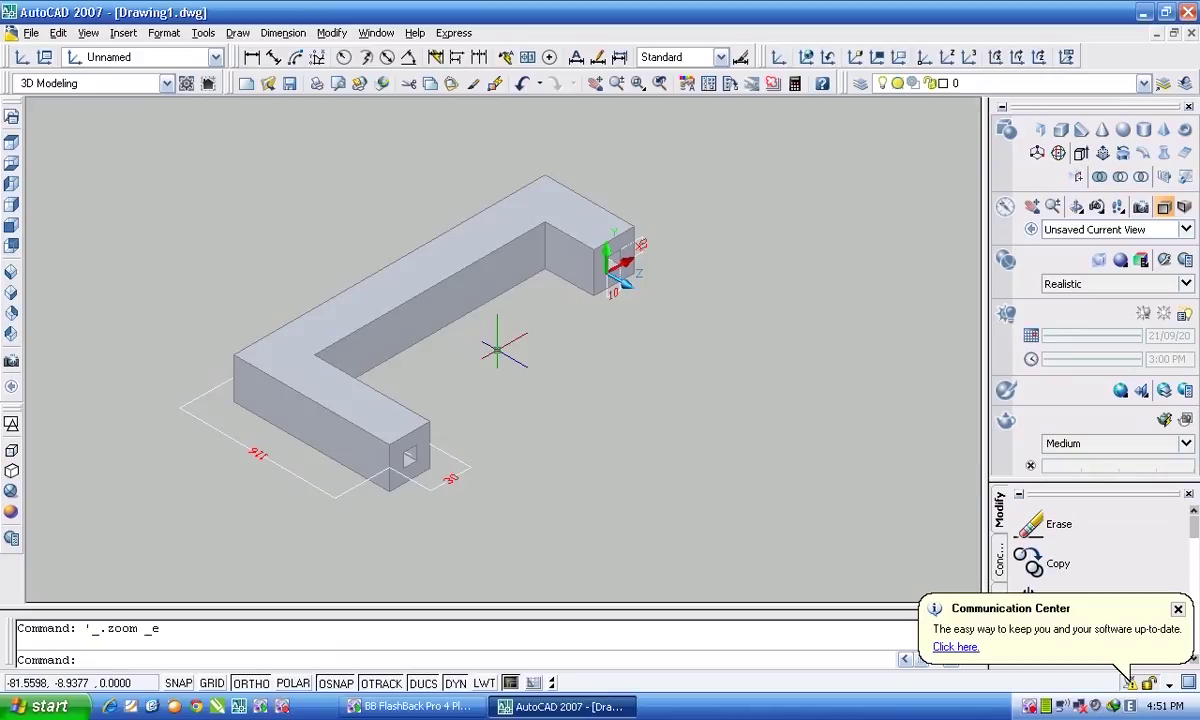
{"action": "scroll", "coordinate": [128, 232], "scroll_direction": "up", "scroll_amount": 2}
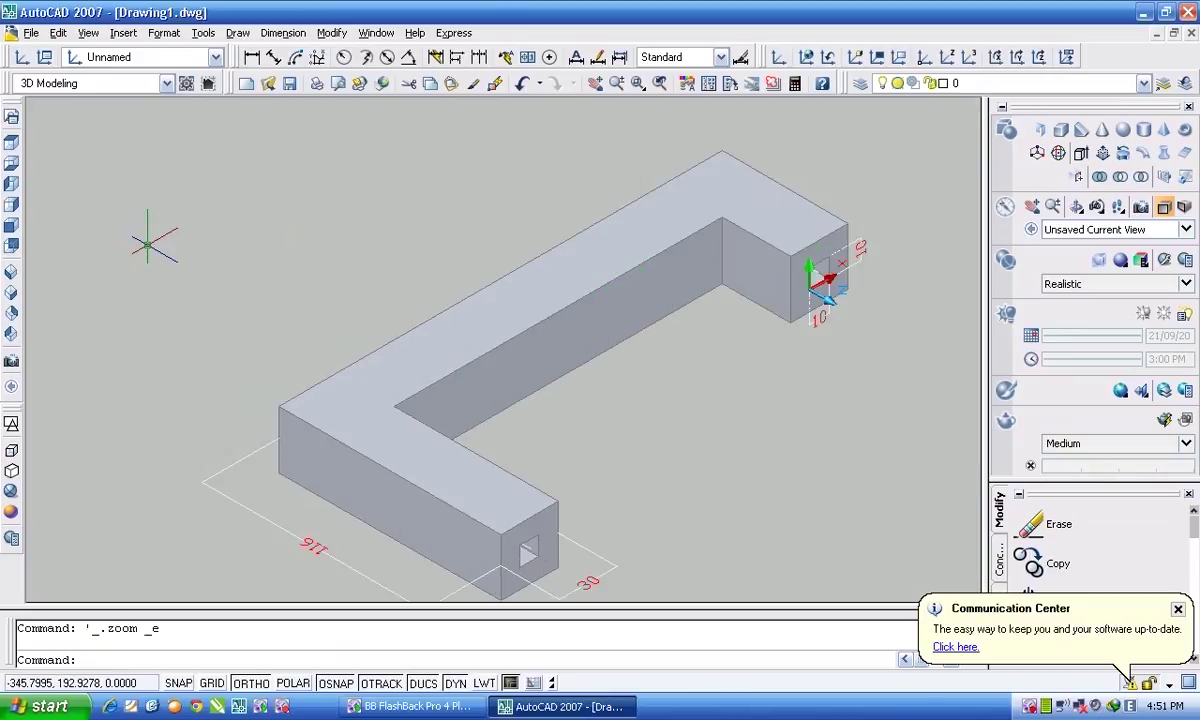
{"action": "scroll", "coordinate": [128, 232], "scroll_direction": "down", "scroll_amount": 2}
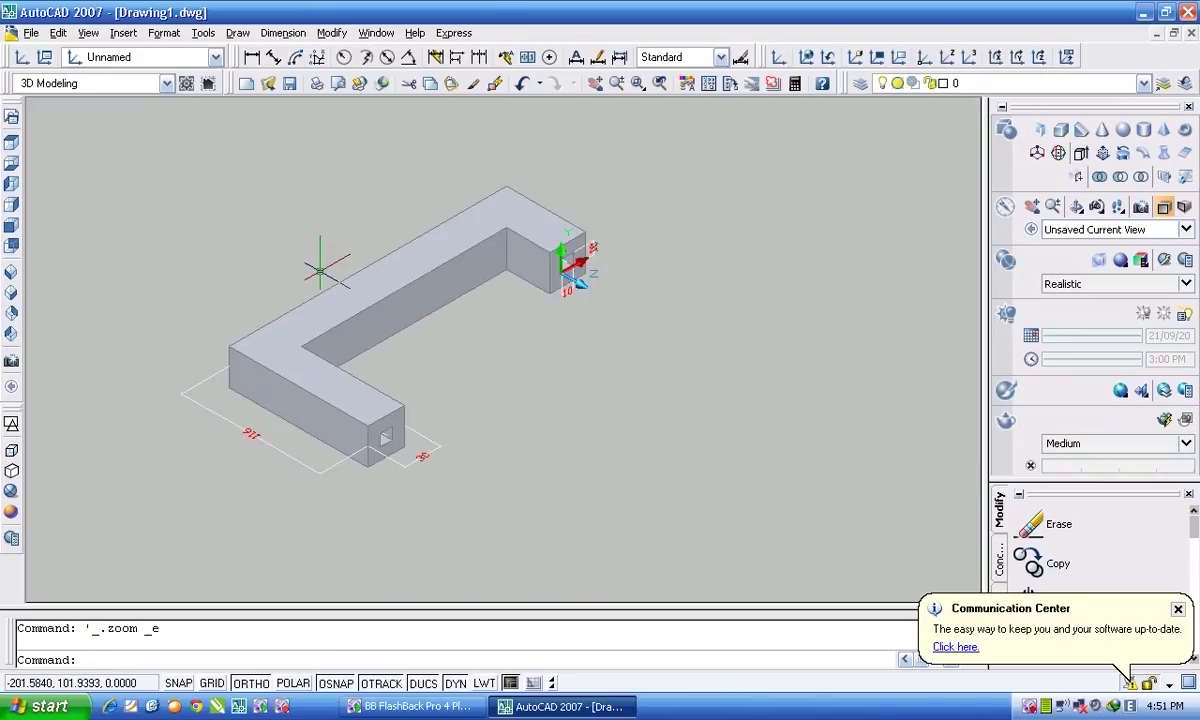